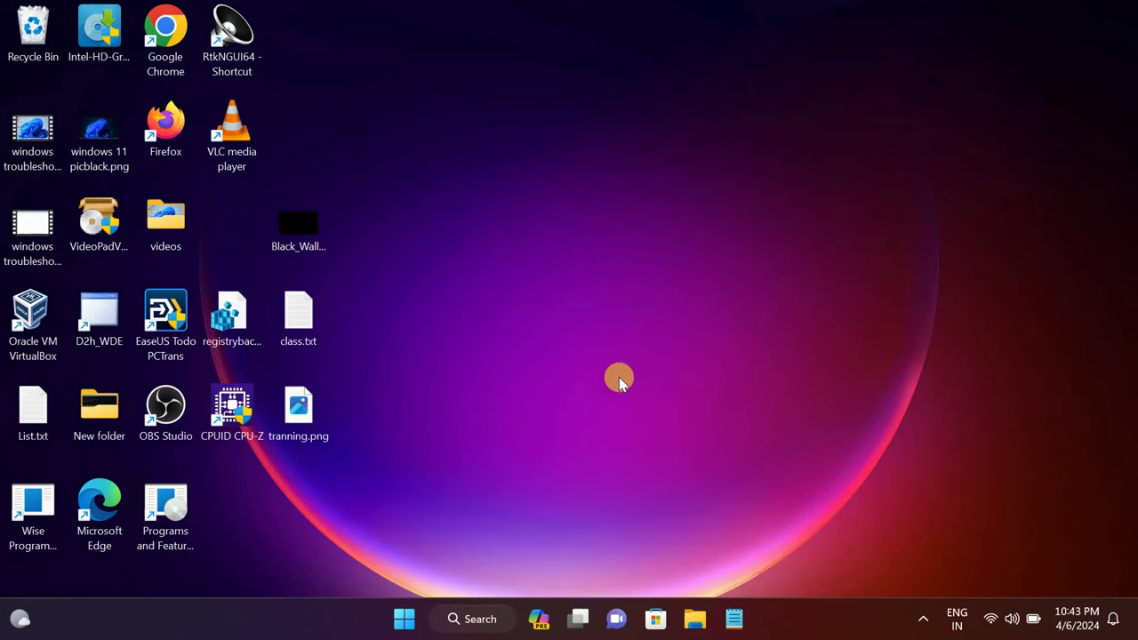
Check the battery charge in the Quick Settings flyout; it reads 99%.
left_click(1034, 620)
left_click(1033, 620)
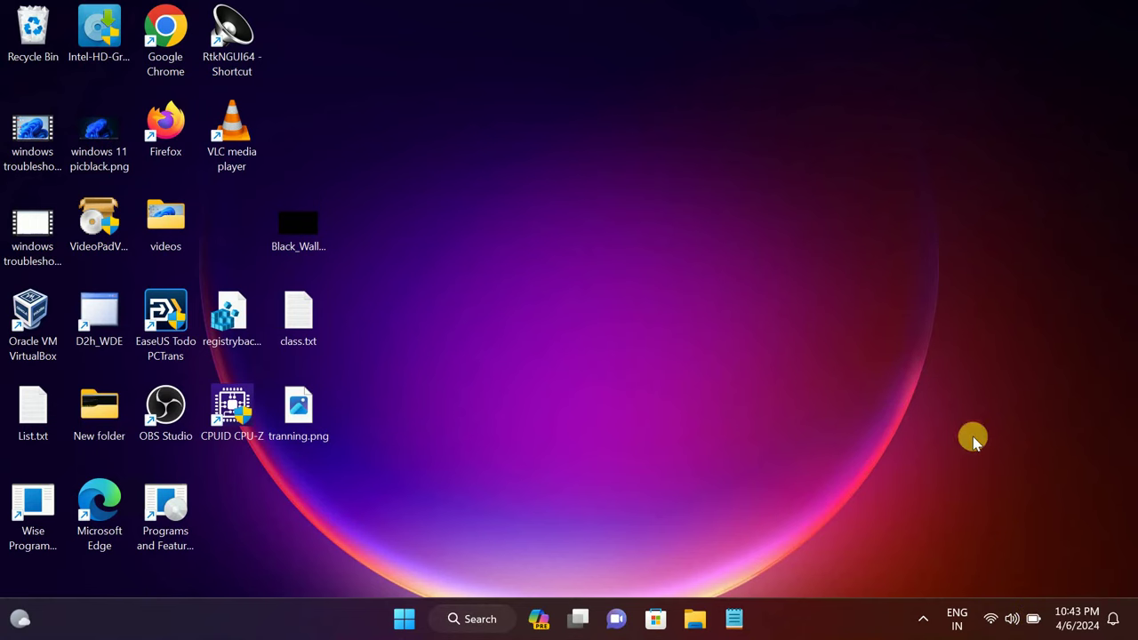
left_click(1034, 621)
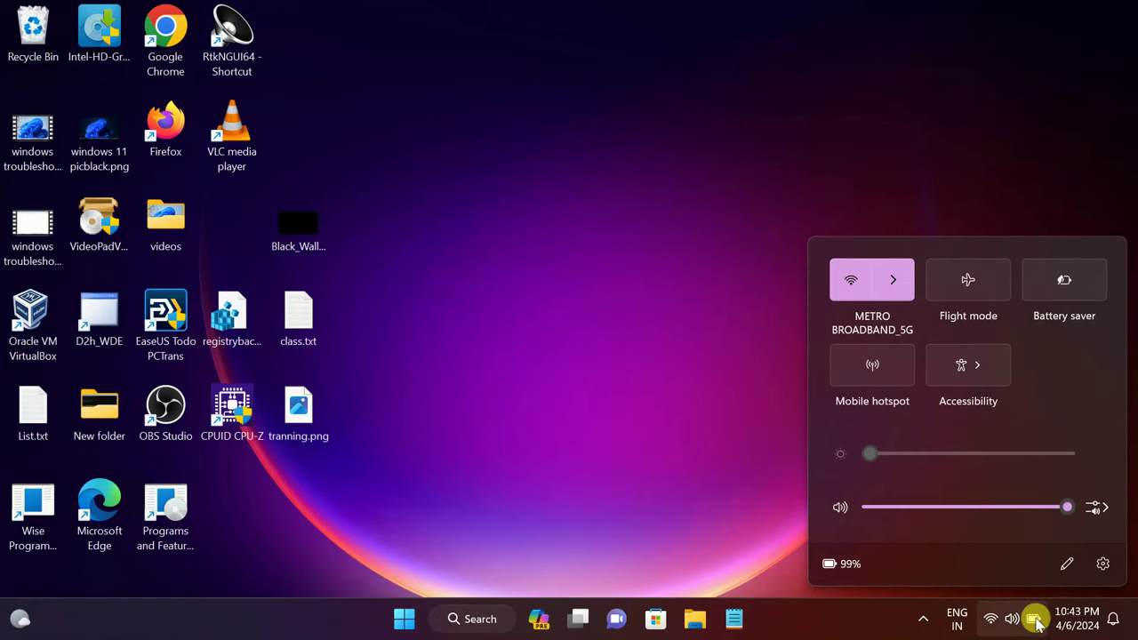
Search Windows for 'device' and launch Device Manager from the results.
left_click(464, 622)
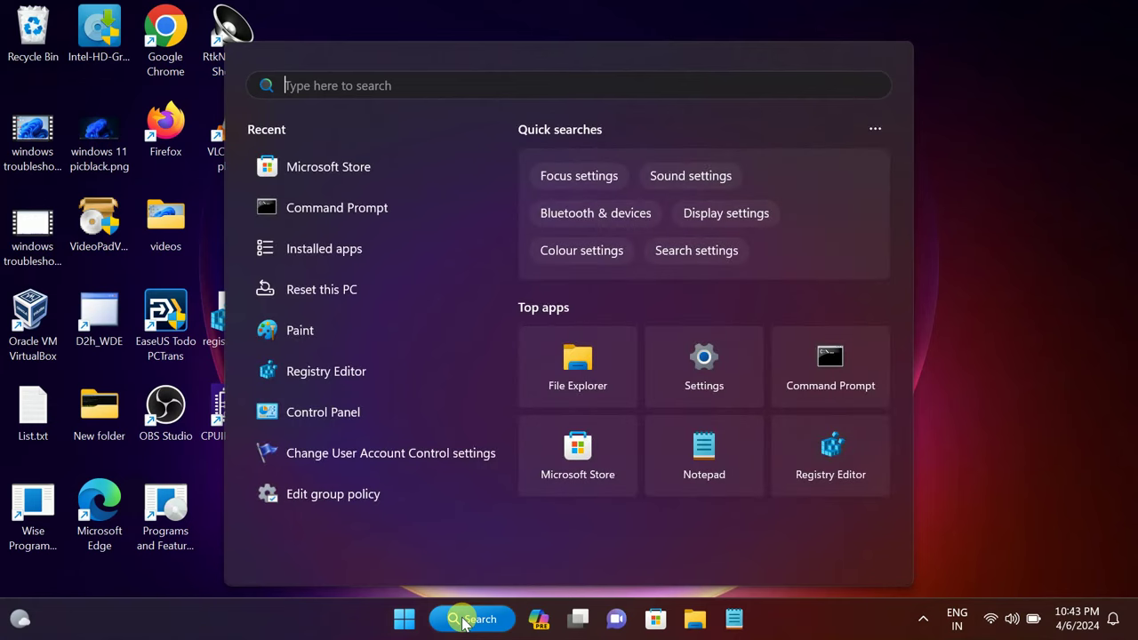
type("devic")
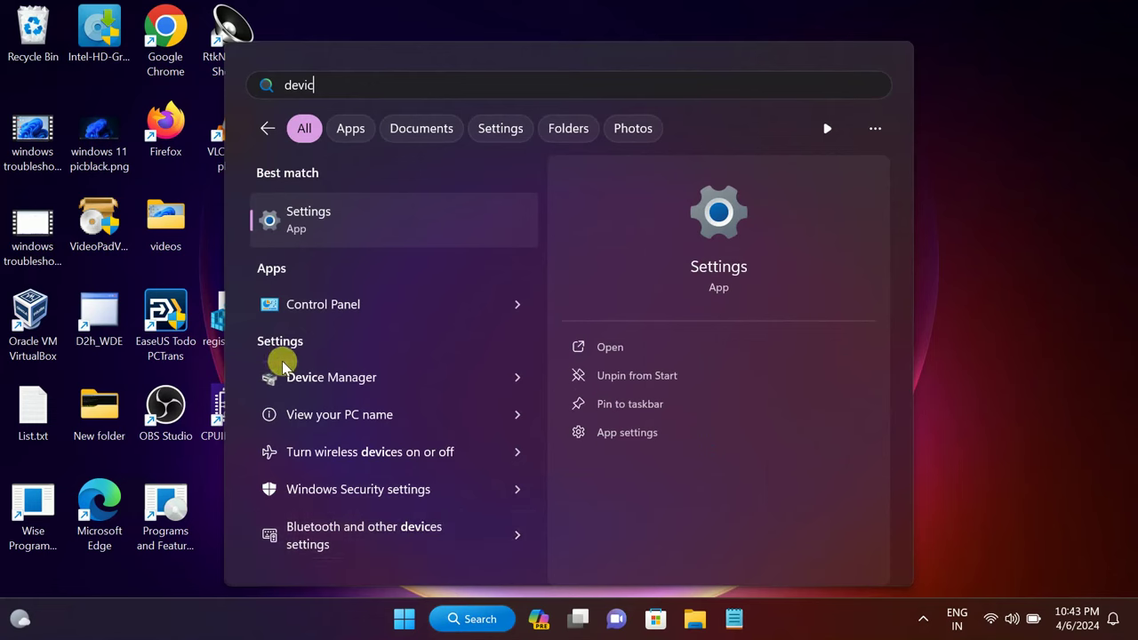
type("e")
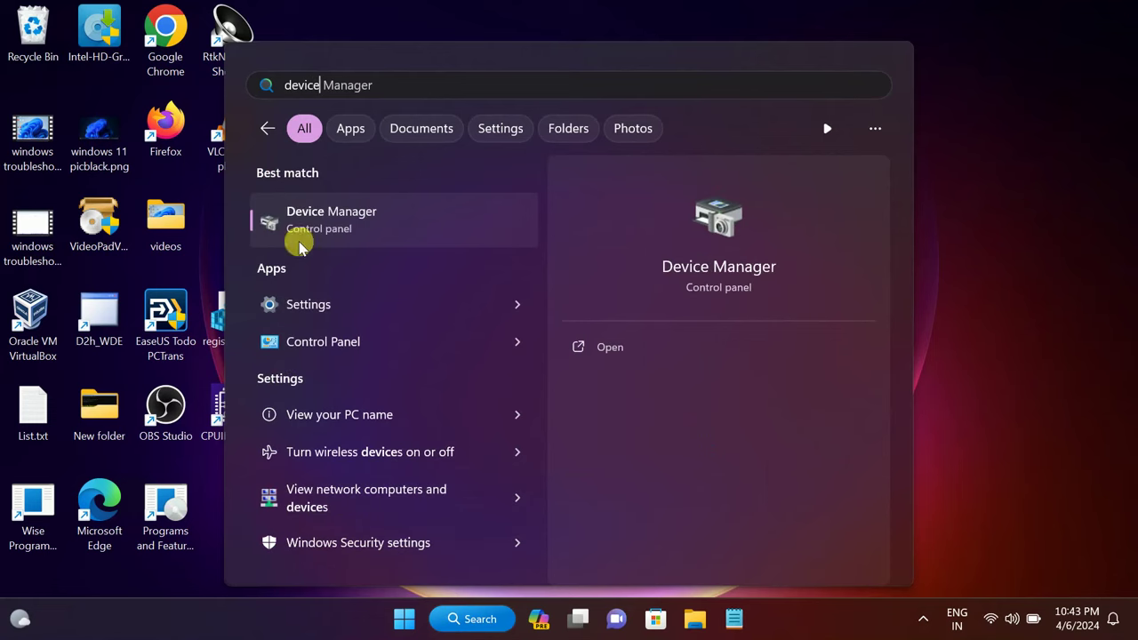
left_click(380, 213)
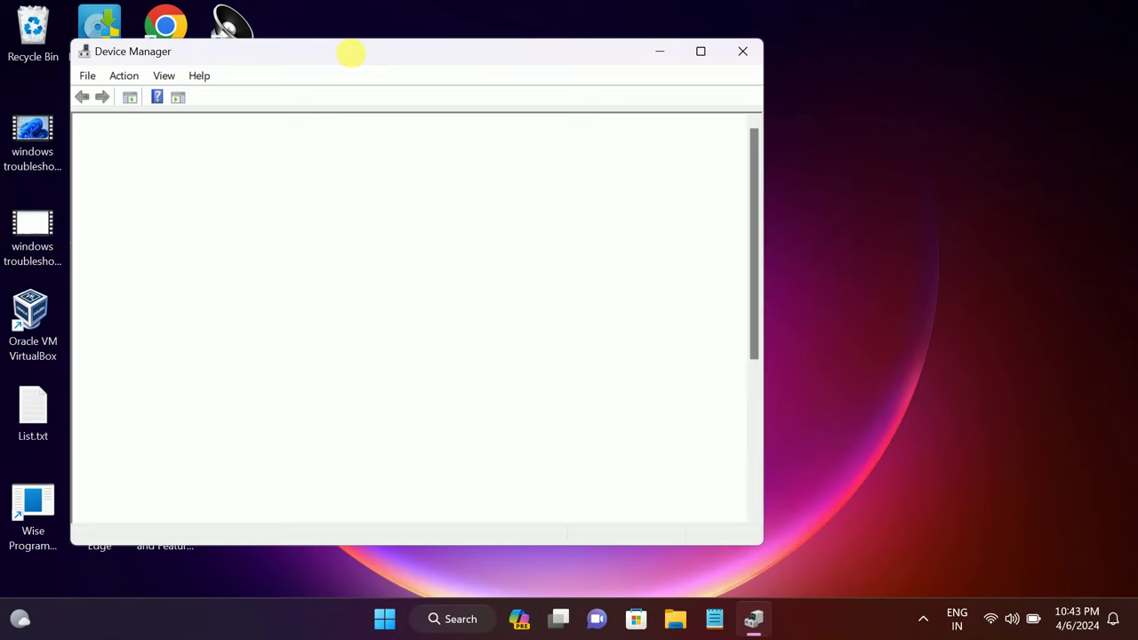
Expand Batteries and disable the Microsoft AC Adapter, confirming the prompt.
left_click_drag(348, 51, 453, 75)
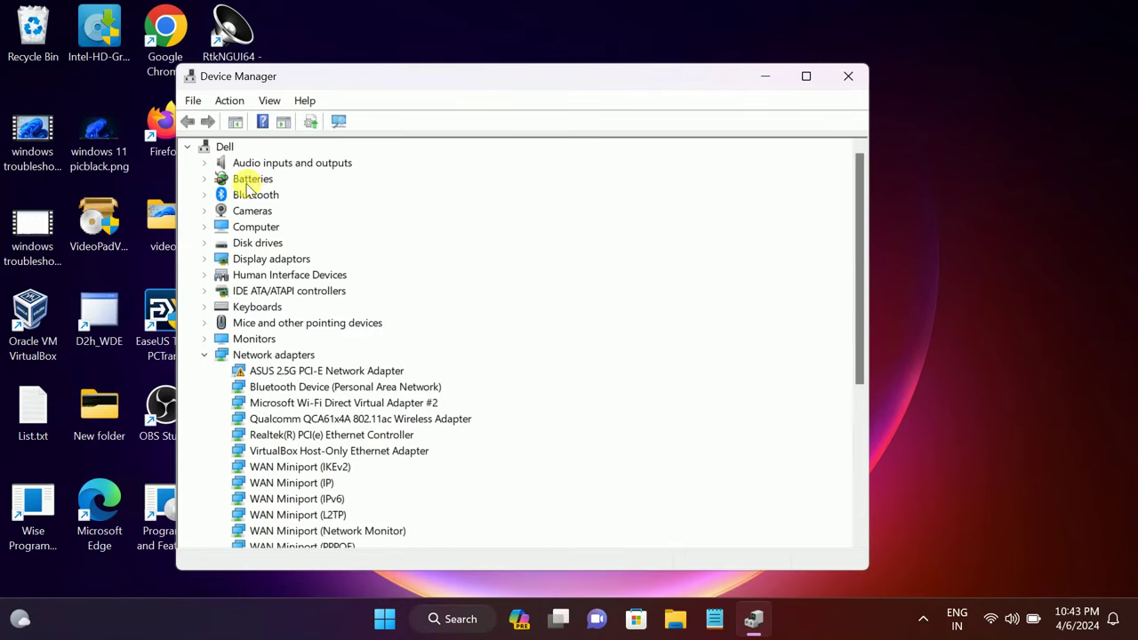
left_click(203, 179)
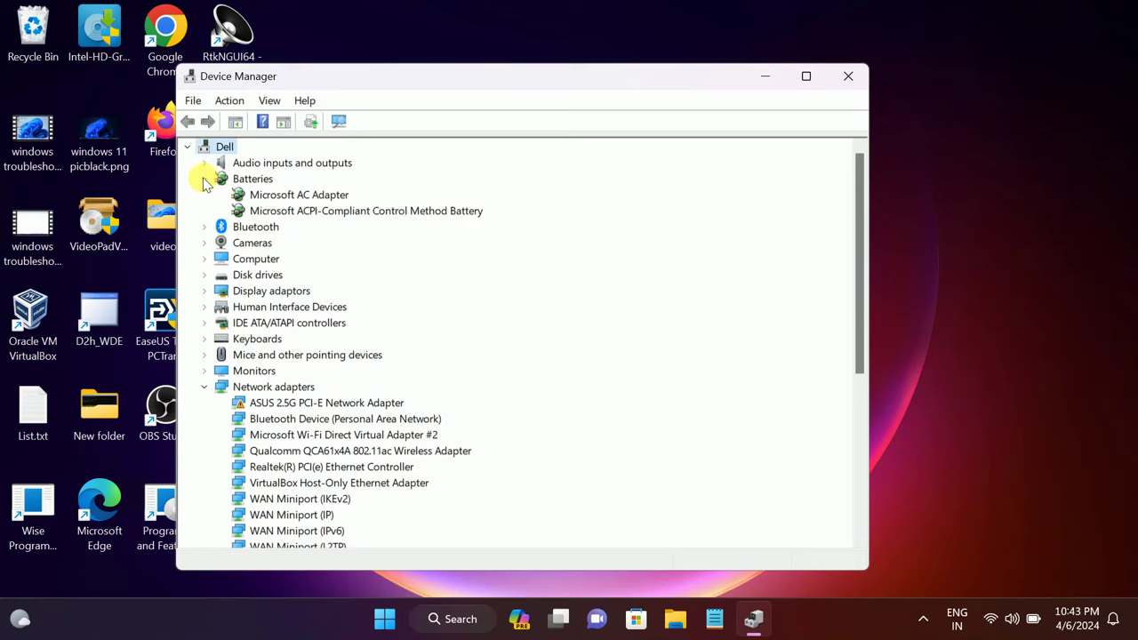
left_click(301, 196)
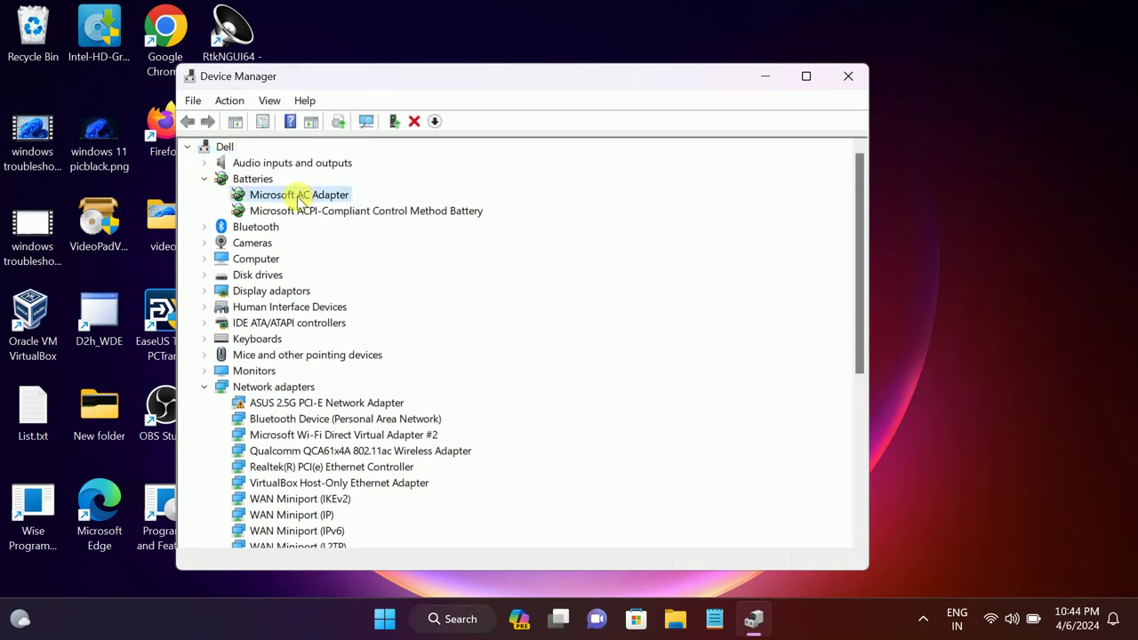
right_click(300, 198)
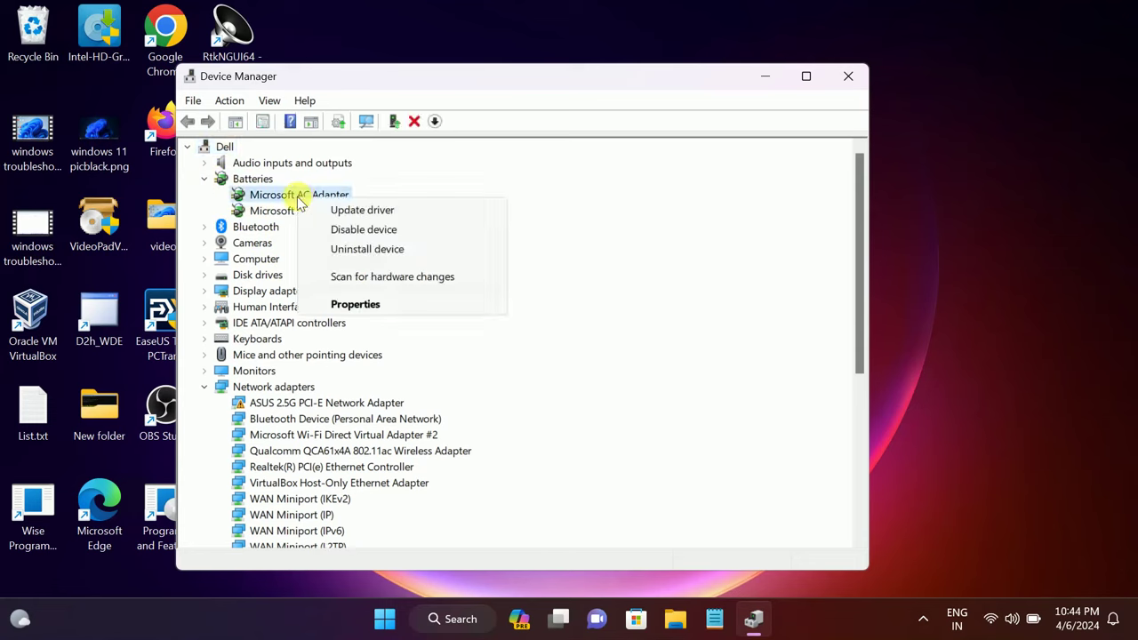
left_click(359, 231)
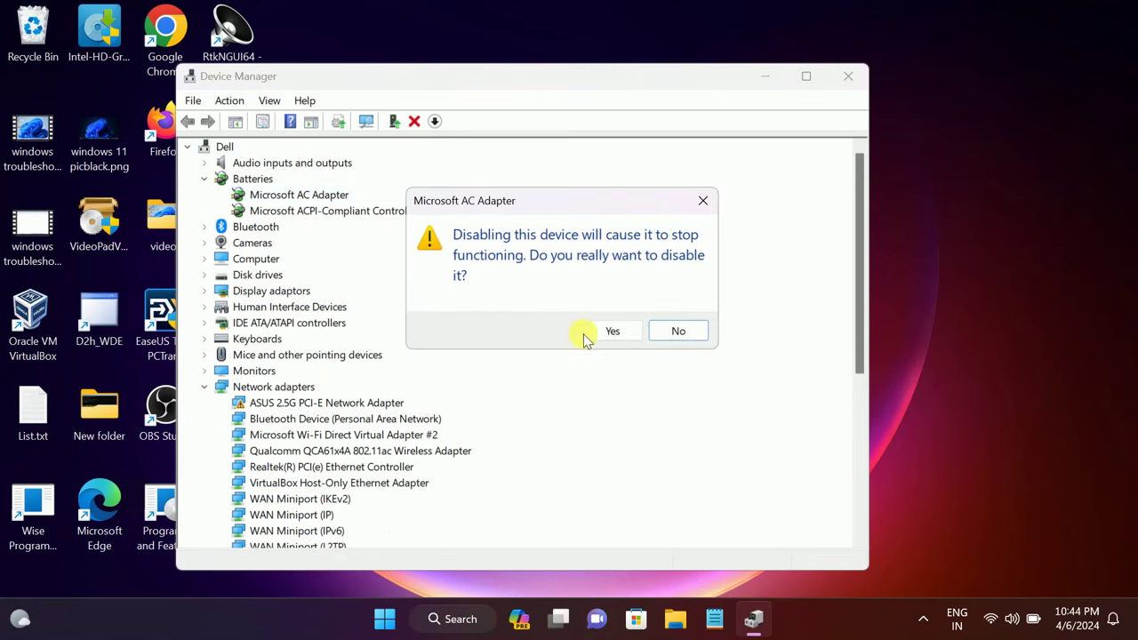
left_click(589, 338)
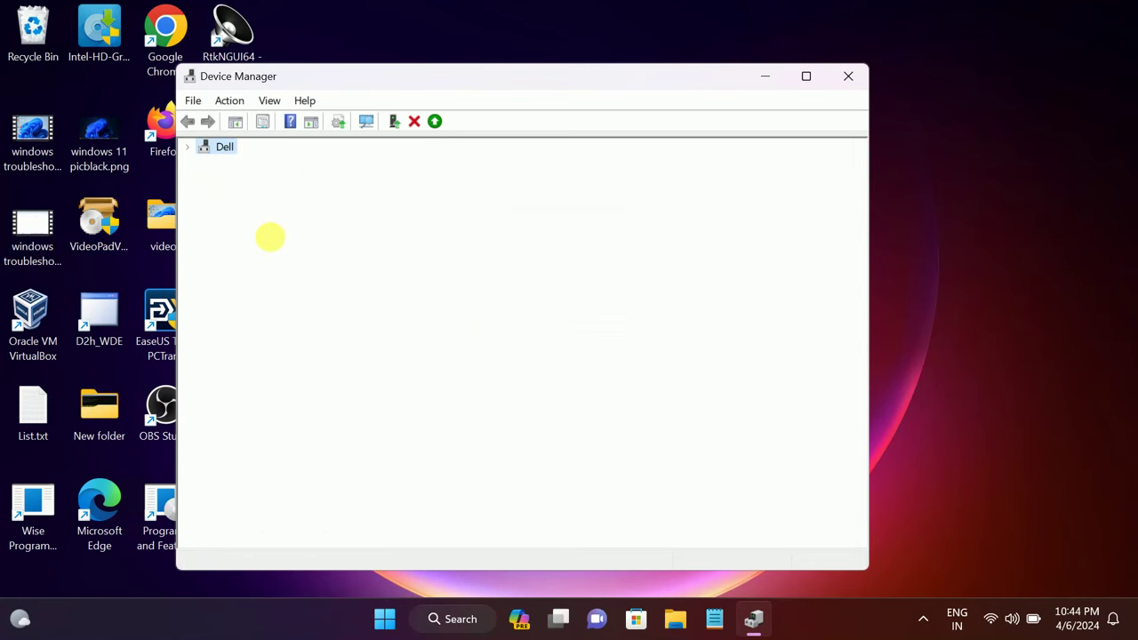
Disable the Microsoft ACPI-Compliant Control Method Battery, confirming the prompt.
left_click(267, 212)
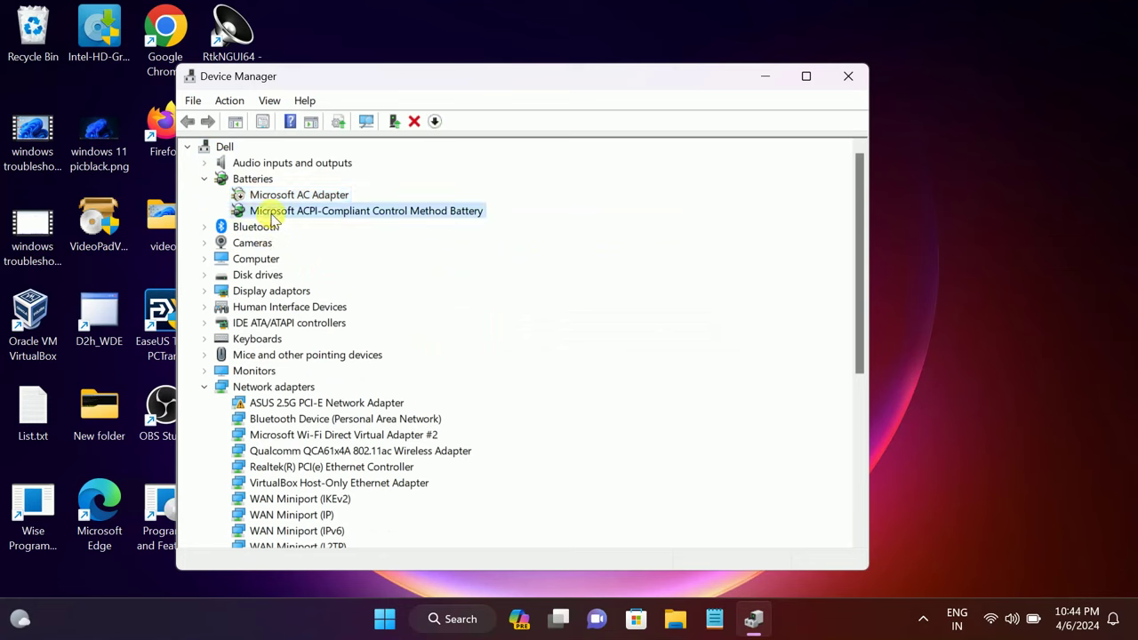
right_click(271, 213)
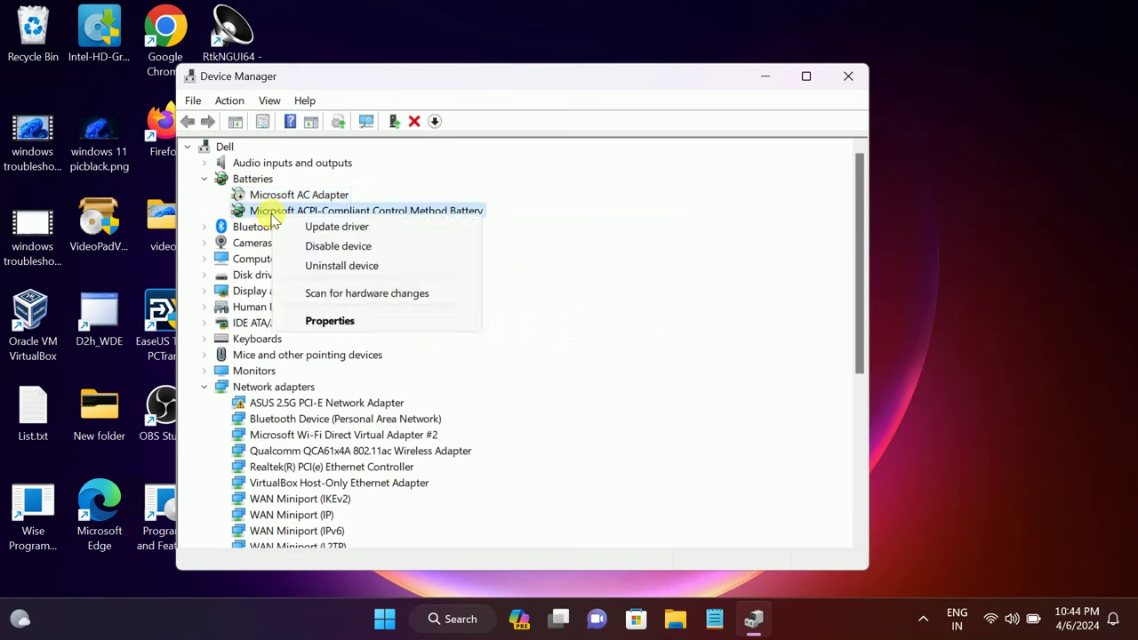
left_click(335, 248)
left_click(600, 332)
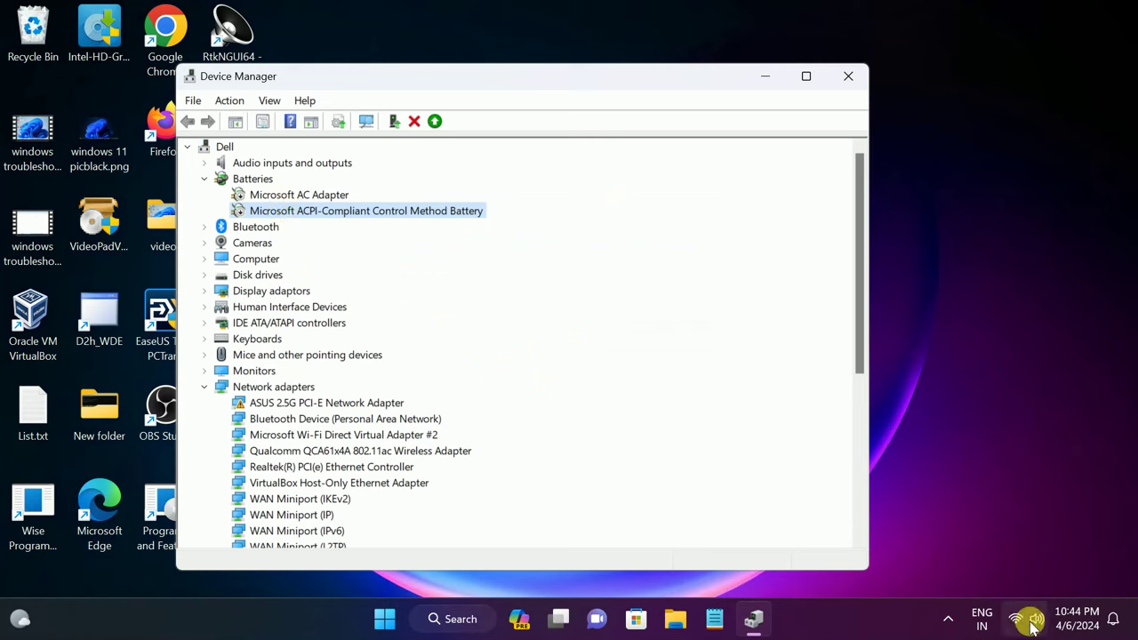
left_click(287, 196)
Enable the AC Adapter and ACPI battery again; the tray battery indicator returns at 98%.
right_click(287, 200)
left_click(340, 227)
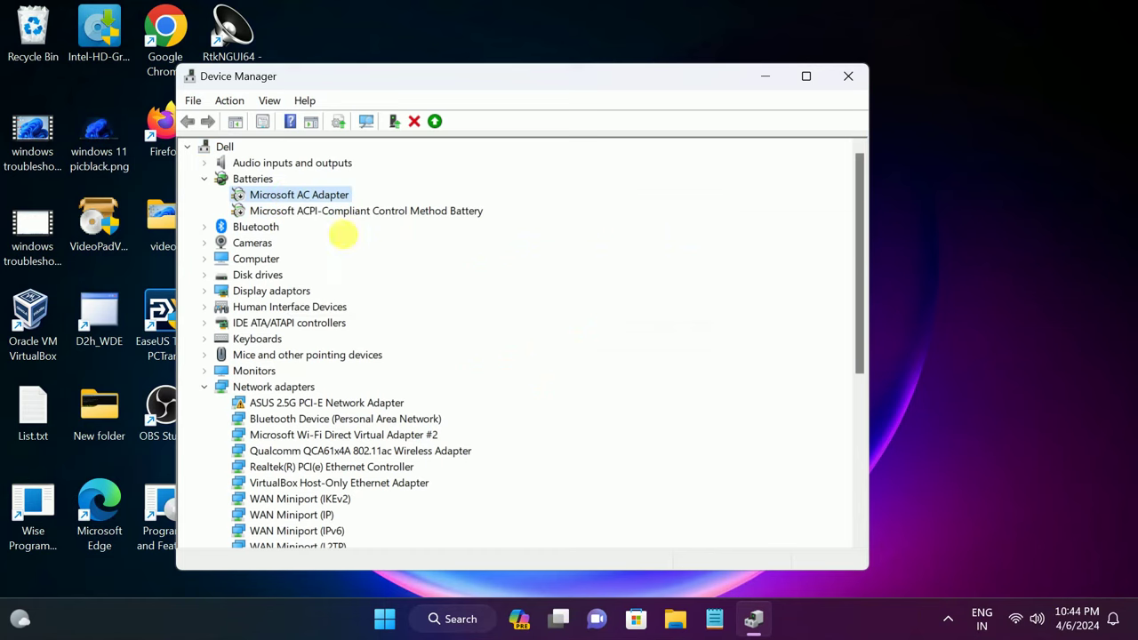
right_click(288, 211)
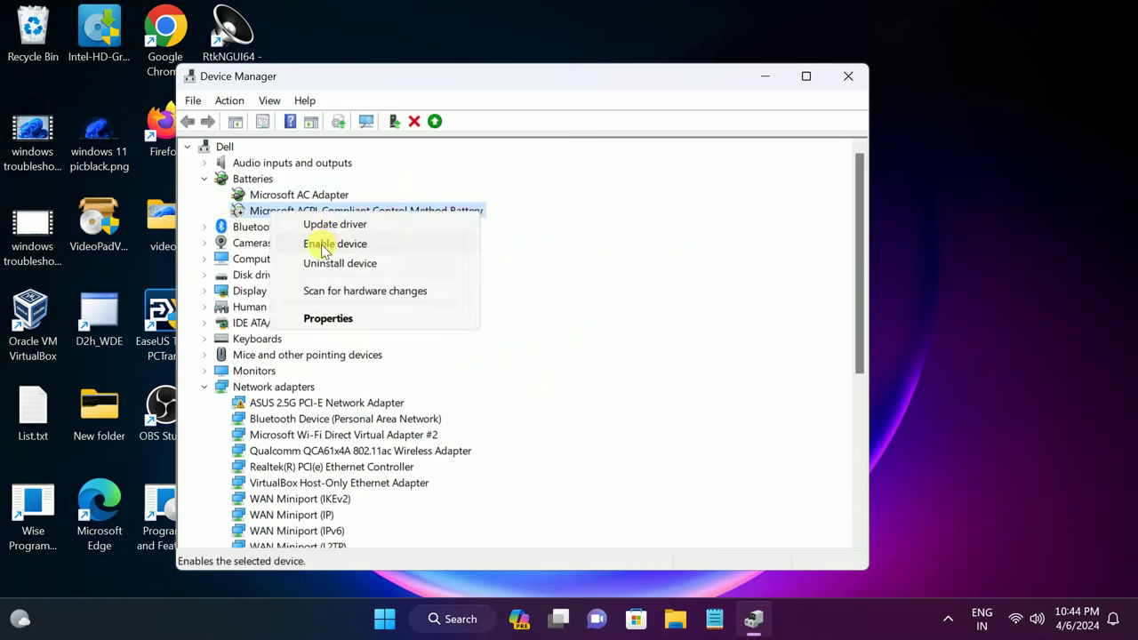
left_click(324, 244)
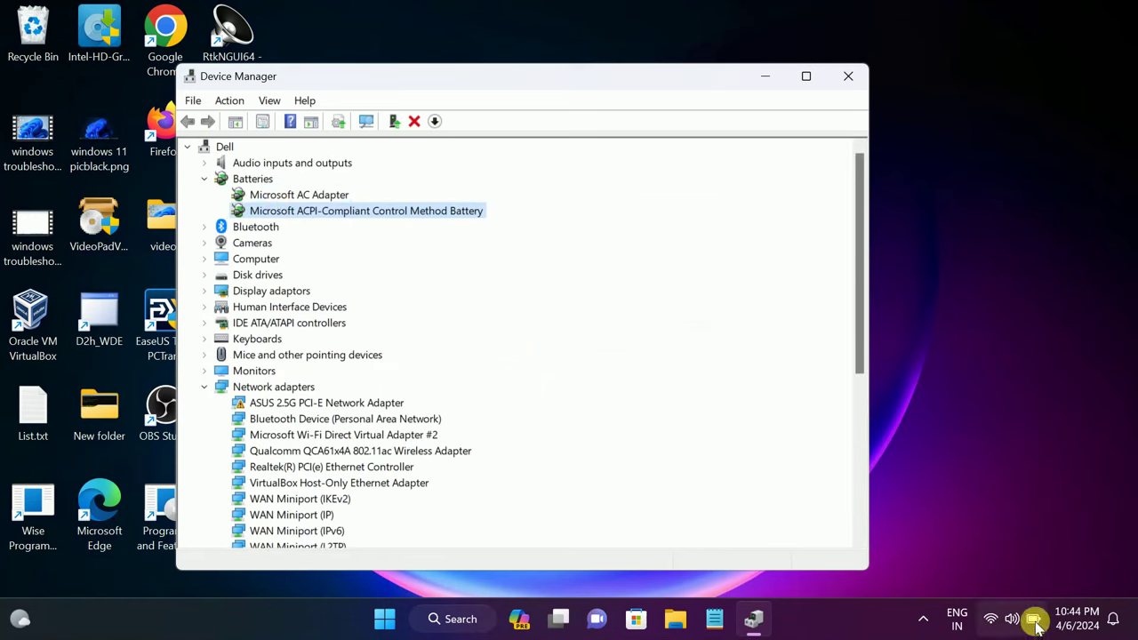
mouse_move(1035, 621)
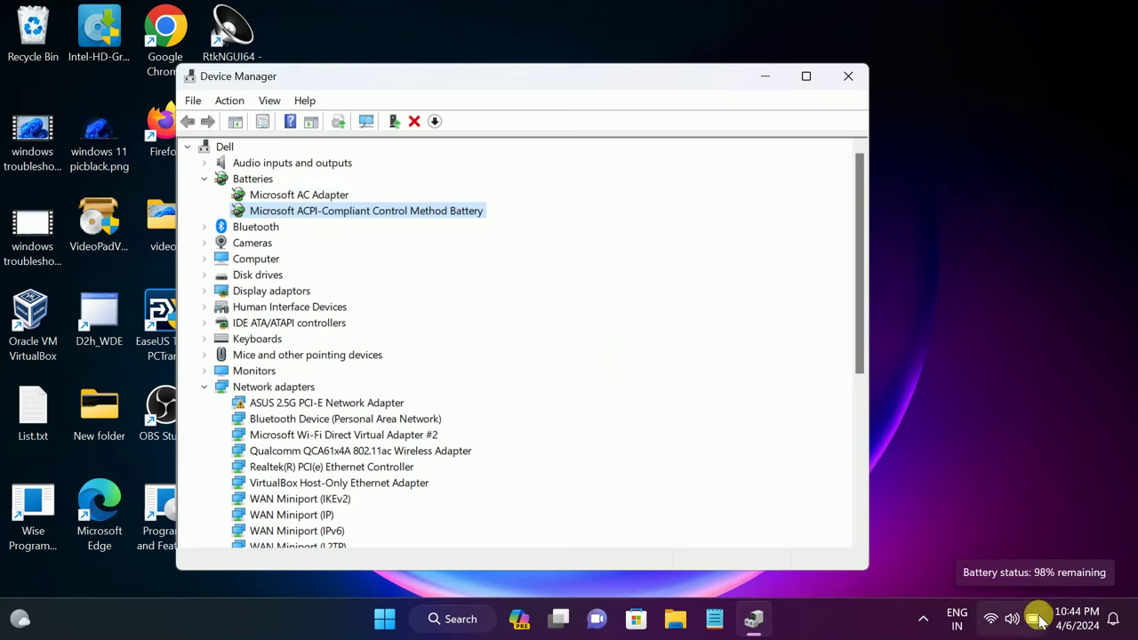
Start uninstalling the Microsoft AC Adapter, then cancel to keep it installed.
left_click(297, 195)
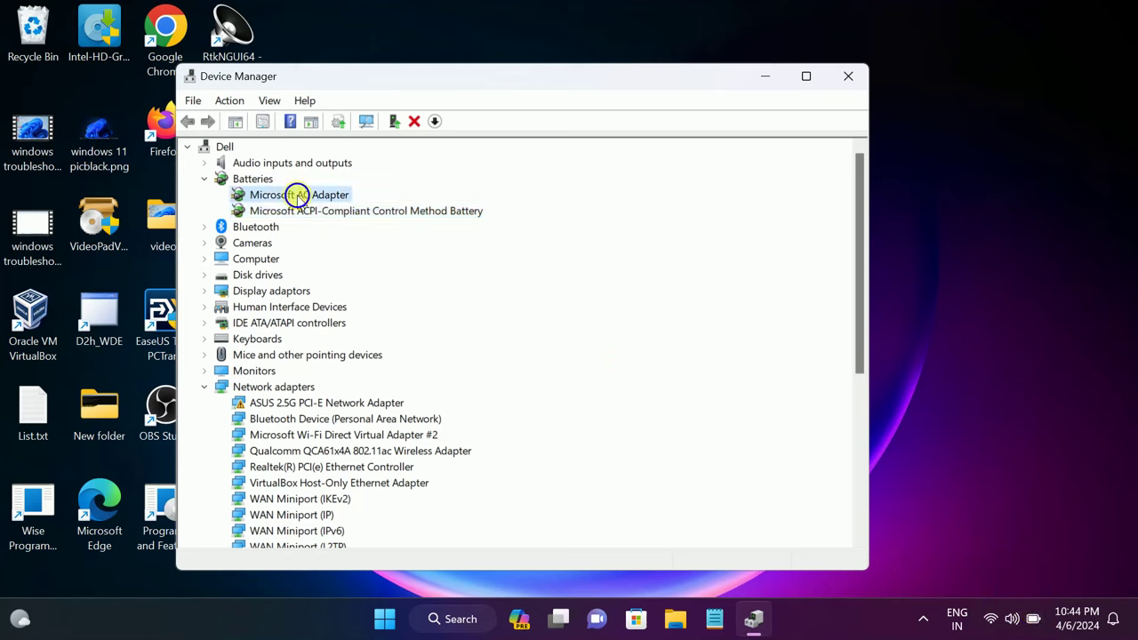
right_click(297, 194)
left_click(364, 248)
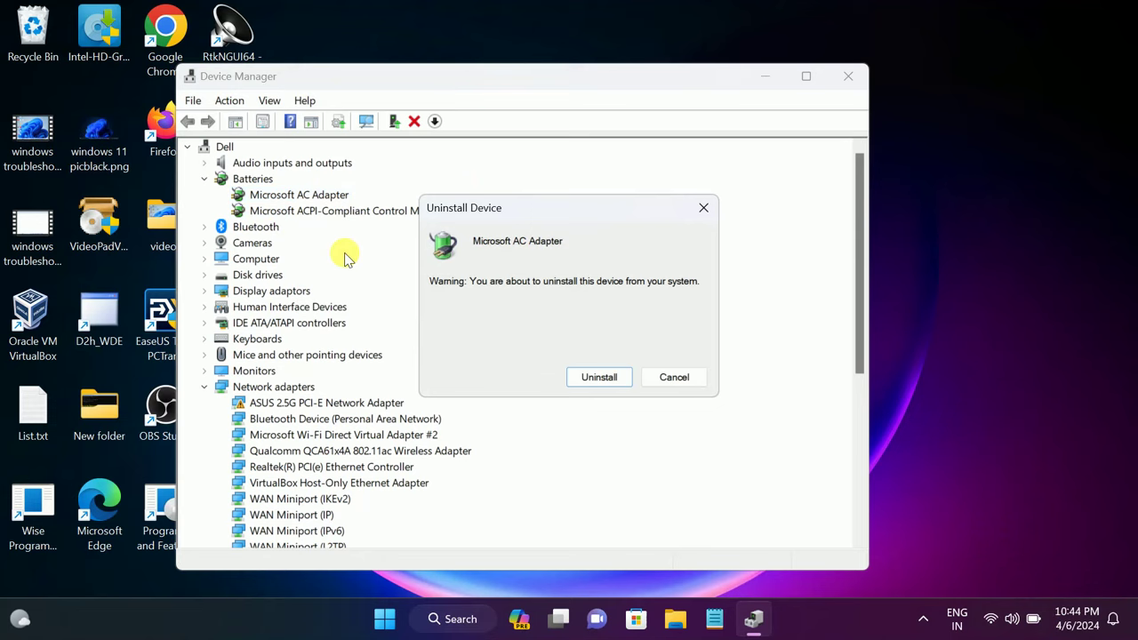
left_click(702, 208)
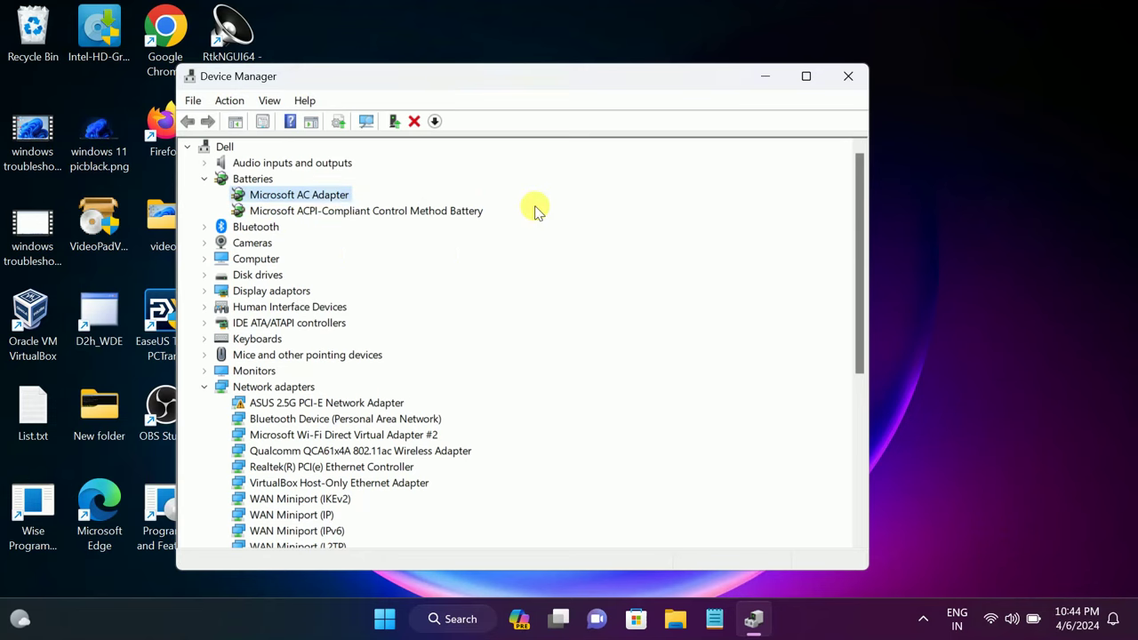
Bring up the battery device's actions, then close Device Manager.
left_click(330, 212)
right_click(331, 211)
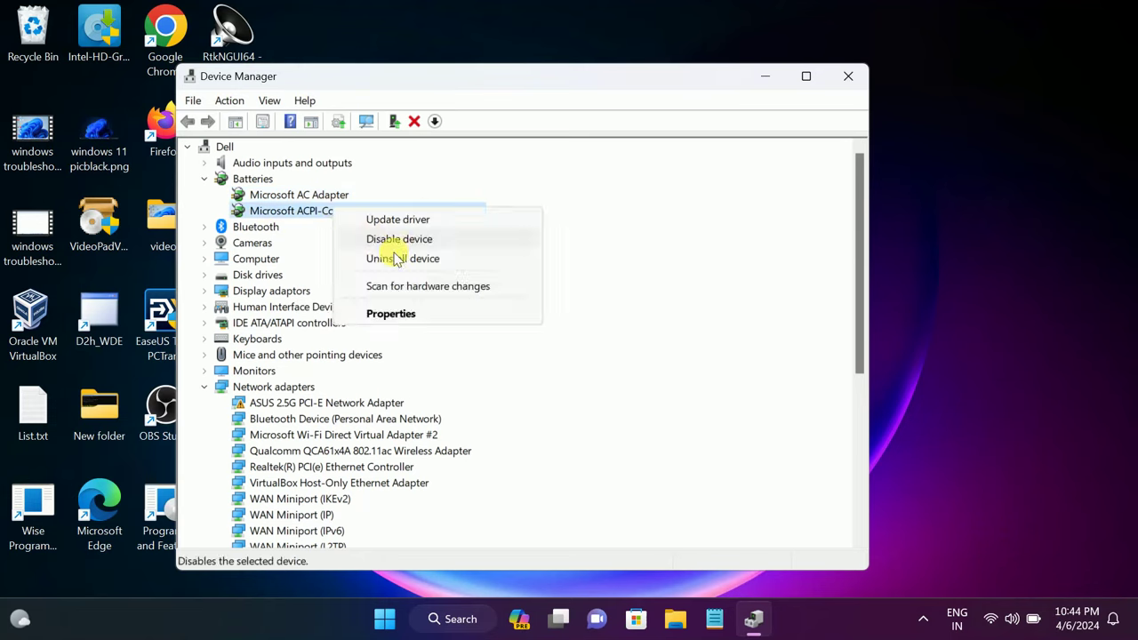
left_click(847, 80)
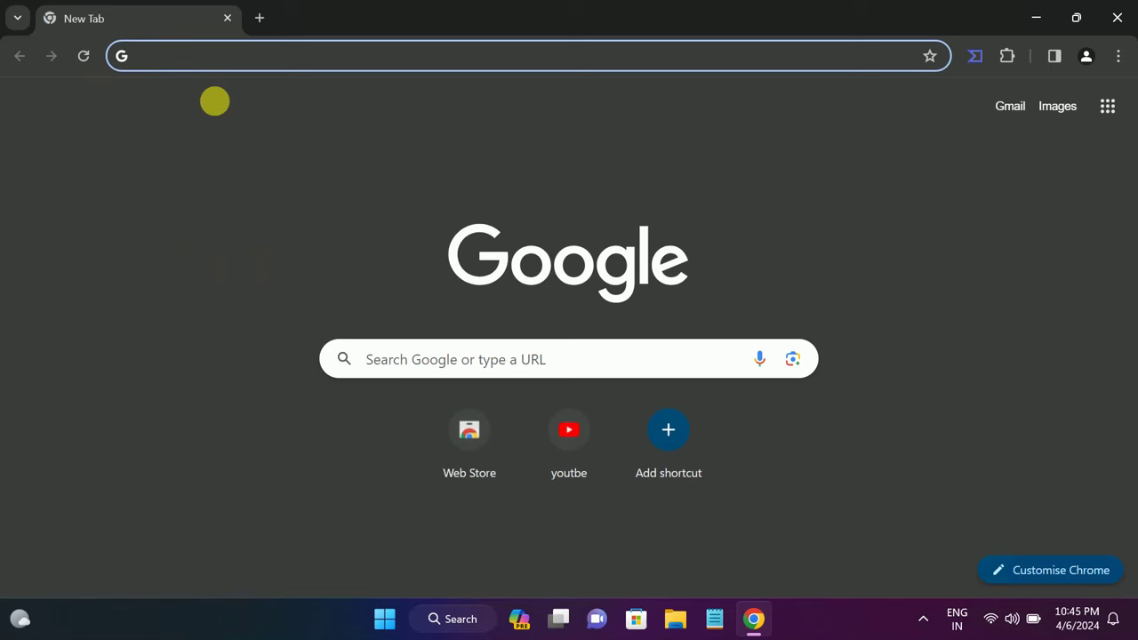
Search the web for 'dell drive' from Chrome's address bar.
left_click(244, 70)
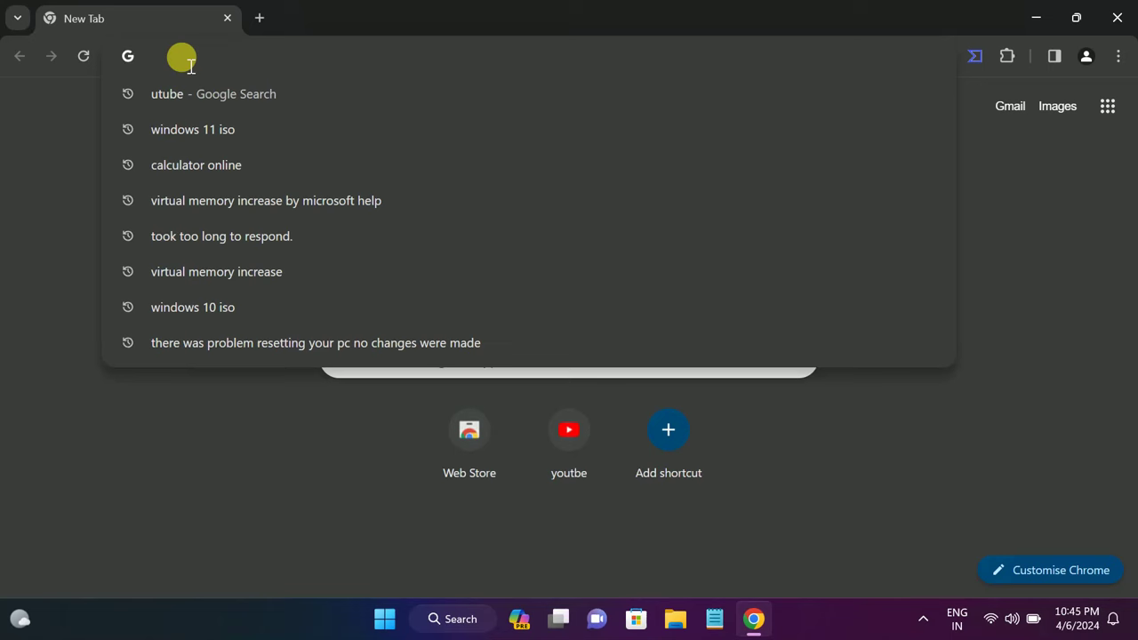
type("dell driver")
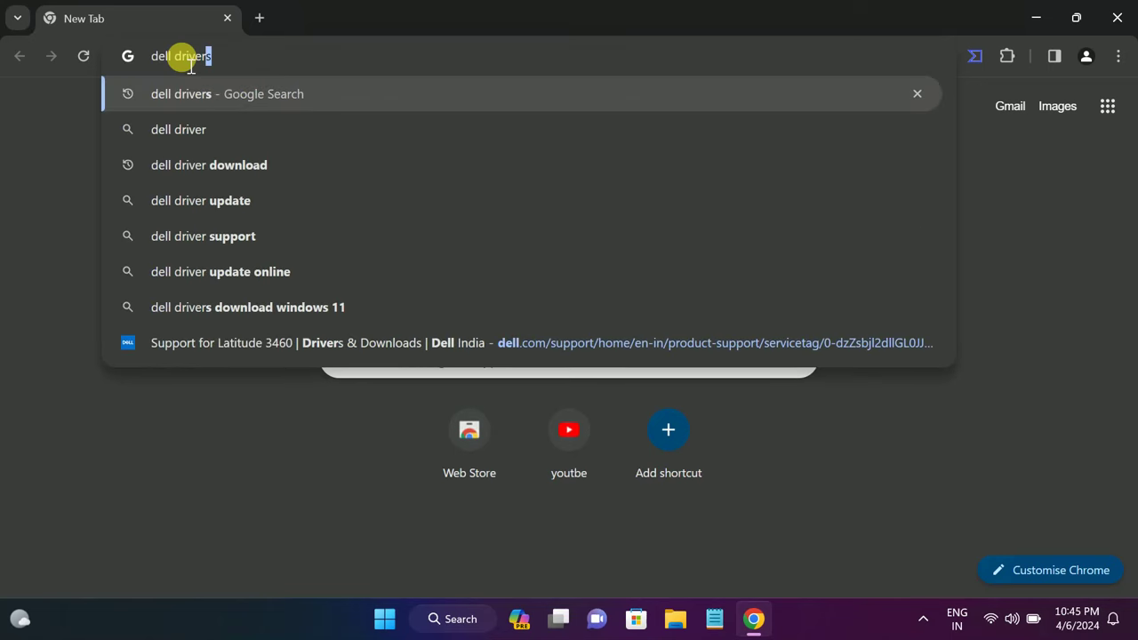
key("Return")
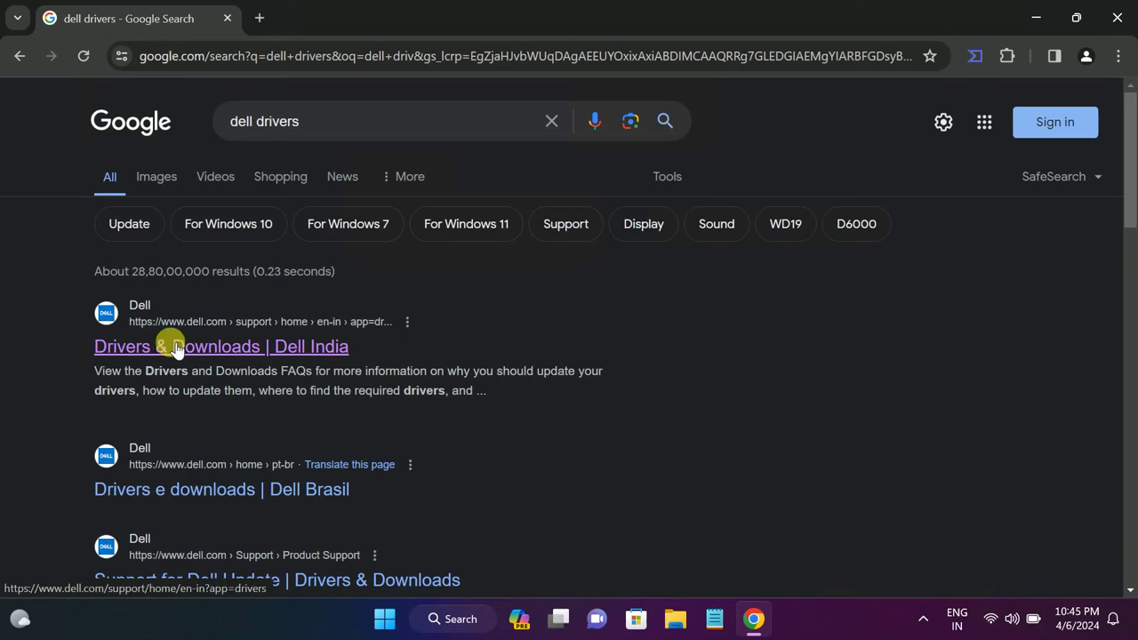
In a new tab, search 'hp driv' and open the Official HP Drivers page.
left_click(264, 14)
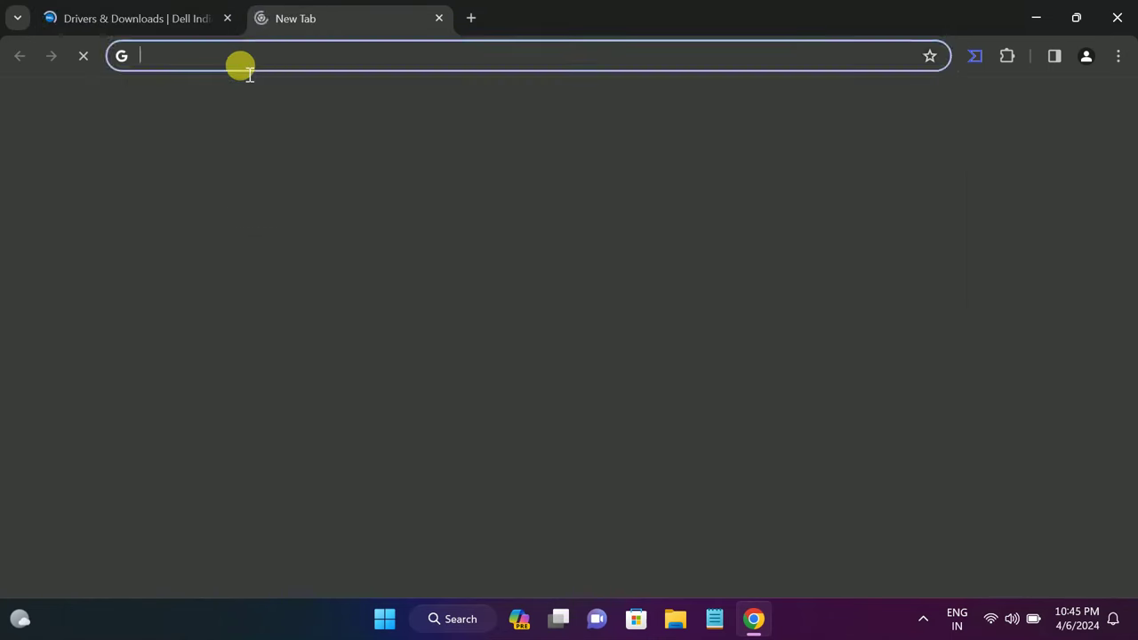
left_click(240, 67)
type("hp driver")
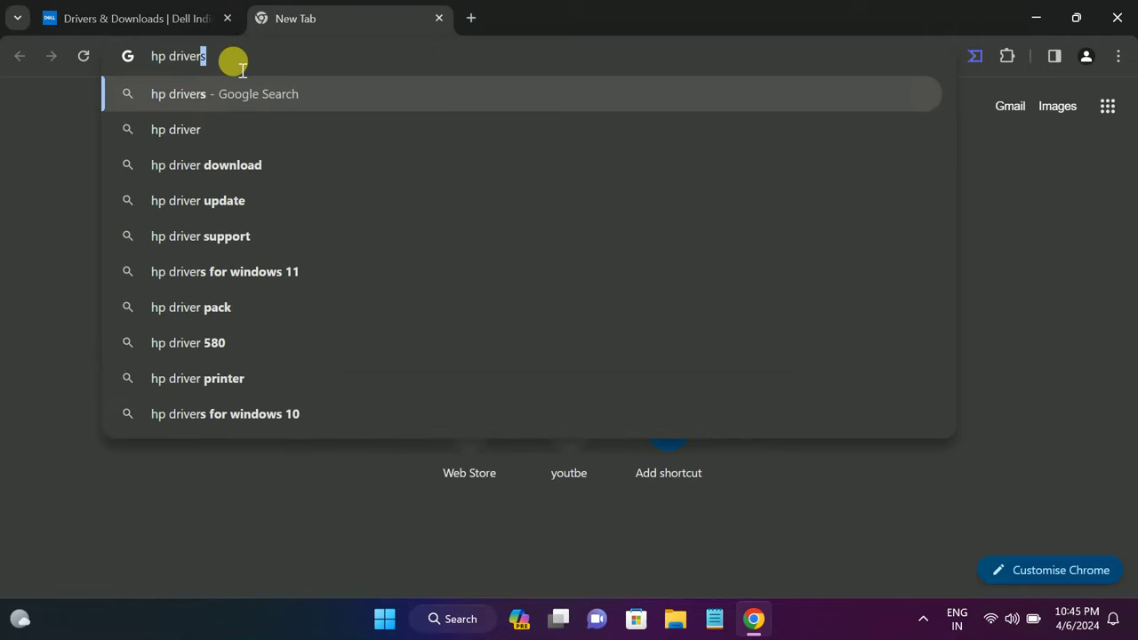
key("Return")
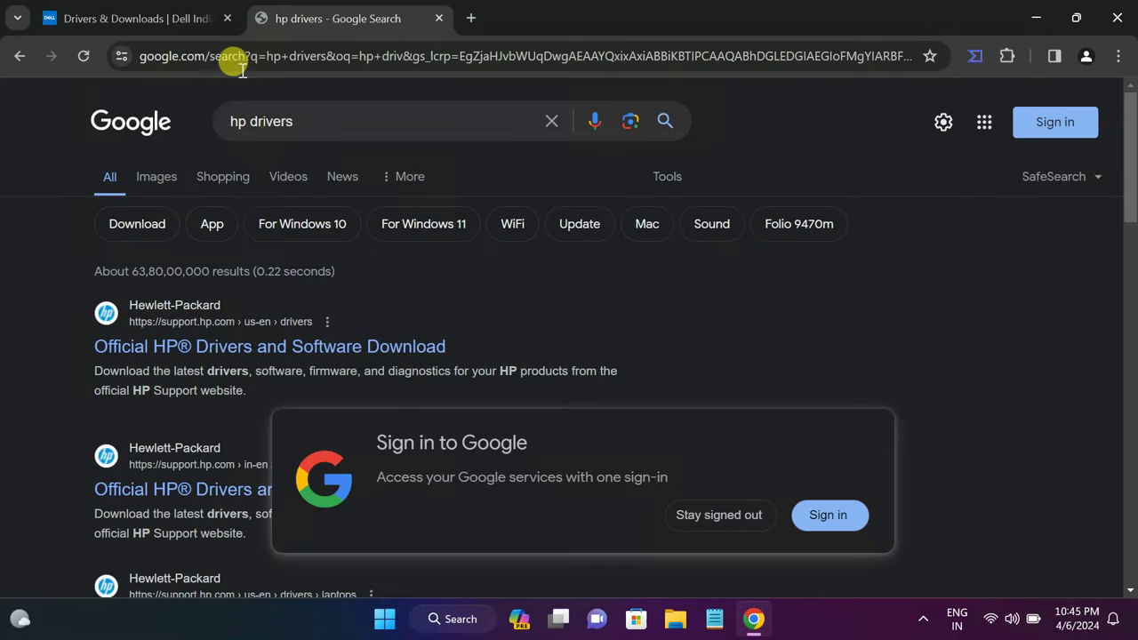
left_click(204, 347)
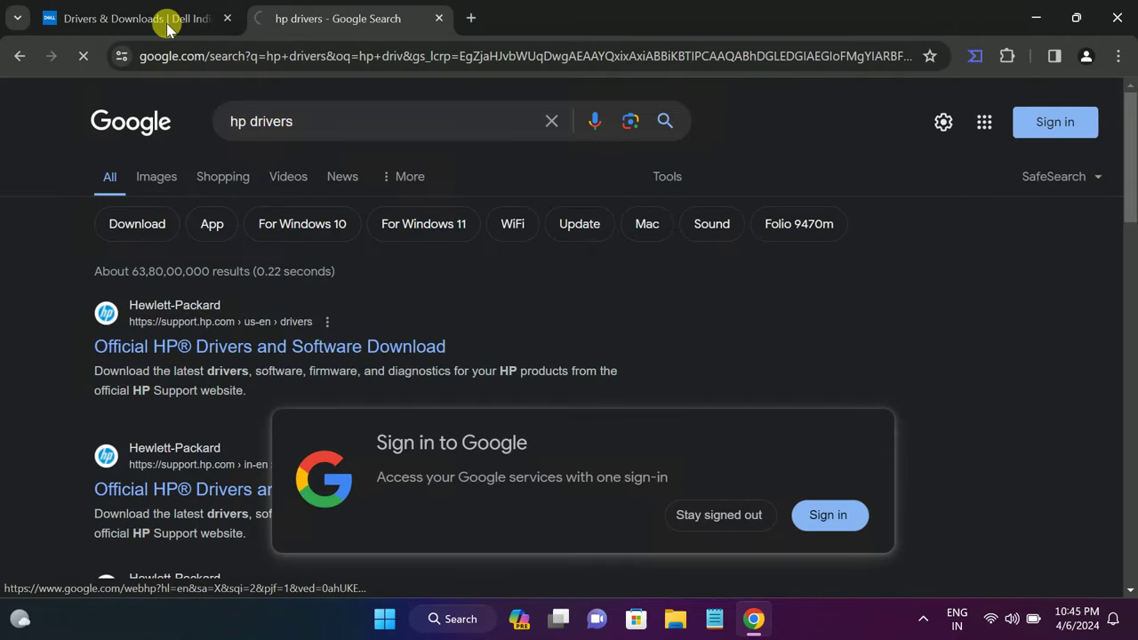
Return to the Dell drivers tab, scroll down, and bring up the Run dialog.
left_click(166, 23)
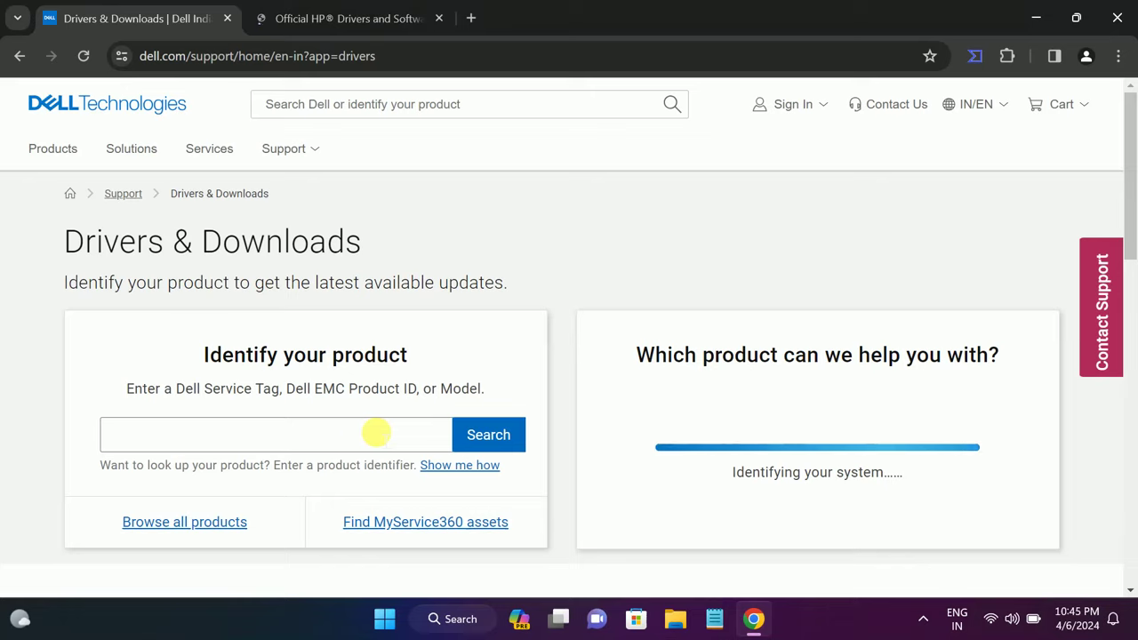
scroll(633, 404, "down", 2)
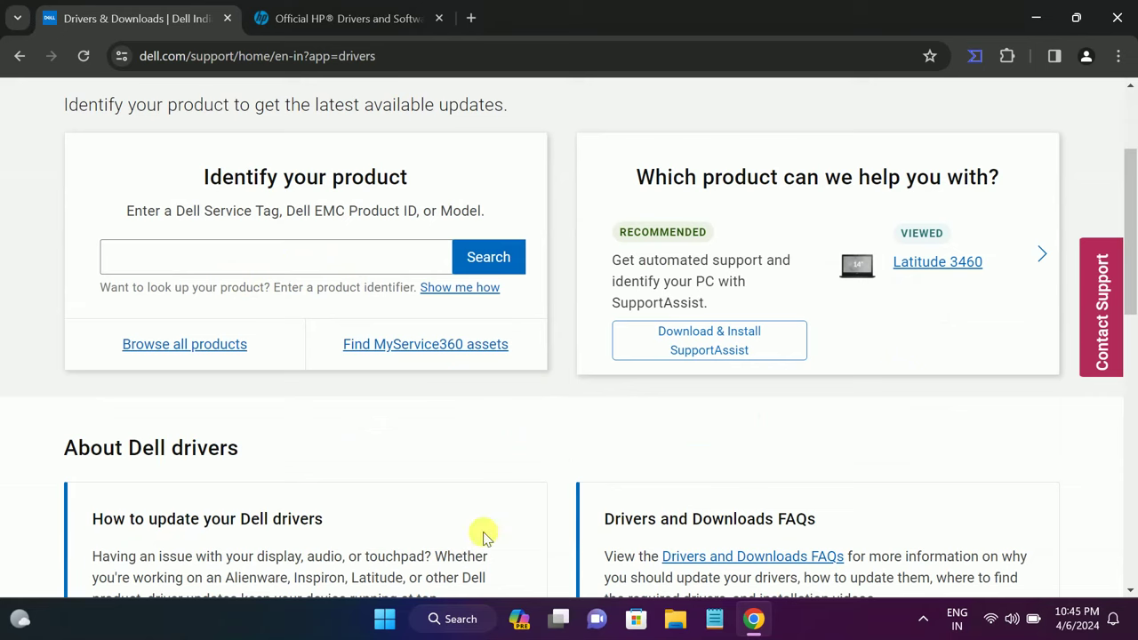
key("super+r")
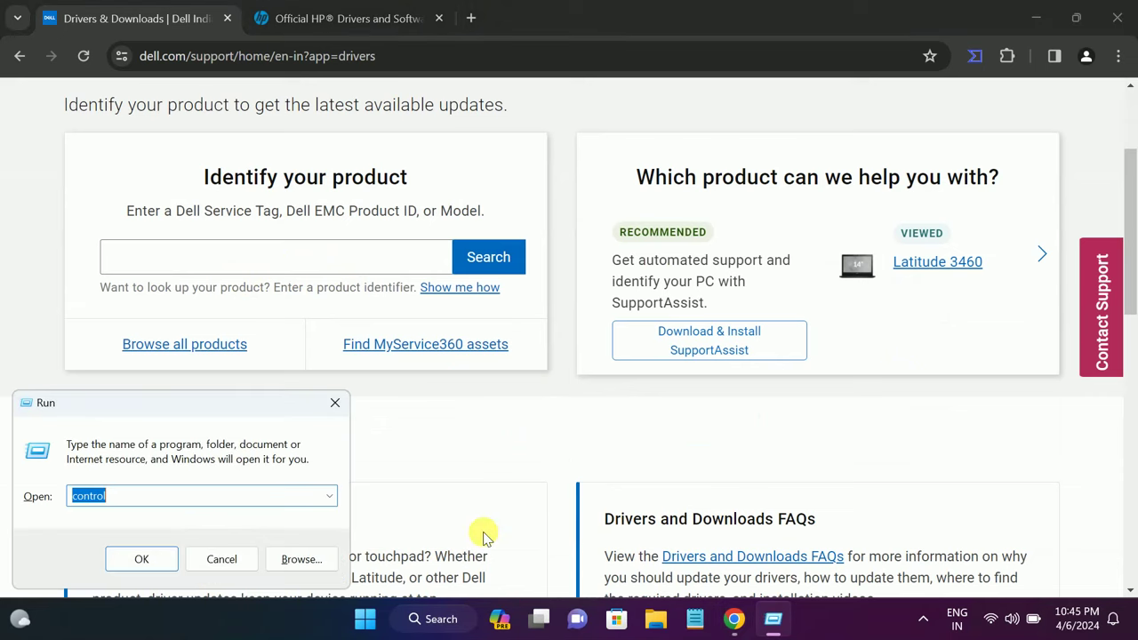
Run cmd, query 'wmic bios get serialnumber', and copy the returned serial number.
key("Return")
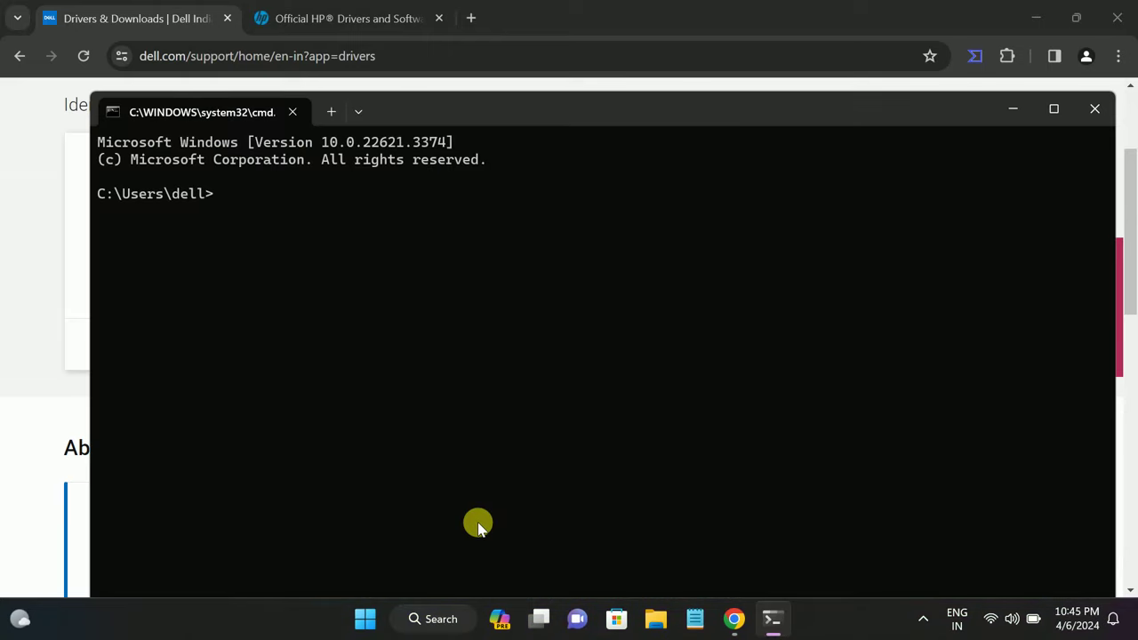
left_click_drag(555, 117, 563, 198)
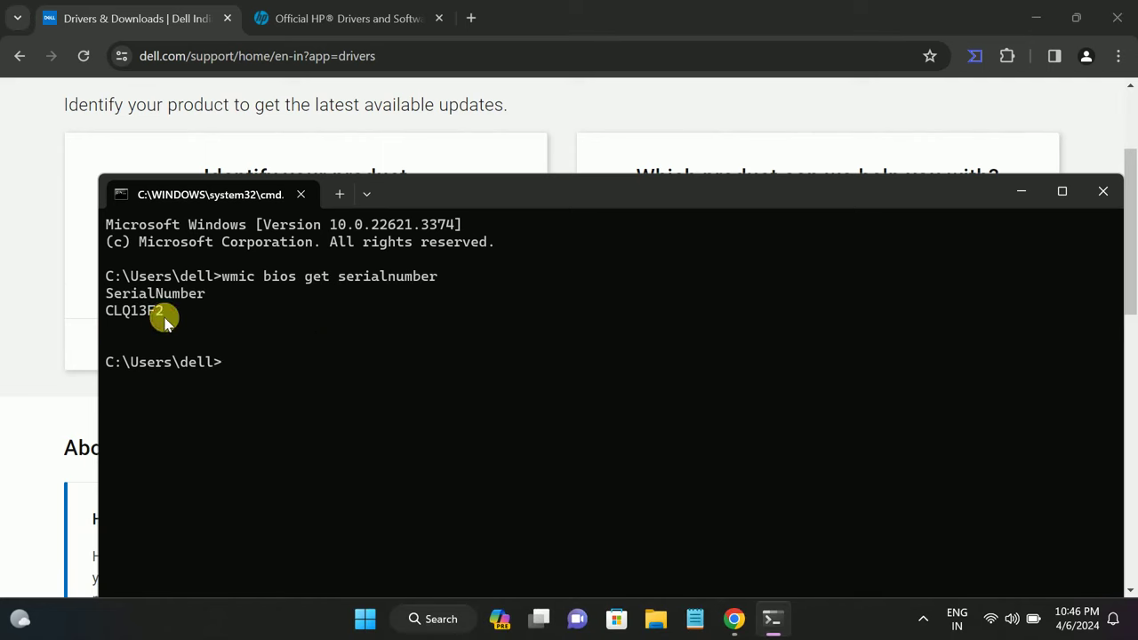
left_click_drag(165, 313, 71, 315)
key("ctrl+c")
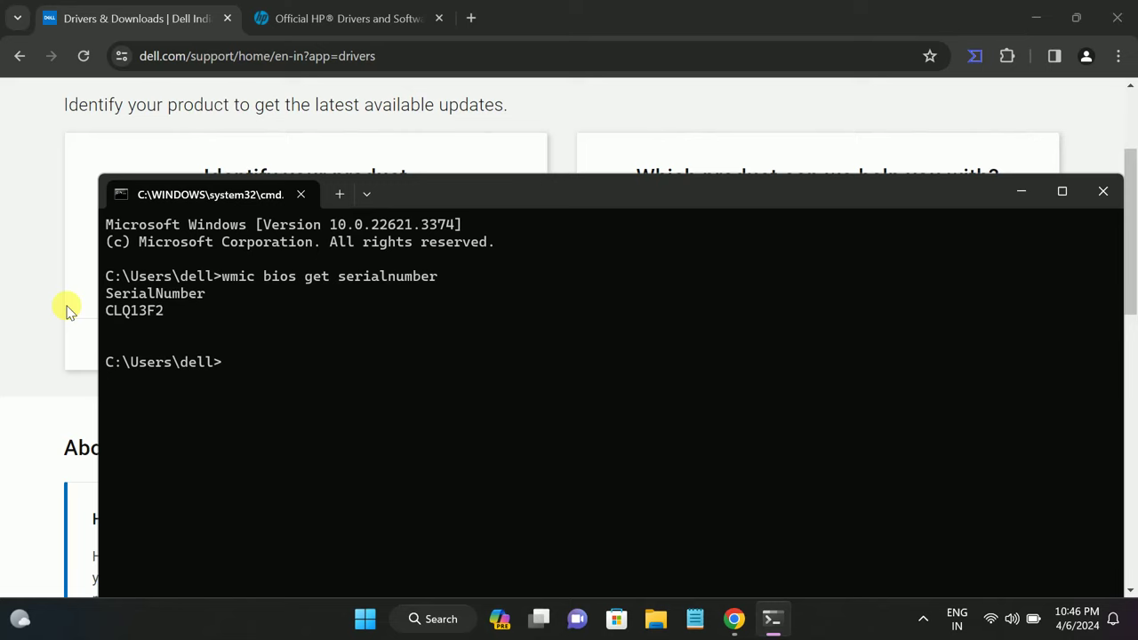
Paste the serial number as the service tag on Dell Support to find the Latitude 3460.
key("alt+Tab")
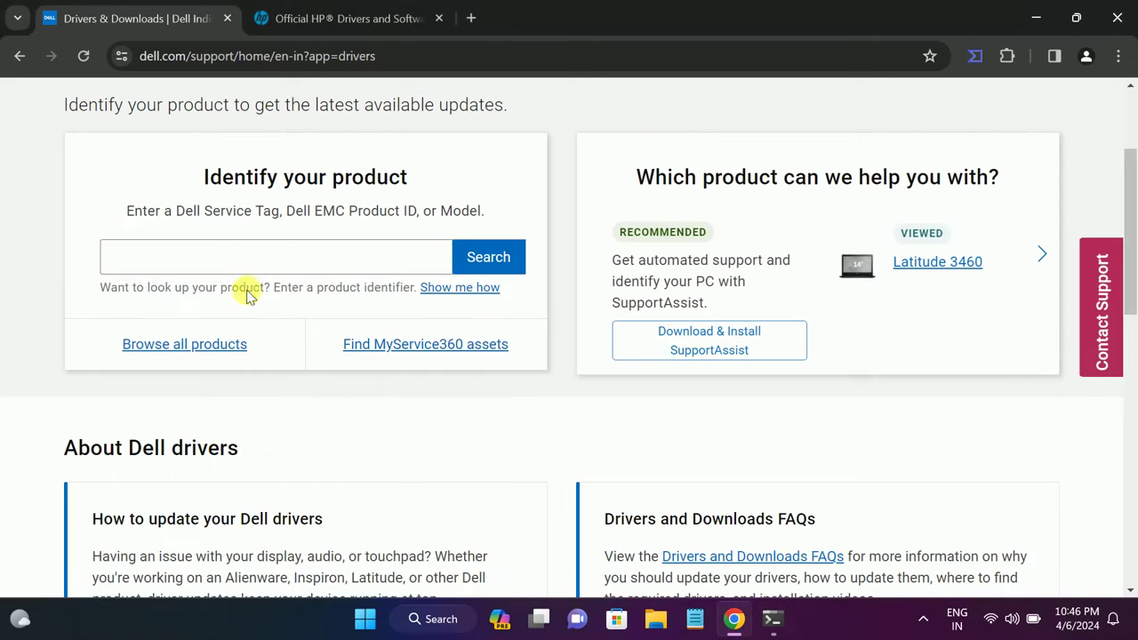
left_click(246, 262)
key("ctrl+v")
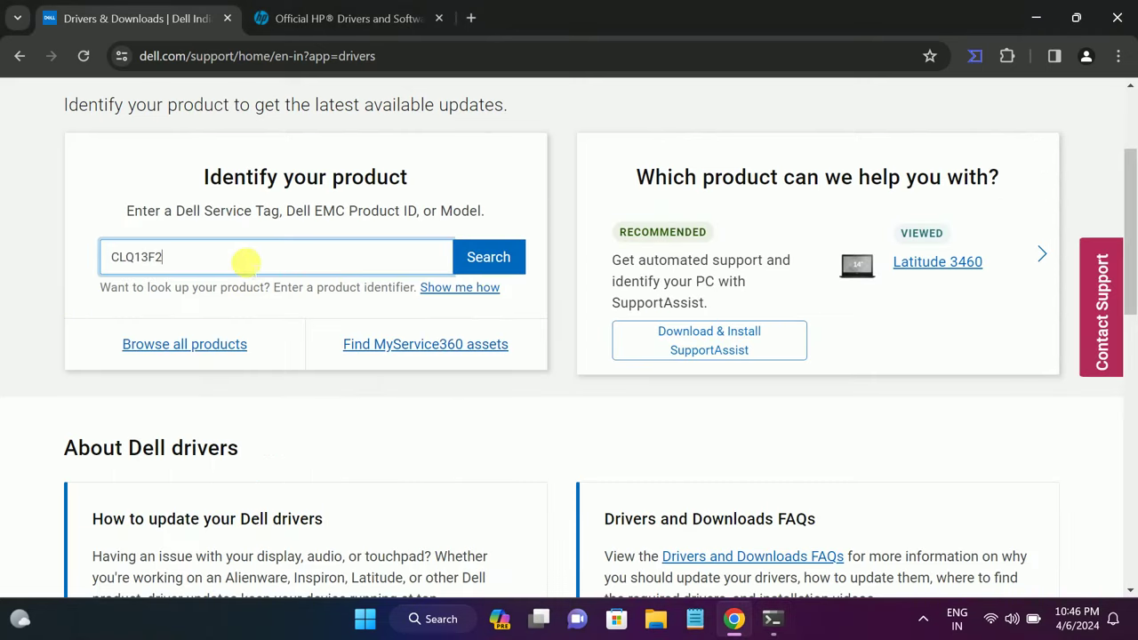
left_click(500, 256)
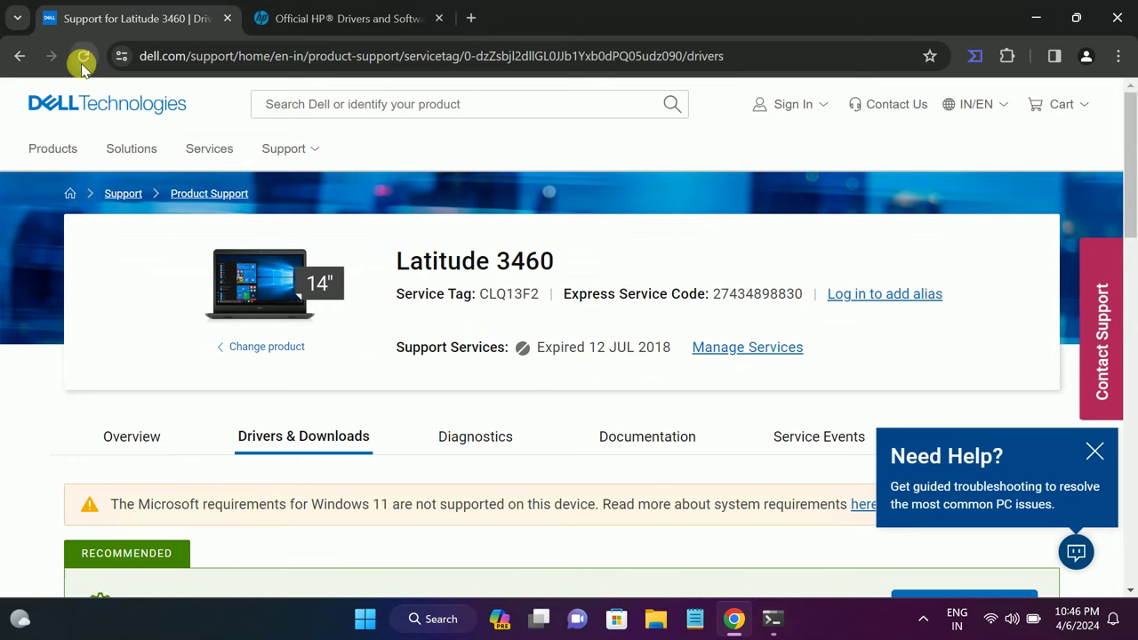
Expand the full driver list and download the System BIOS file Latitude_3460_3560_A19 (3).exe.
scroll(370, 399, "down", 2)
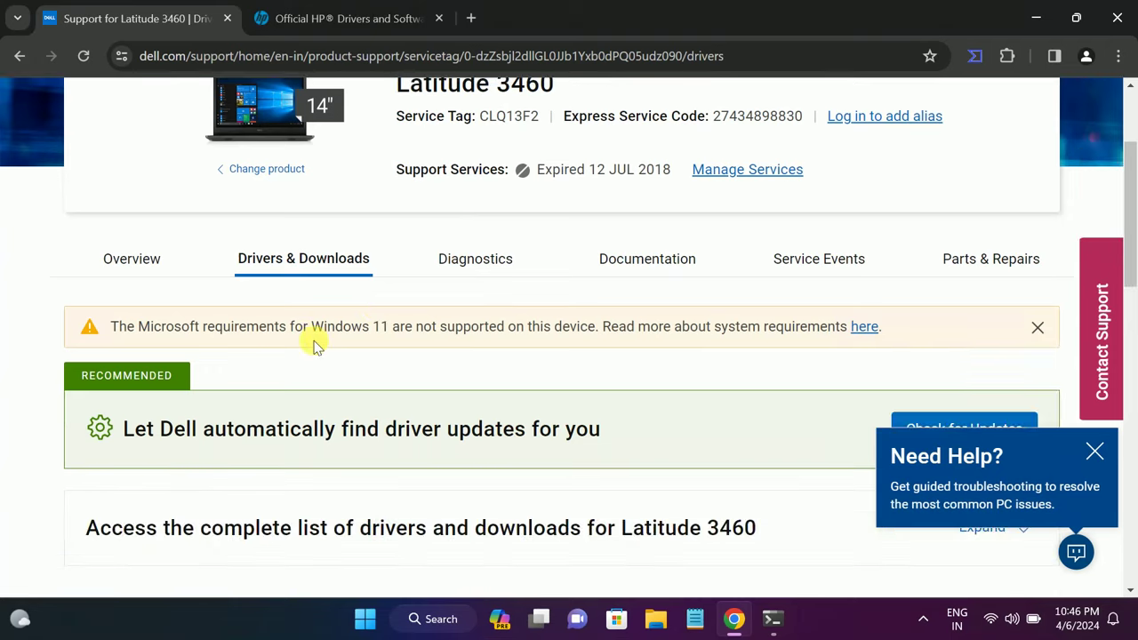
scroll(316, 347, "down", 2)
scroll(551, 309, "down", 2)
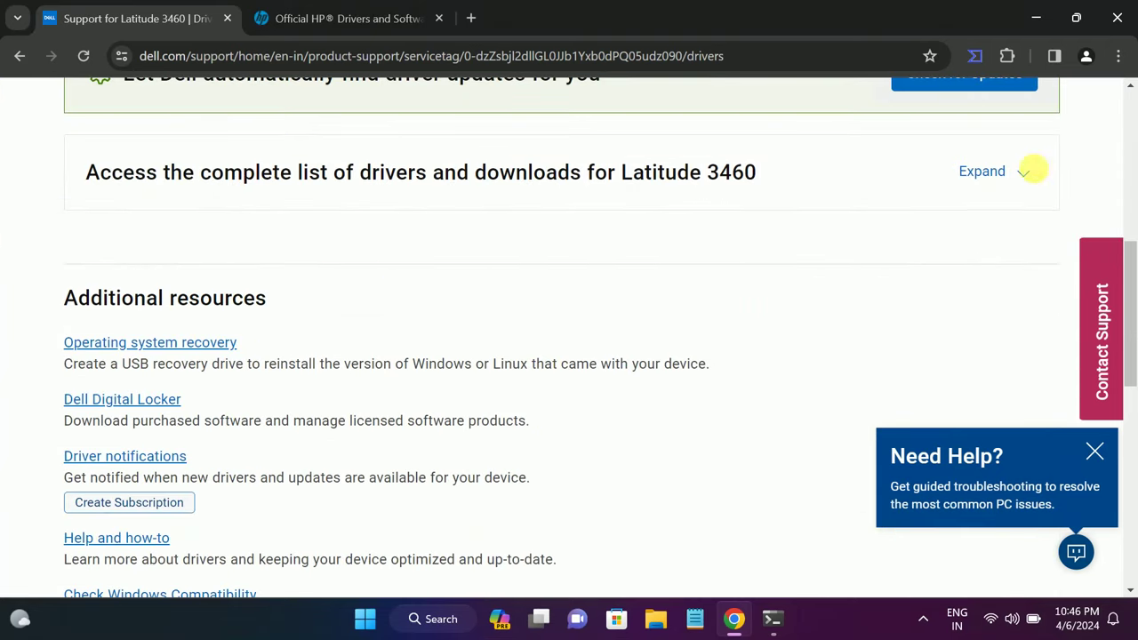
left_click(1004, 172)
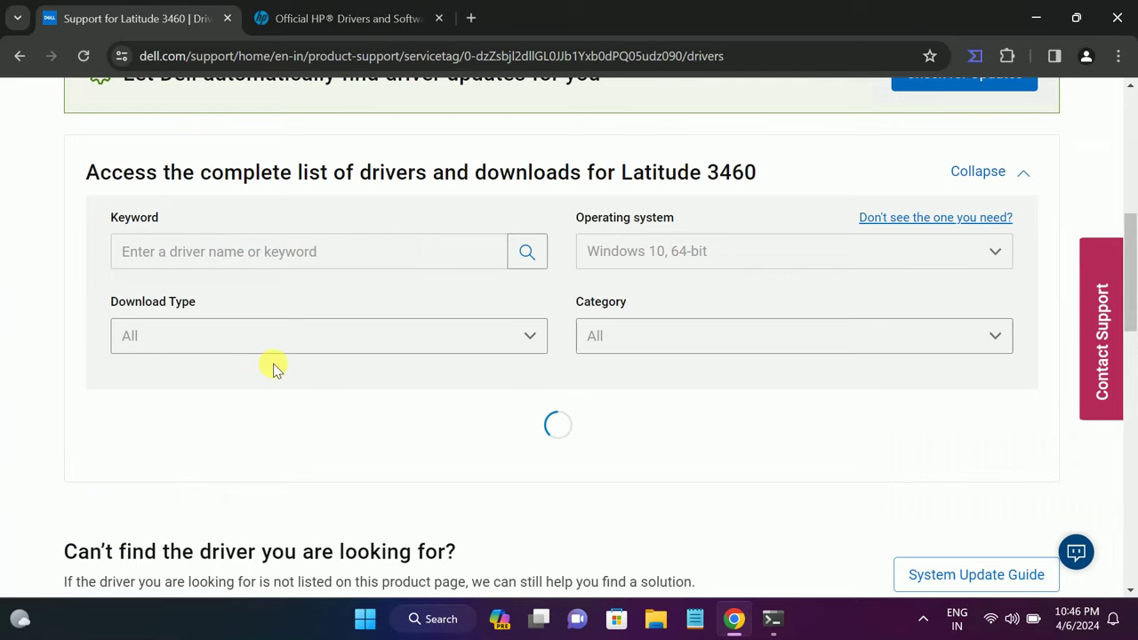
scroll(272, 366, "down", 3)
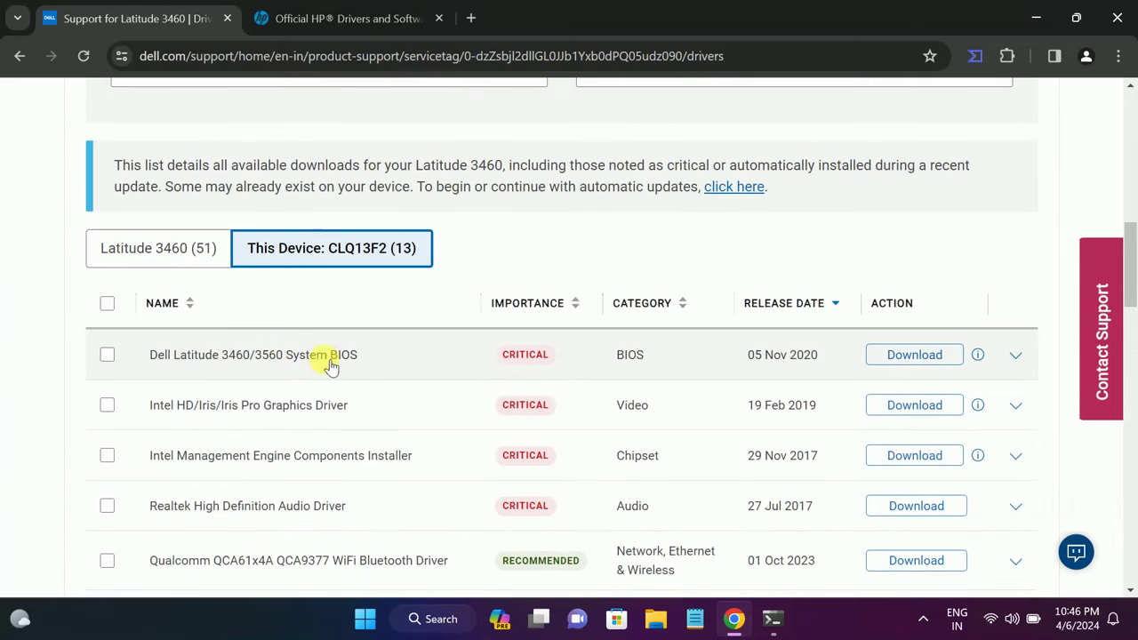
left_click(107, 355)
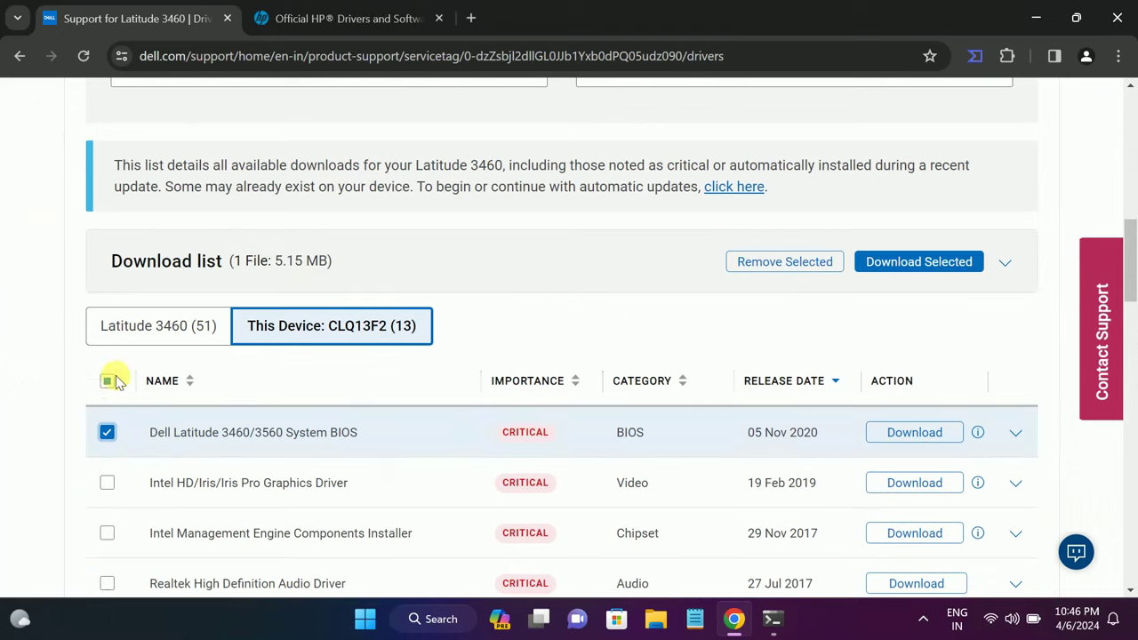
left_click(914, 432)
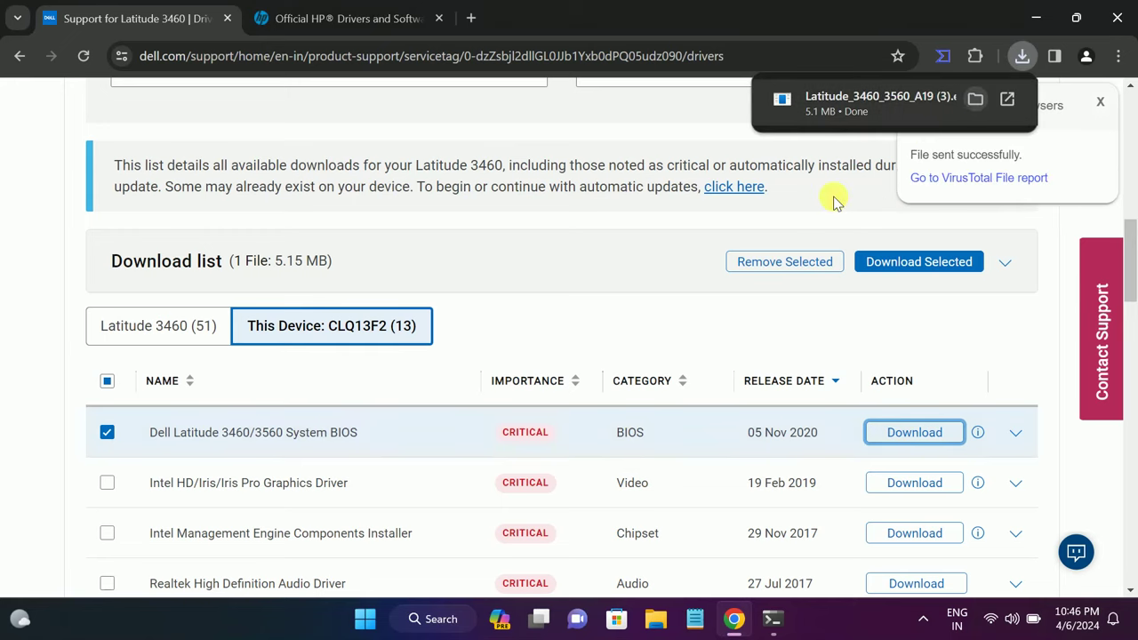
Run Latitude_3460_3560_A19 (3).exe from Downloads in File Explorer and approve the UAC prompt.
left_click(653, 622)
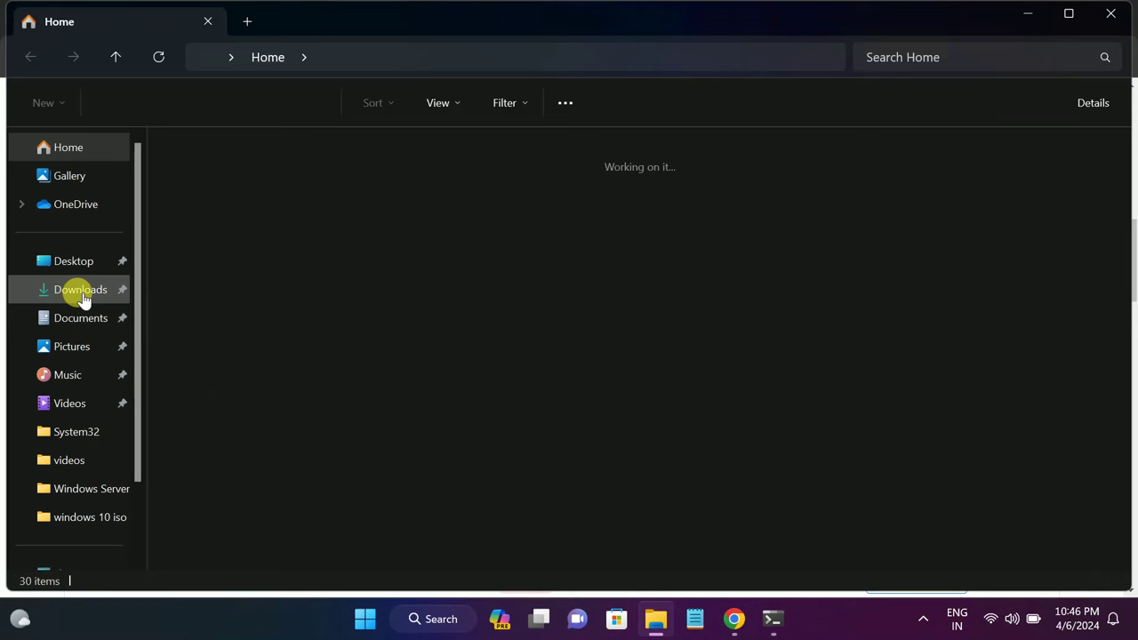
left_click(82, 297)
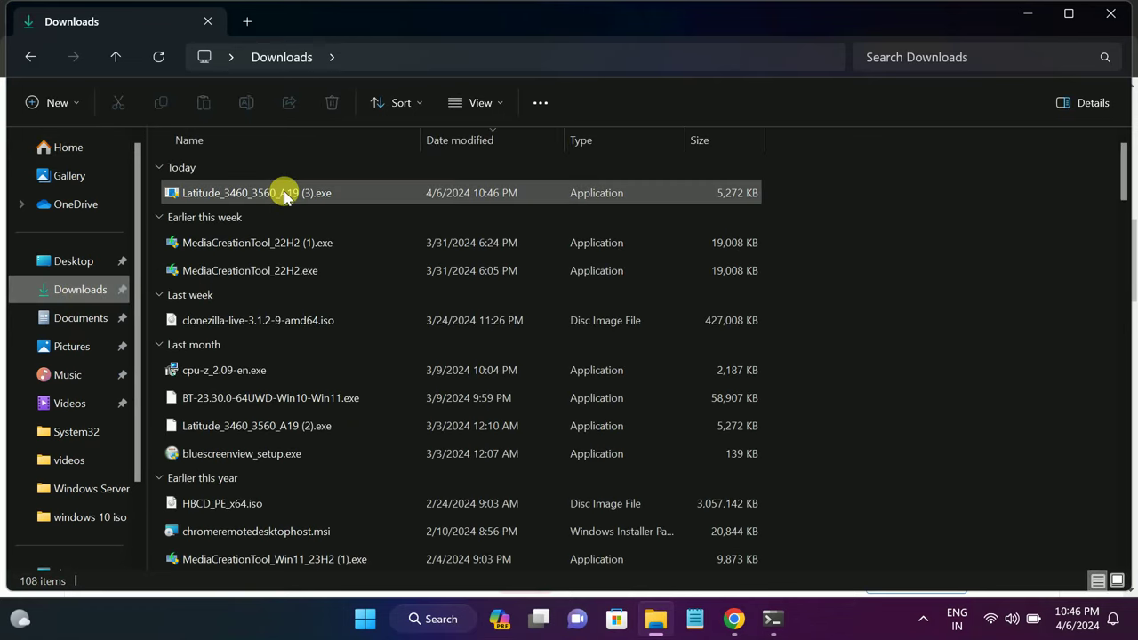
left_click(285, 194)
double_click(284, 194)
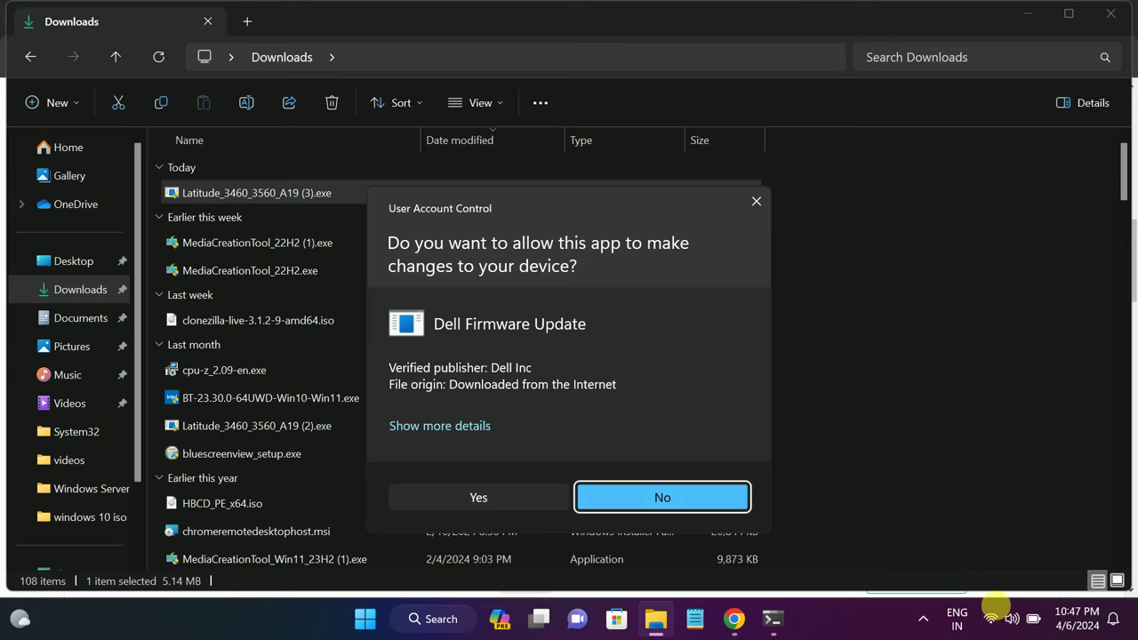
left_click(509, 507)
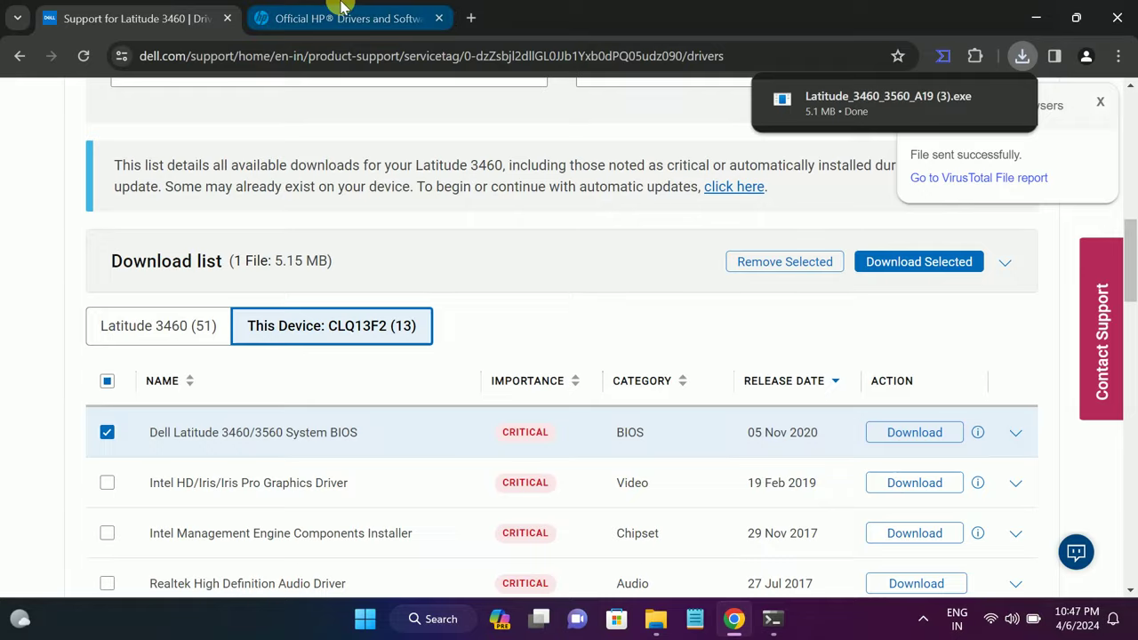
On the HP tab, reject cookies, close the survey, choose Laptop and focus the serial number field.
left_click(303, 16)
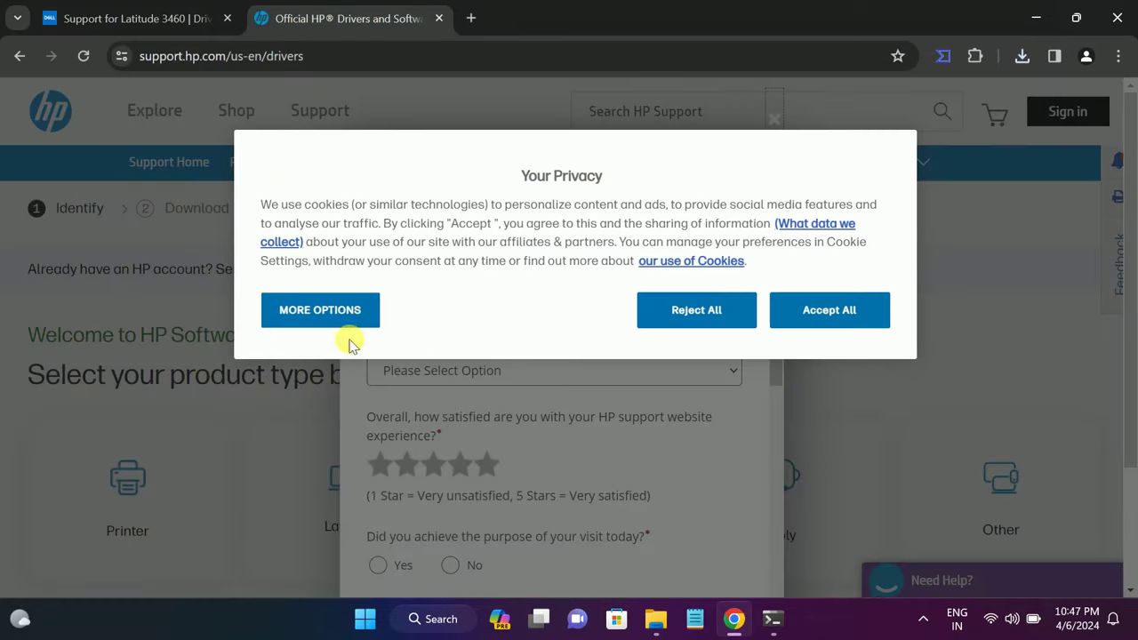
left_click(694, 310)
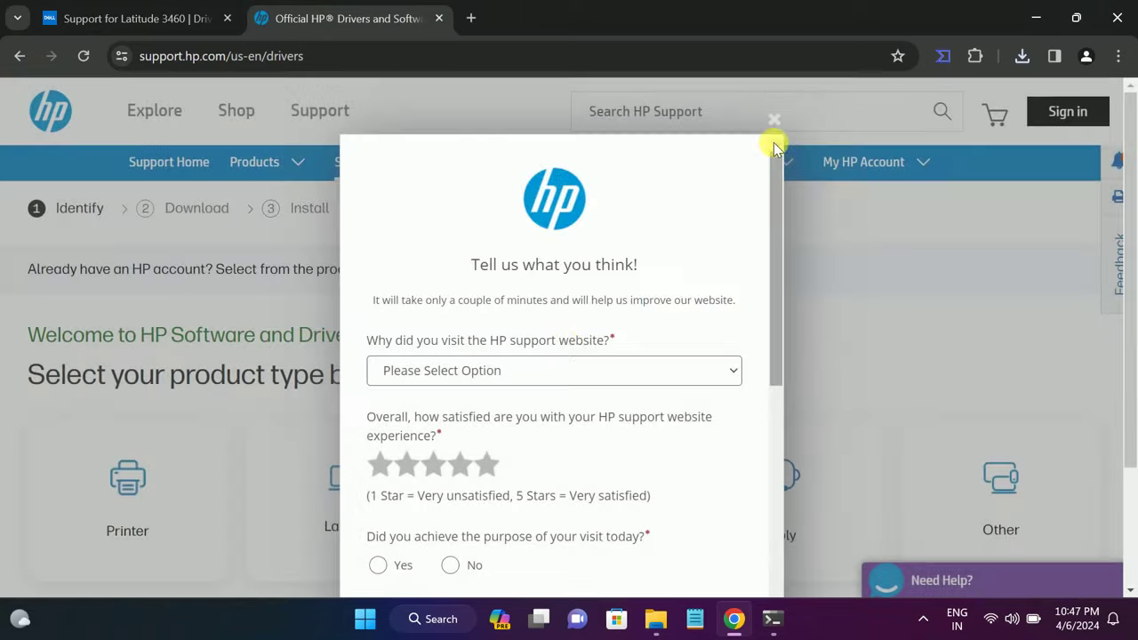
left_click(772, 119)
left_click(343, 507)
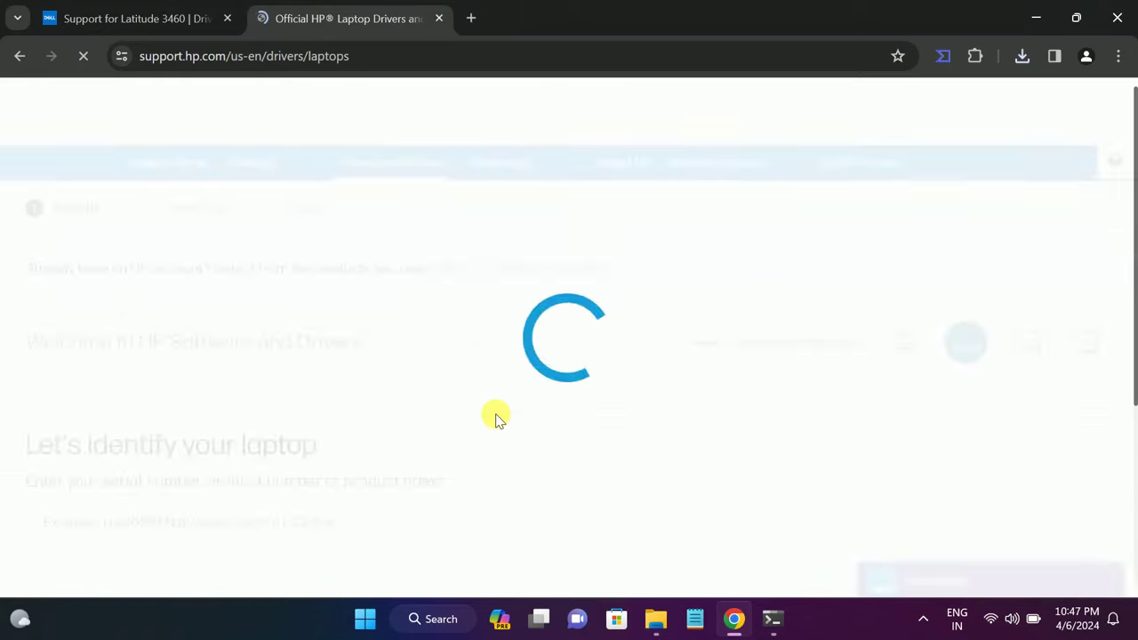
left_click(197, 523)
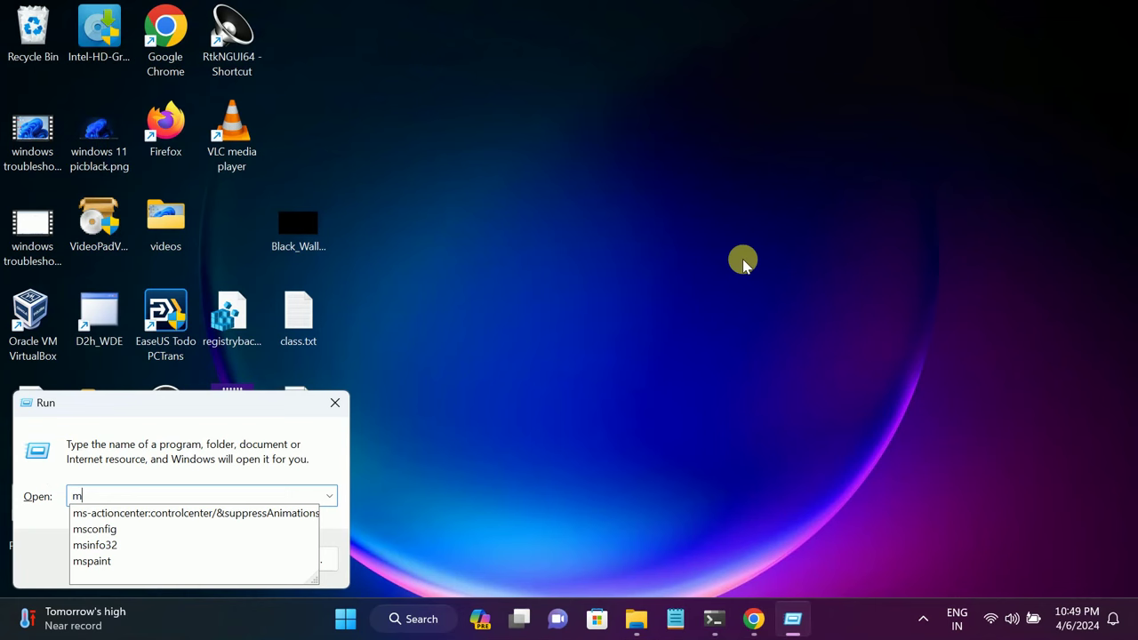
Open System Information (msinfo32) and read the BIOS Version/Date: Dell Inc. A19, 10/29/2020.
type("sinfo")
key("Down")
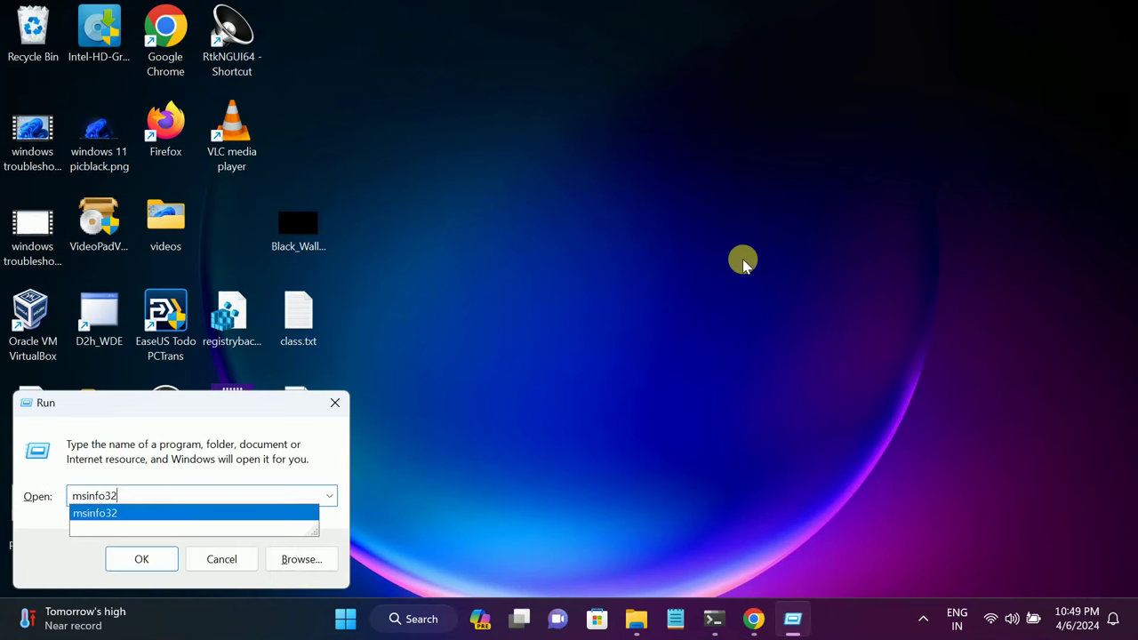
key("Return")
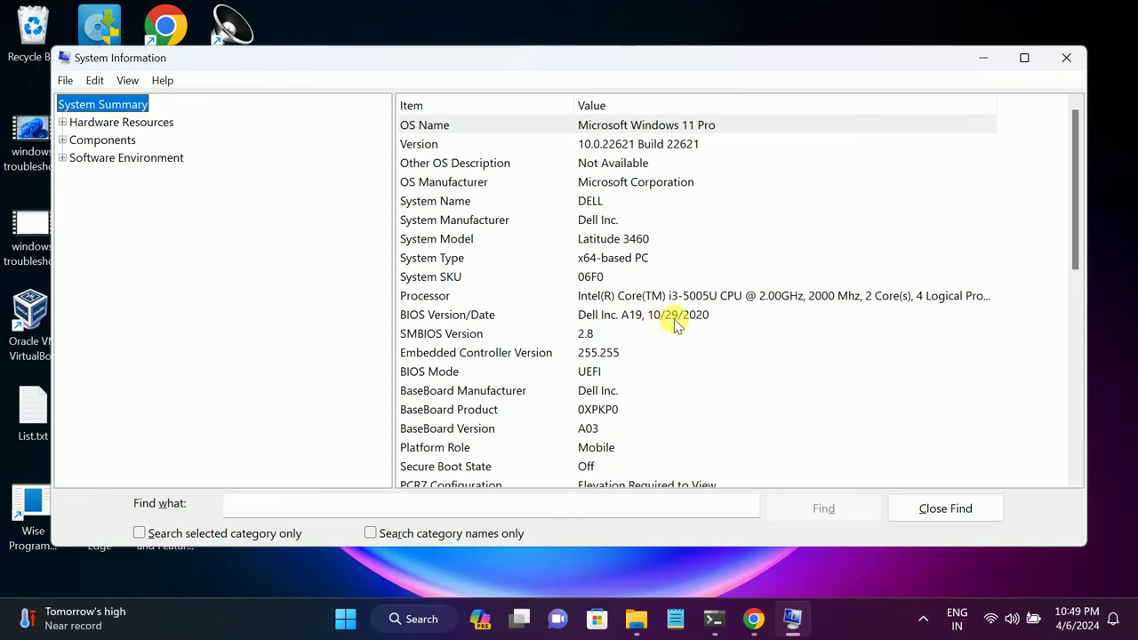
left_click(672, 316)
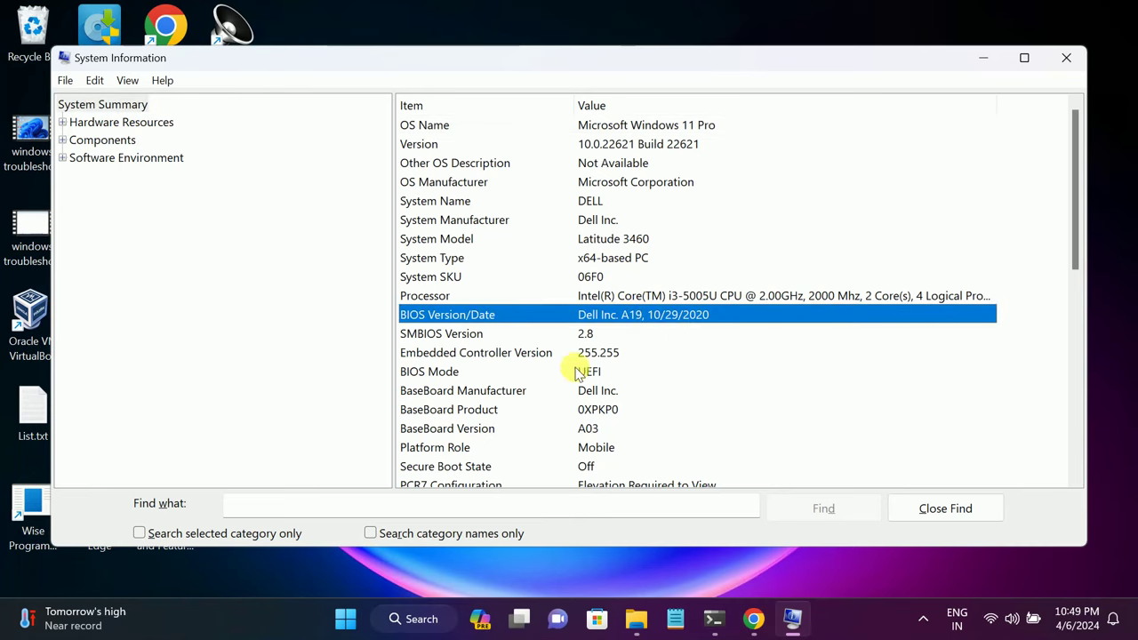
Close System Information and check the battery level (98%) in quick settings.
left_click(753, 618)
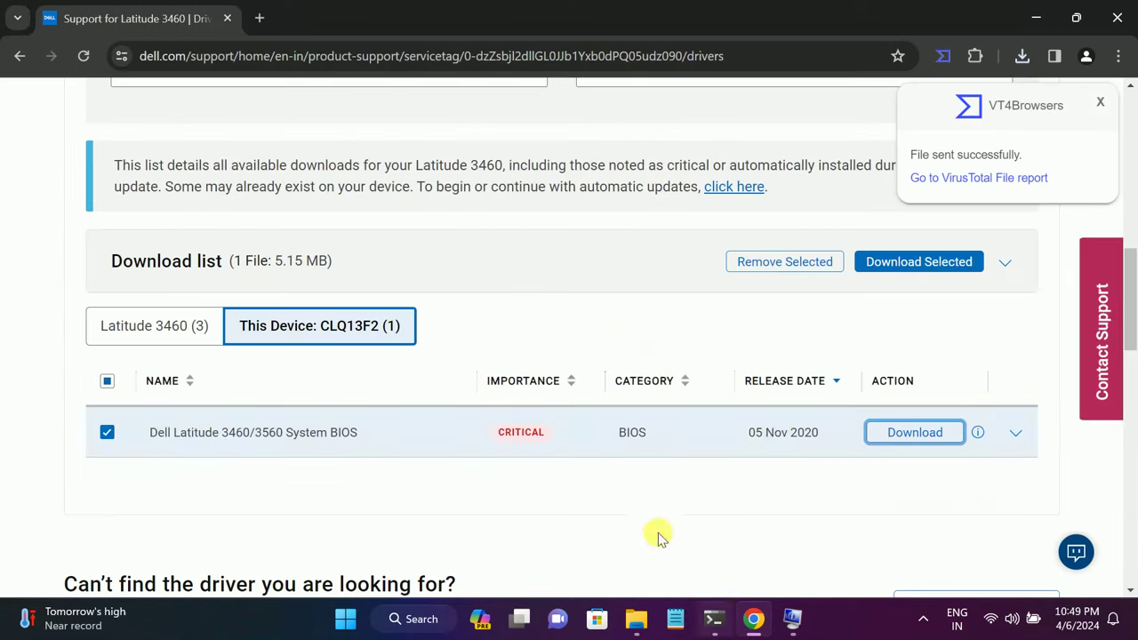
left_click(1036, 18)
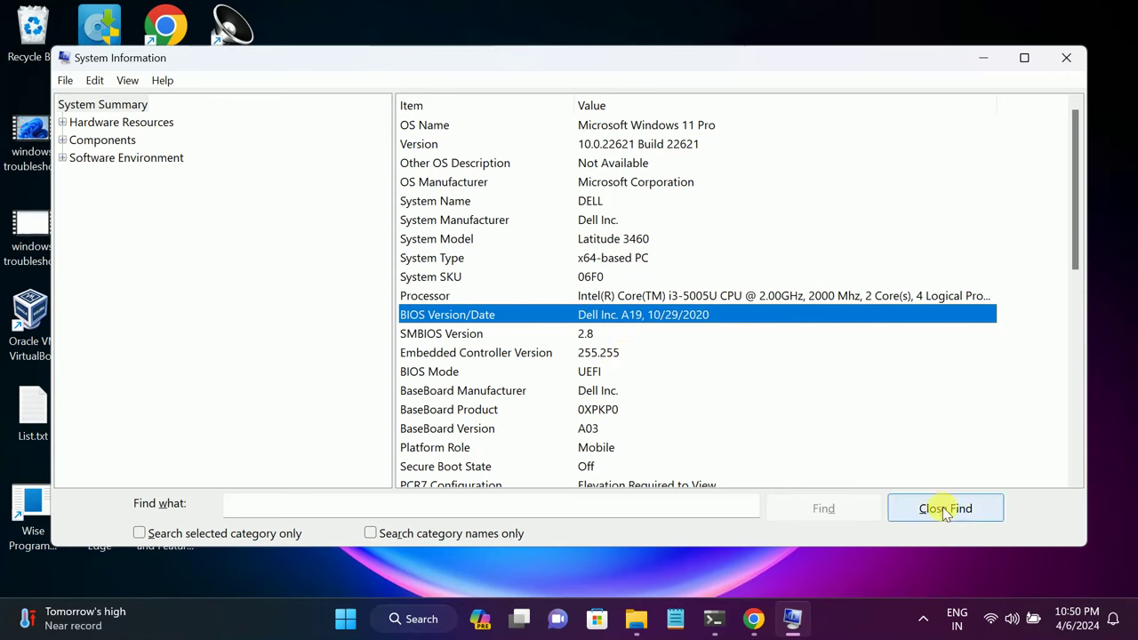
left_click(1064, 62)
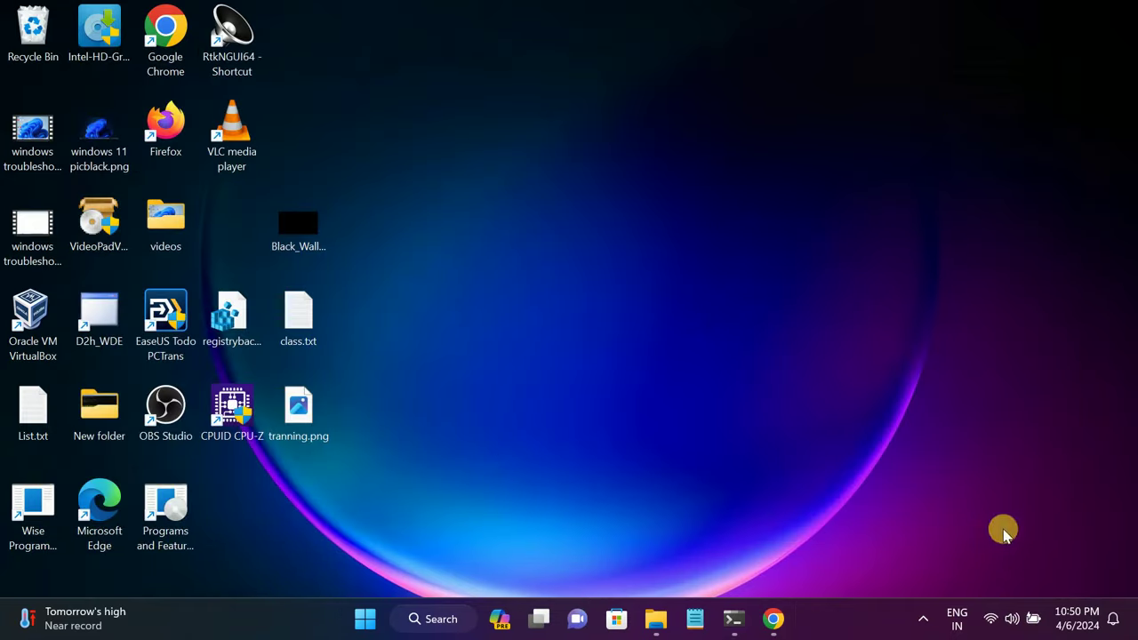
left_click(1032, 625)
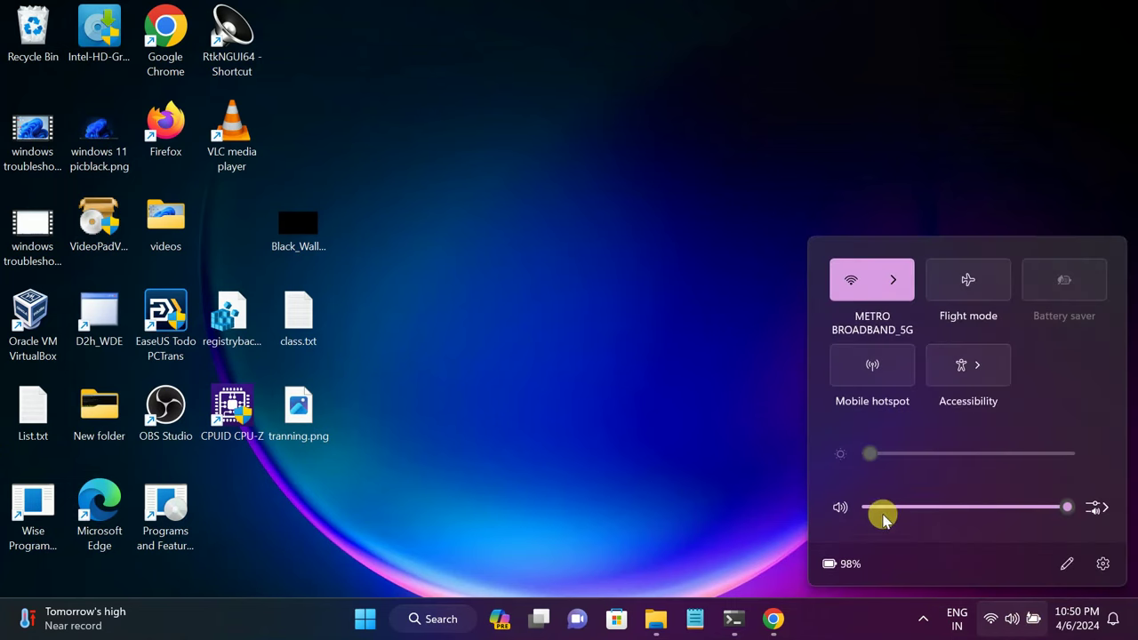
In a new Chrome tab, search Google for 'dell hardware diagnostics tool'.
left_click(511, 477)
left_click(771, 618)
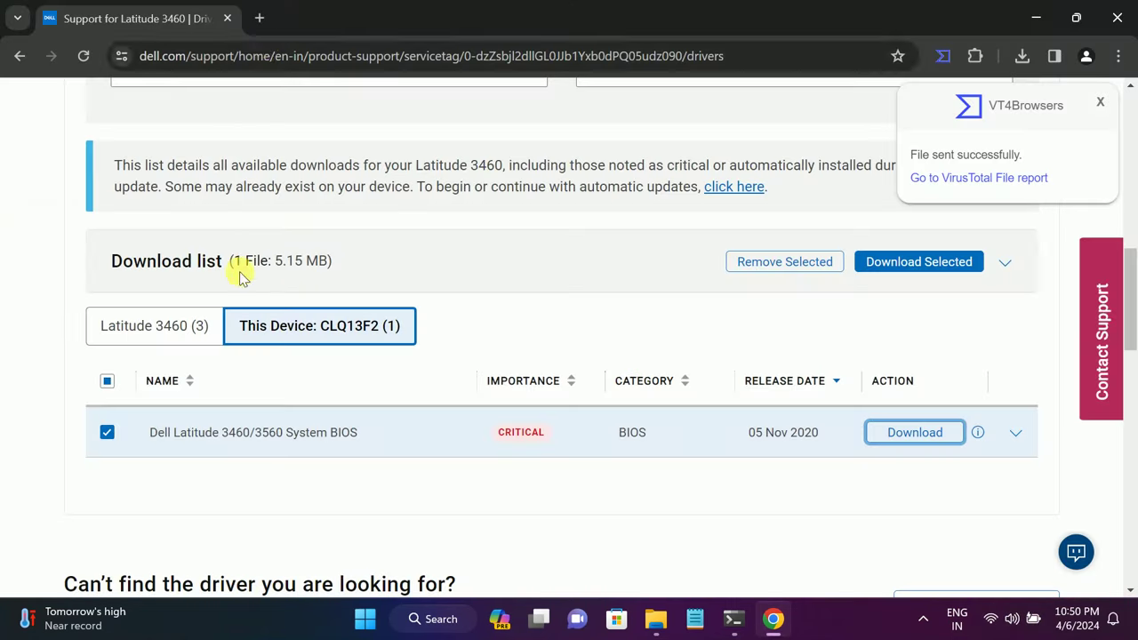
left_click(260, 18)
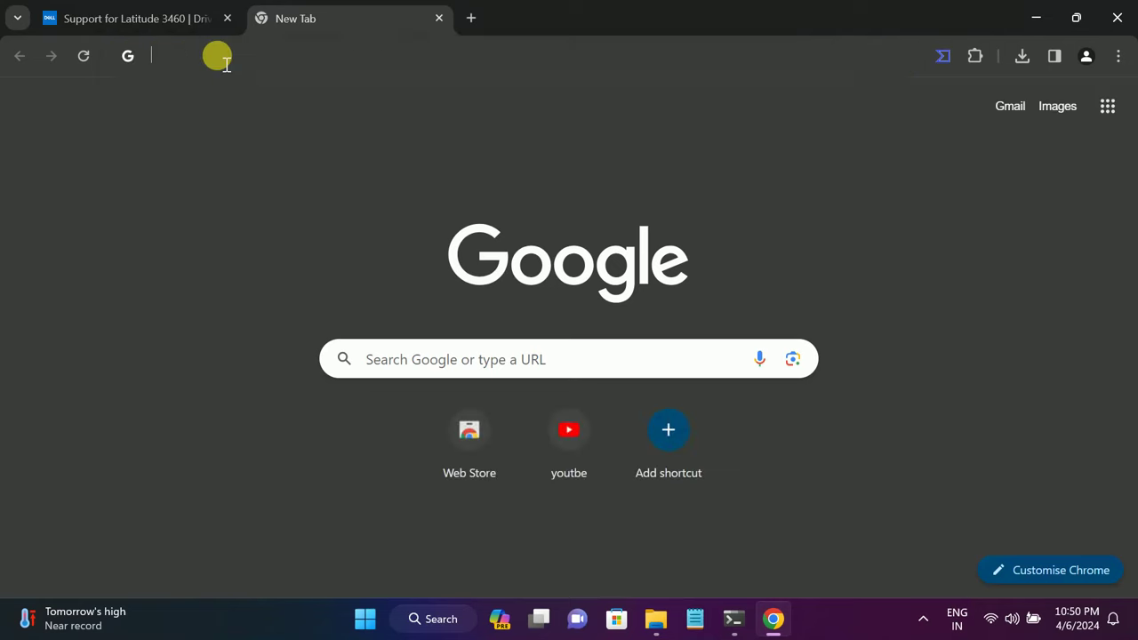
left_click(226, 64)
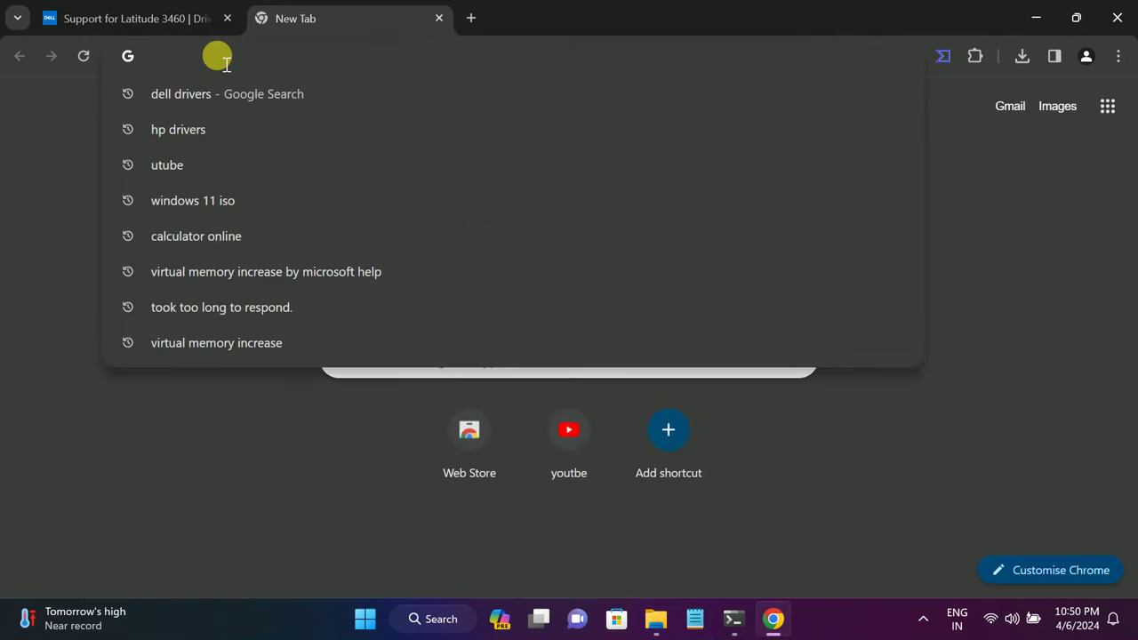
type("de")
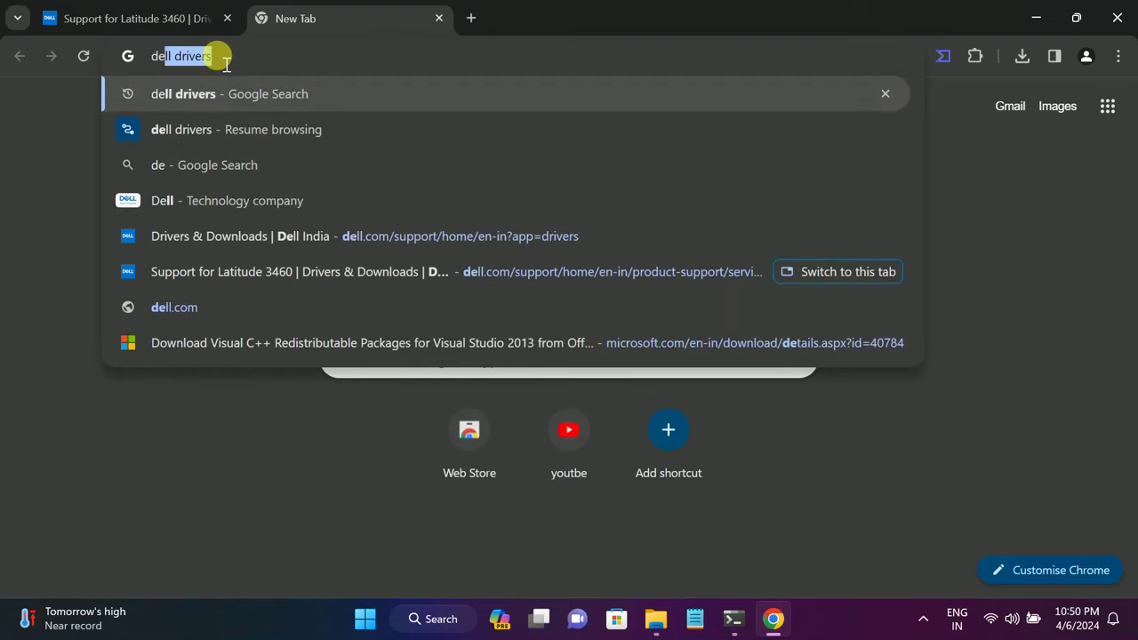
type("ll hard")
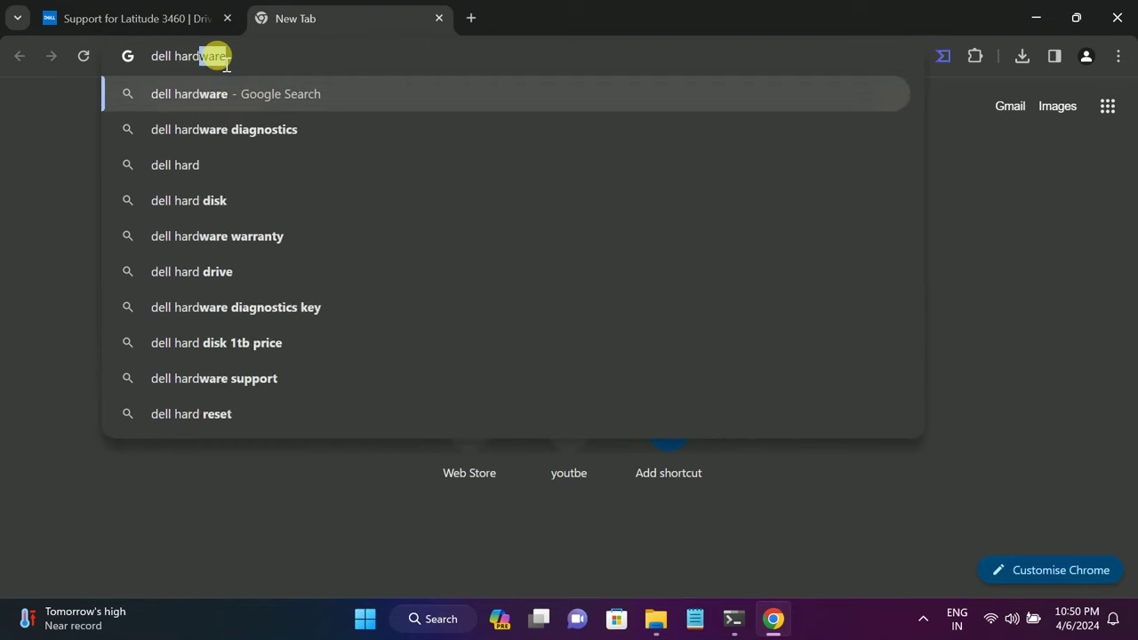
type("ware di")
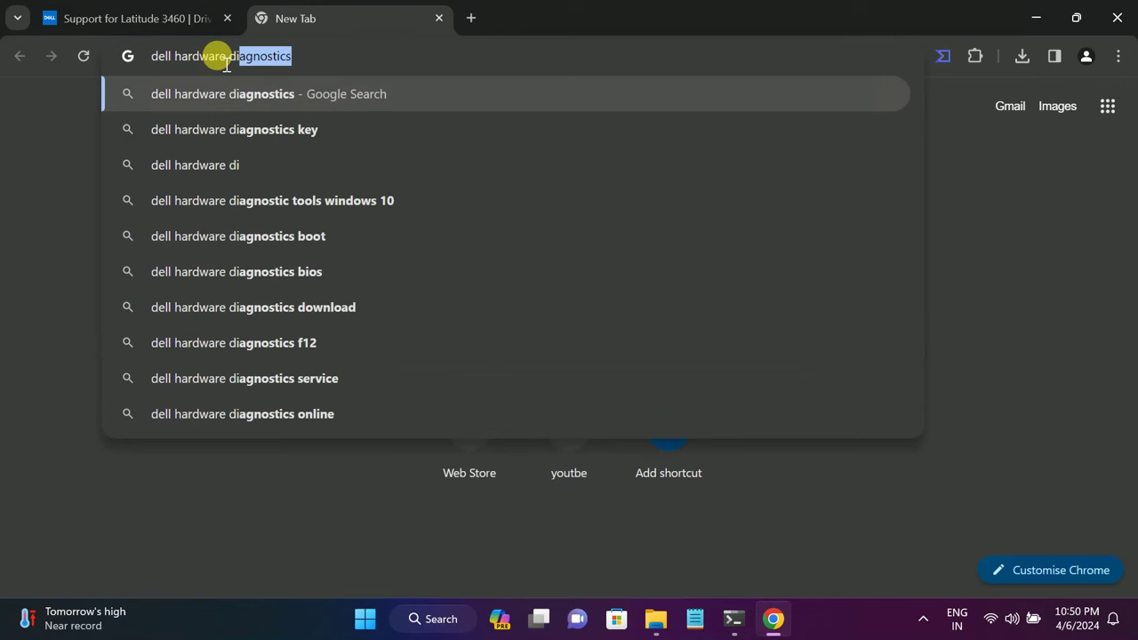
key("Right")
type("t")
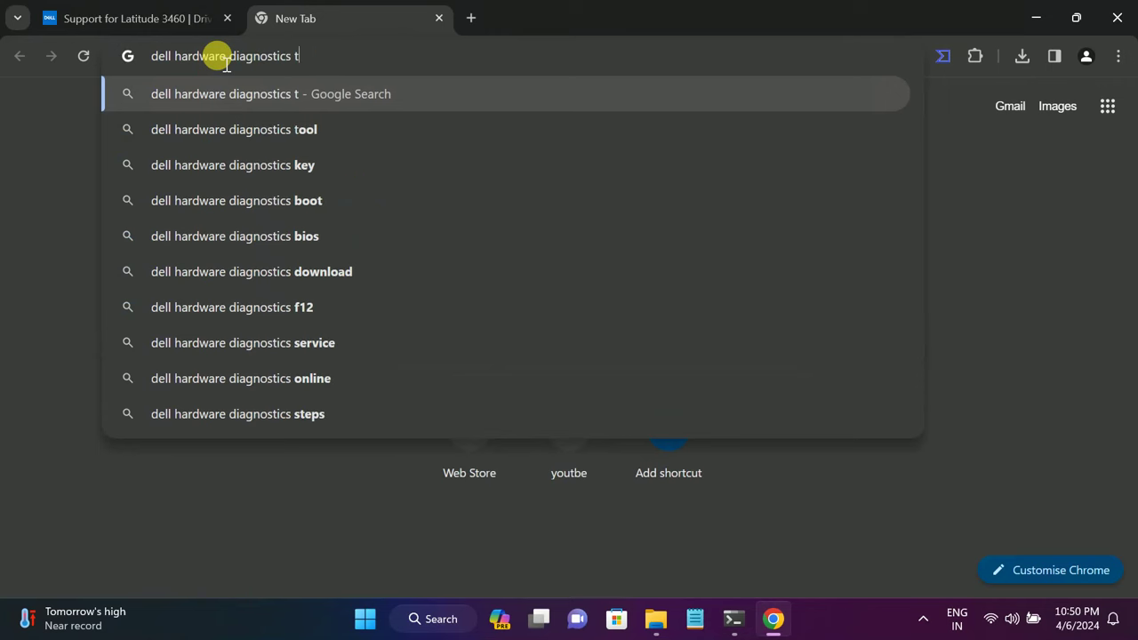
type("ool")
key("Return")
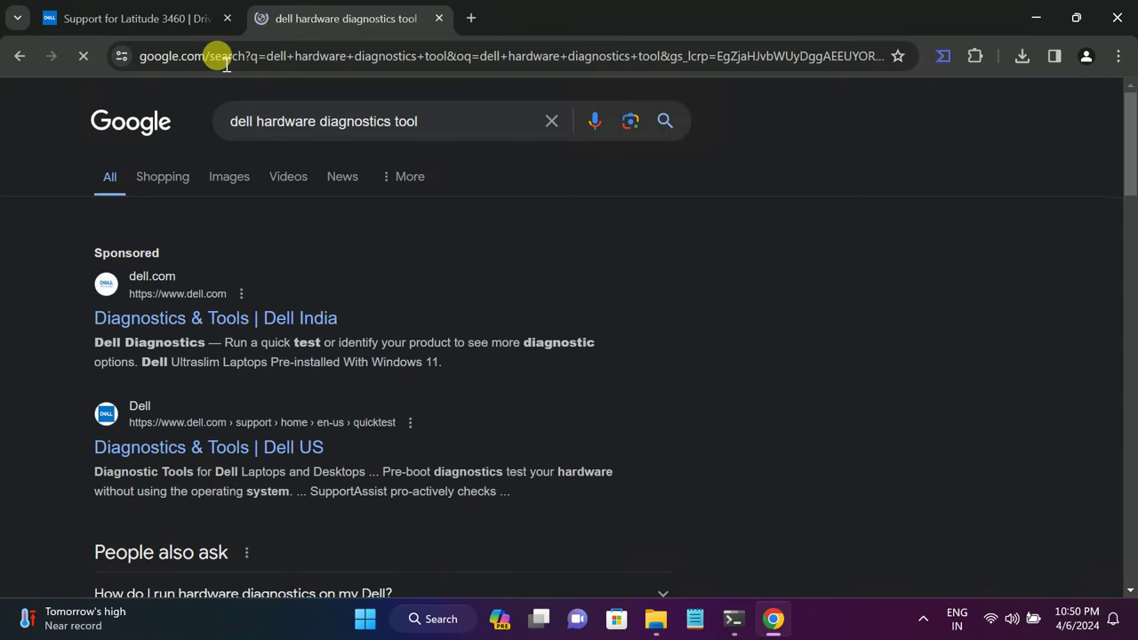
Change the query to 'hp hardware diagnostics tool' and run that search.
left_click_drag(414, 119, 217, 133)
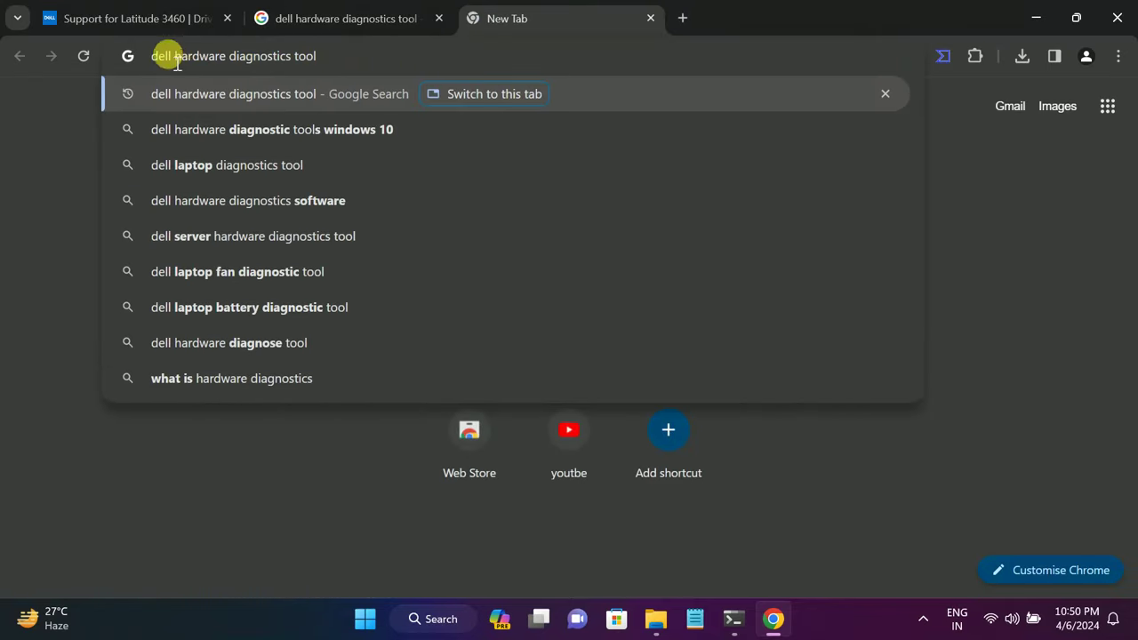
left_click_drag(172, 59, 96, 60)
key("BackSpace")
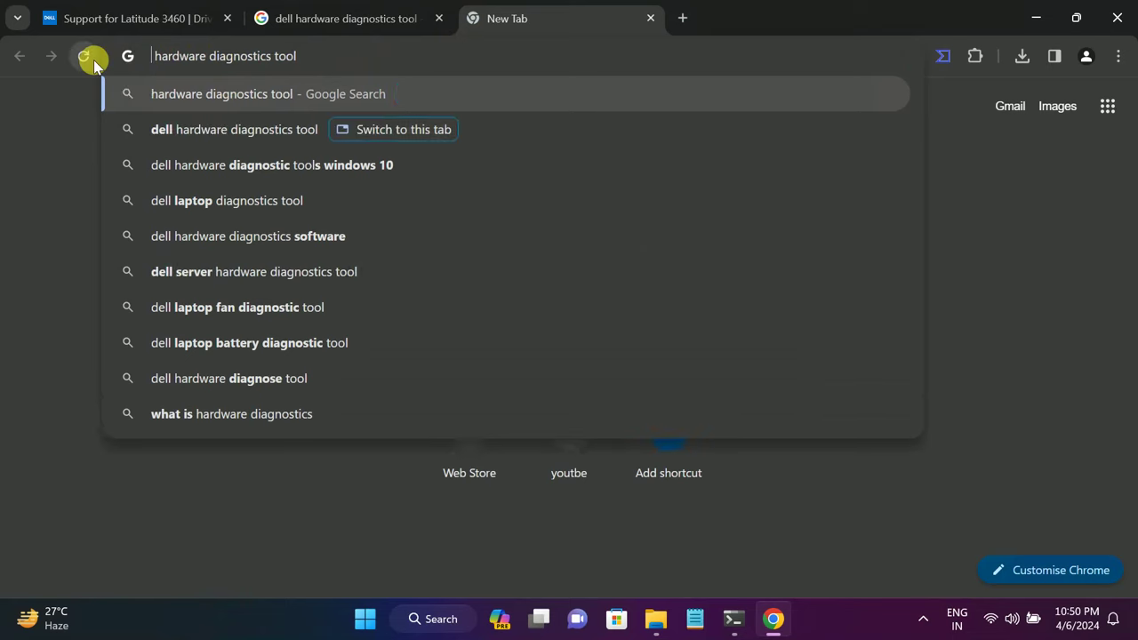
type("hp")
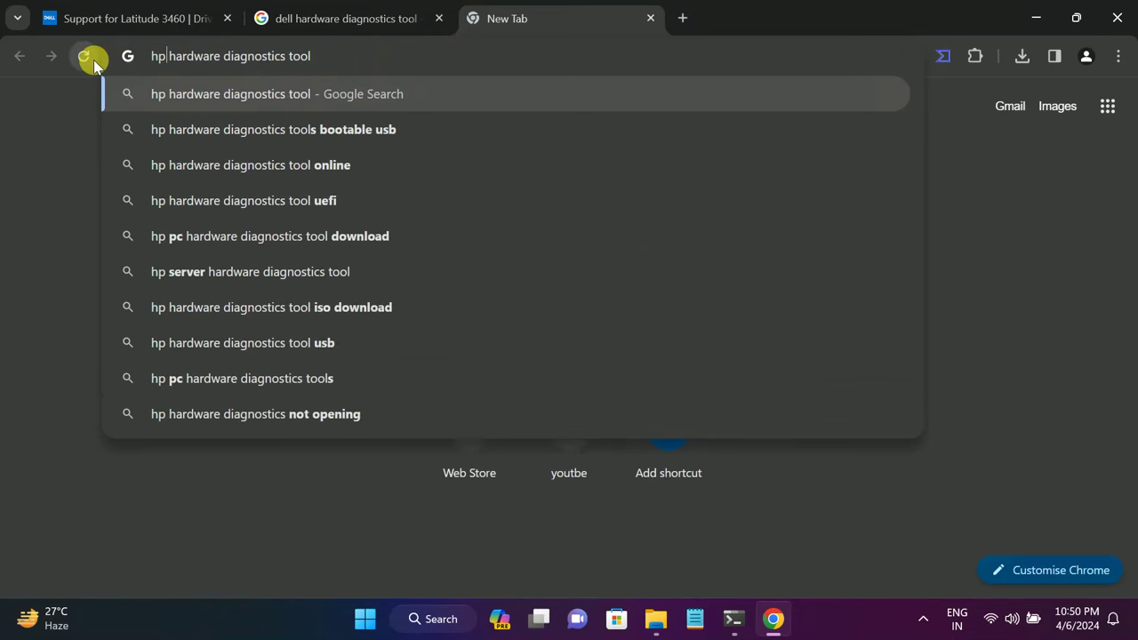
key("Return")
Open HP PC Hardware Diagnostics and expand the Diagnose PC Hardware Issues in Windows section.
left_click(171, 306)
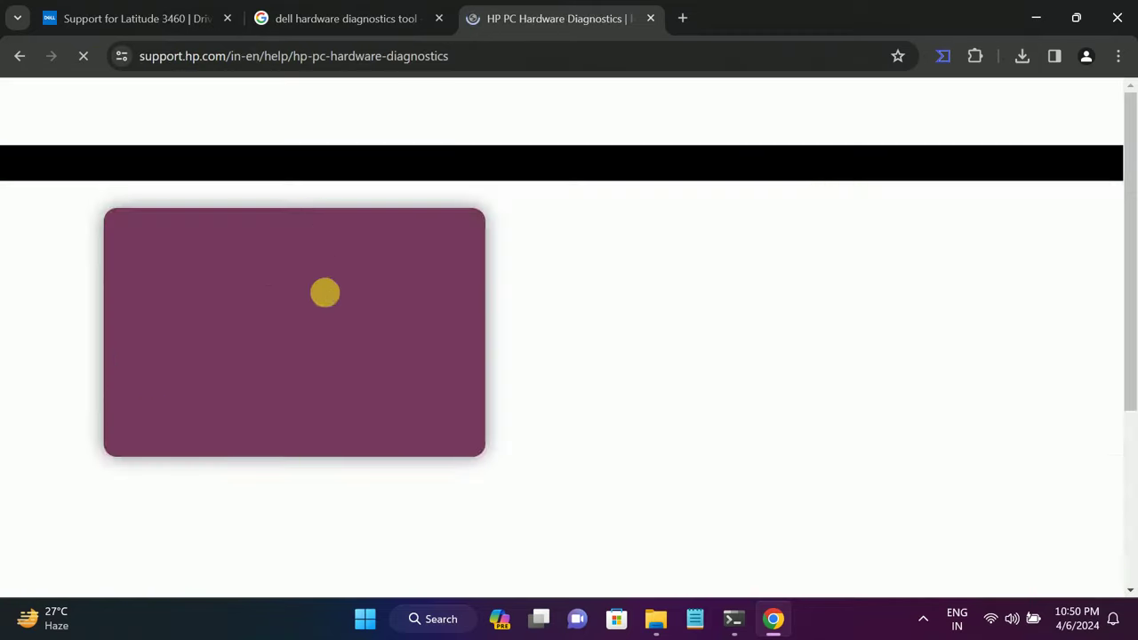
scroll(294, 223, "down", 5)
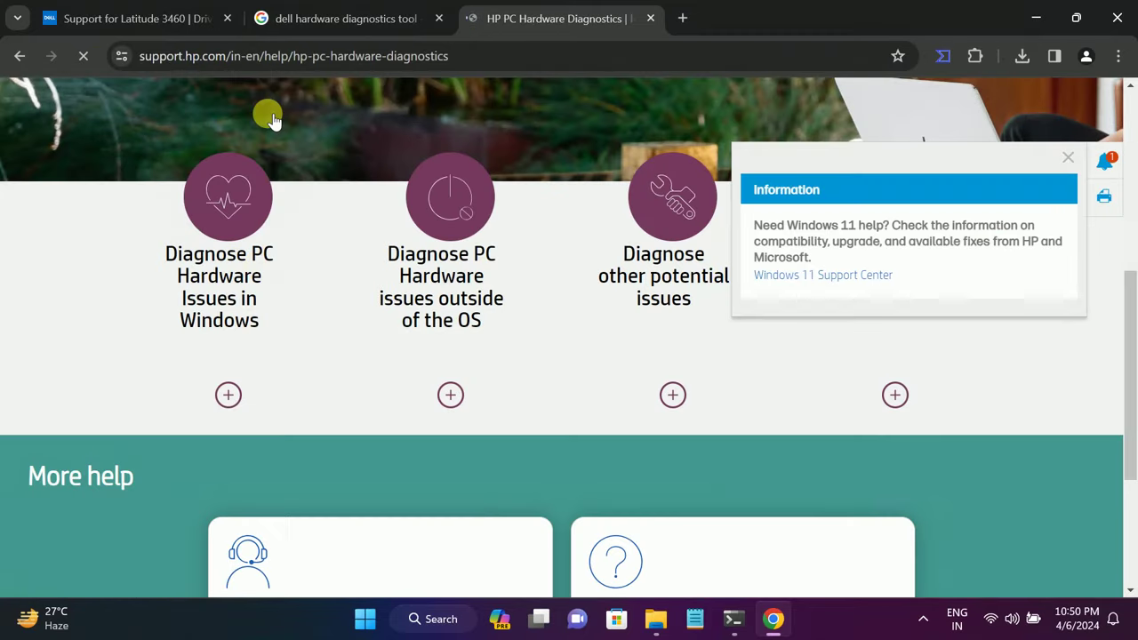
left_click(226, 326)
scroll(242, 254, "down", 1)
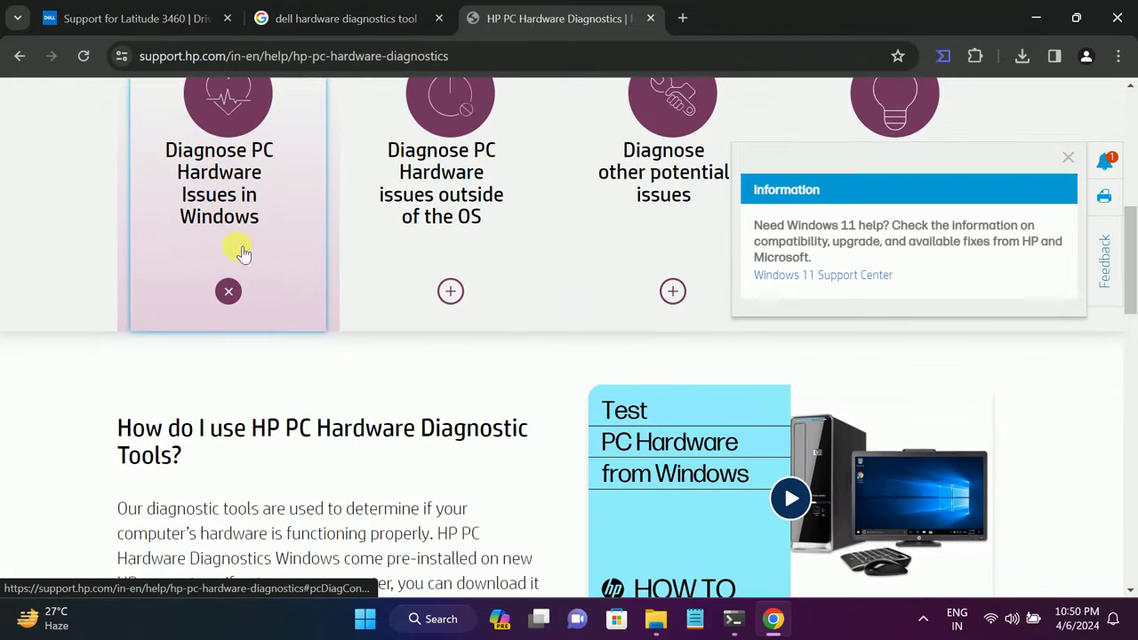
Open the Diagnostics & Tools | Dell India result and start Dell's quick hardware test.
left_click(333, 18)
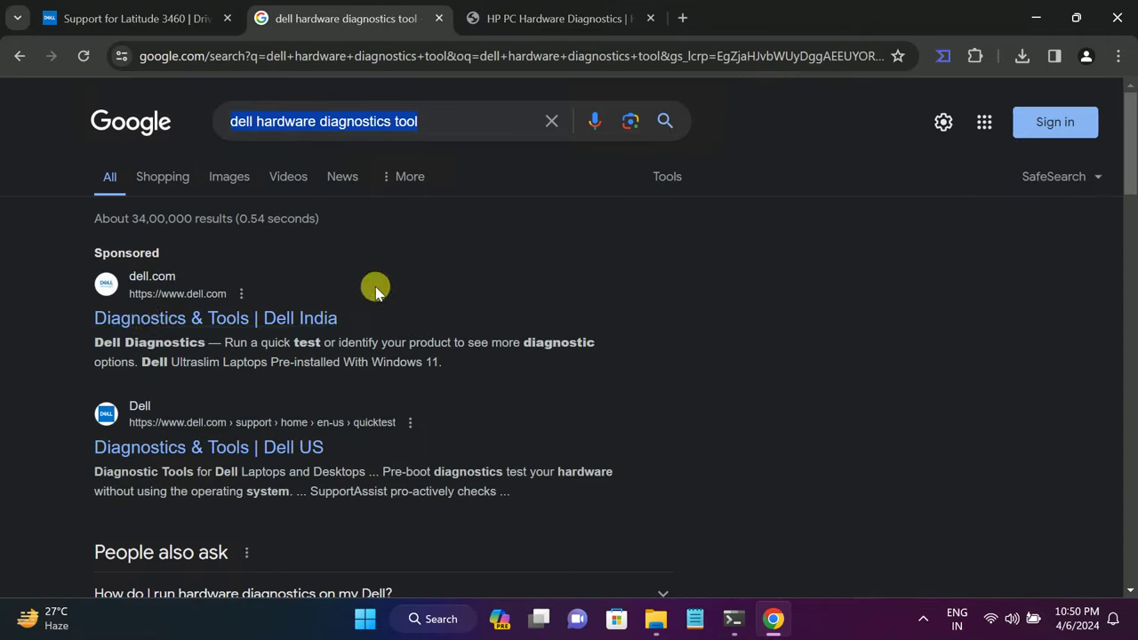
left_click(150, 319)
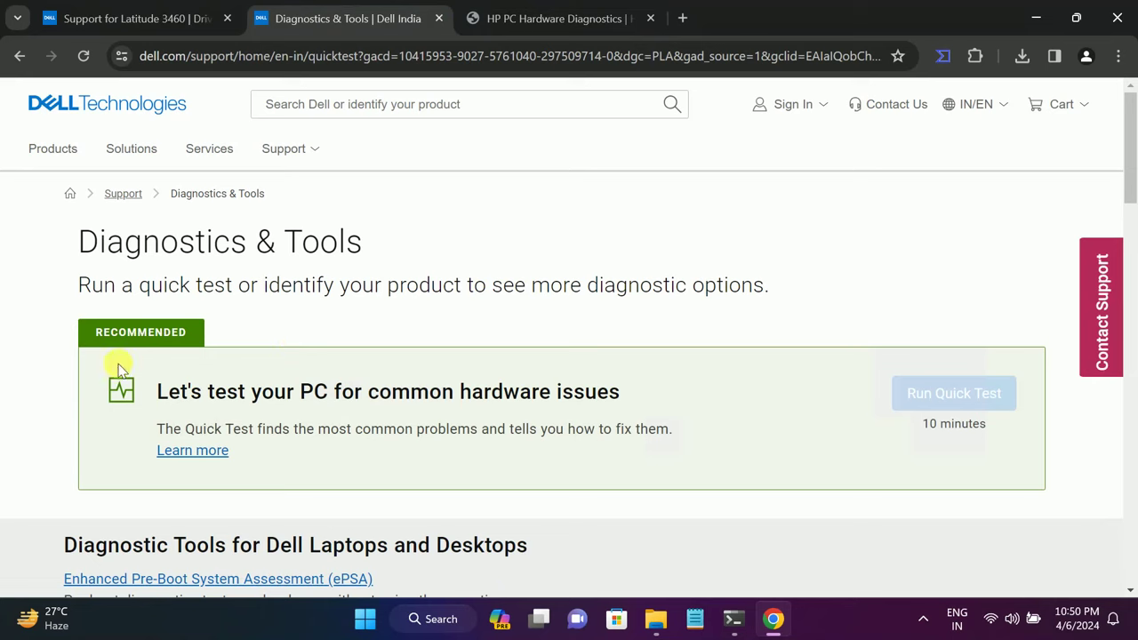
left_click(965, 398)
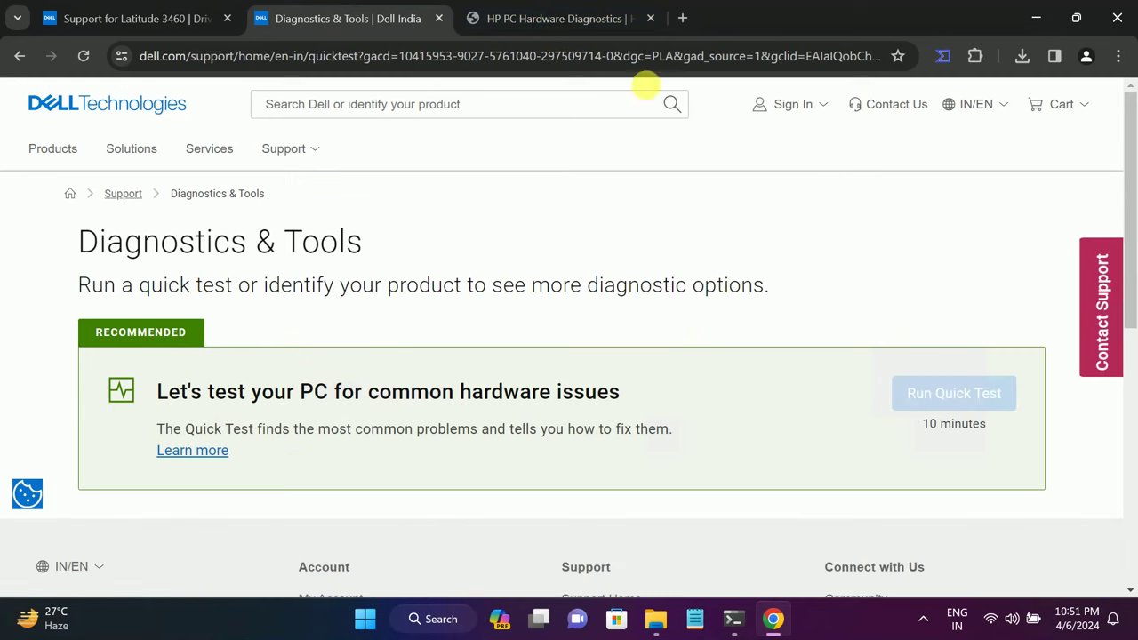
key("ctrl+t")
Search Google for 'lenovo dianotic tool' and browse the Lenovo Diagnostic Solutions page.
type("lenovo ")
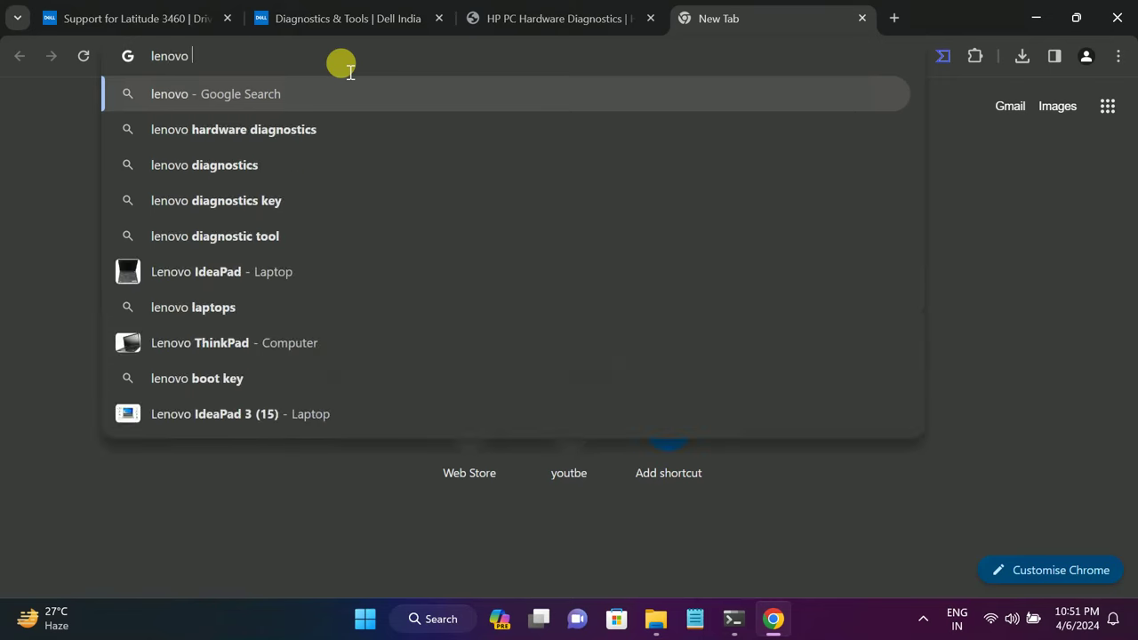
type("dian")
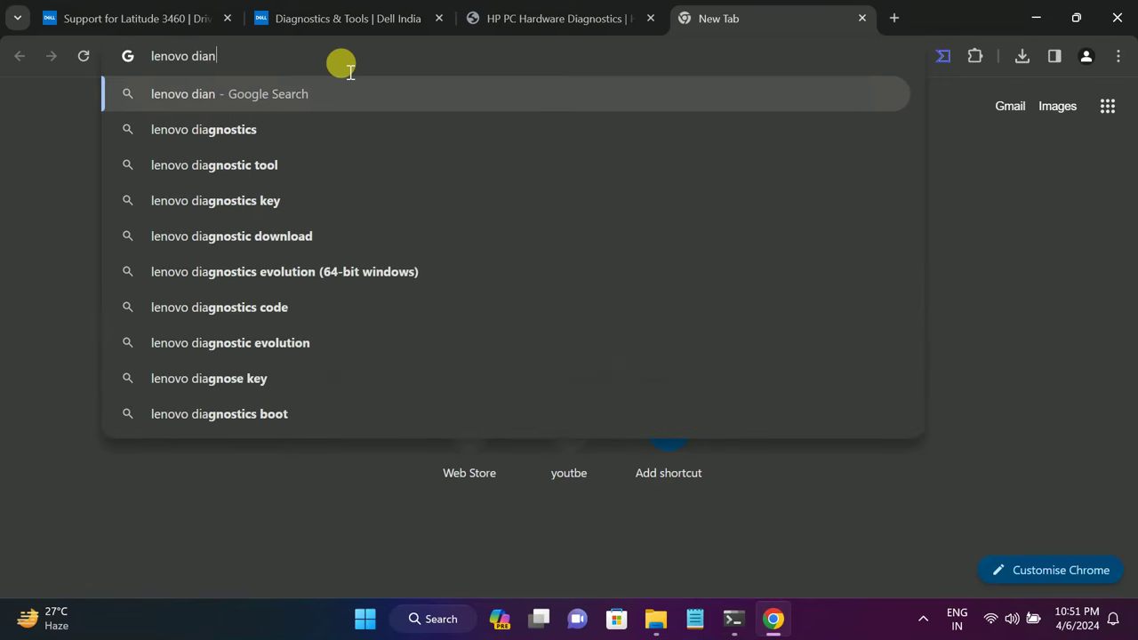
type("otic tool")
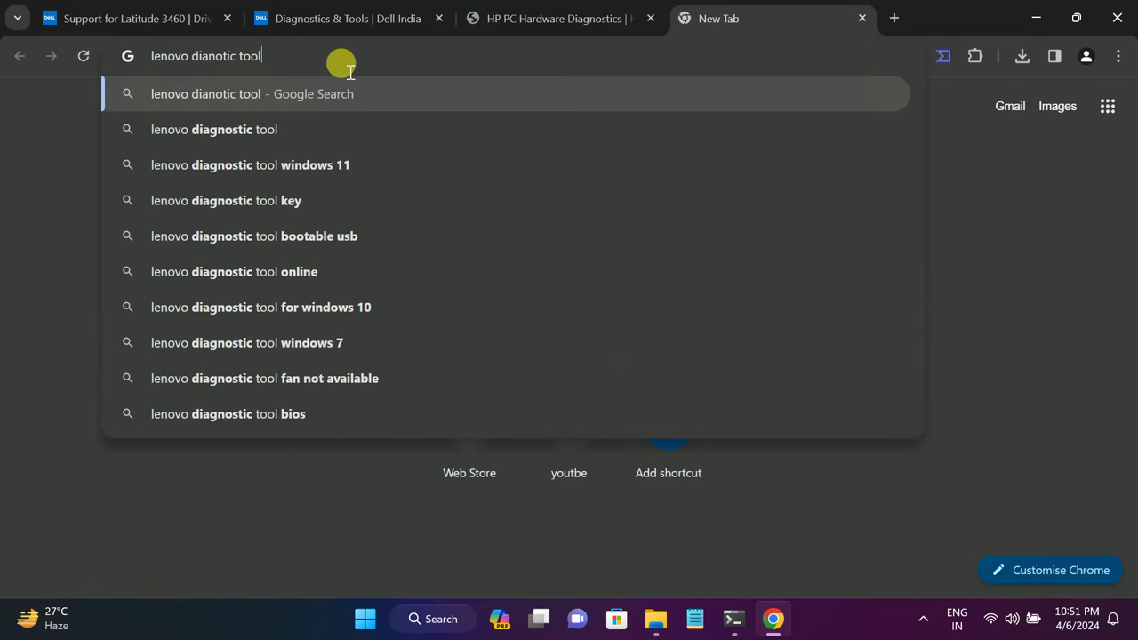
key("Return")
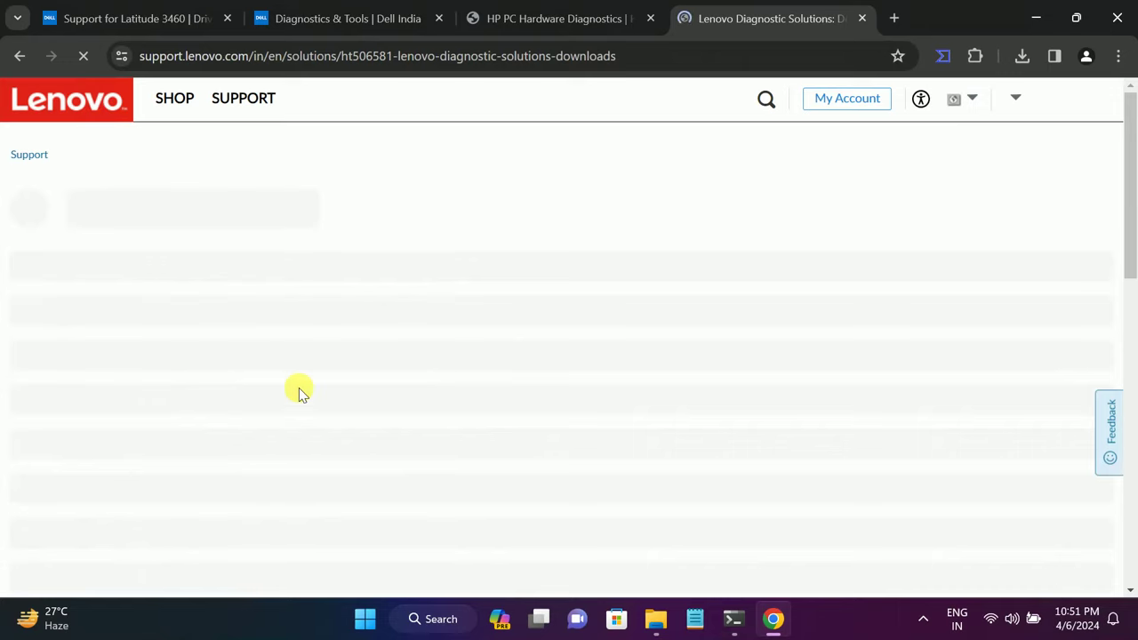
scroll(302, 389, "down", 4)
scroll(305, 388, "down", 1)
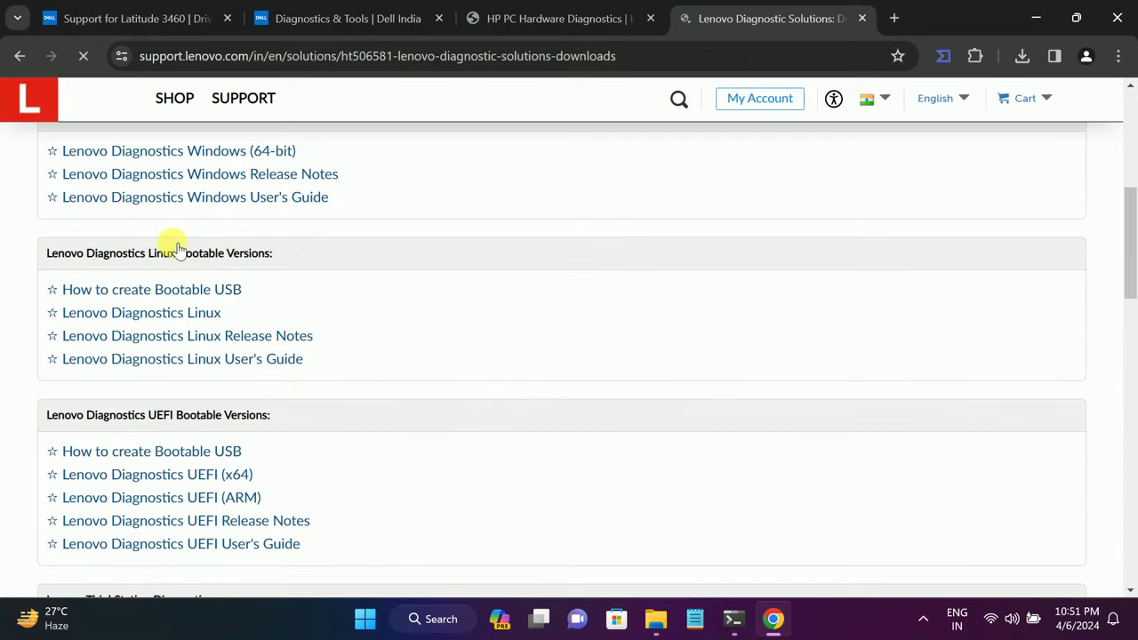
scroll(222, 233, "up", 1)
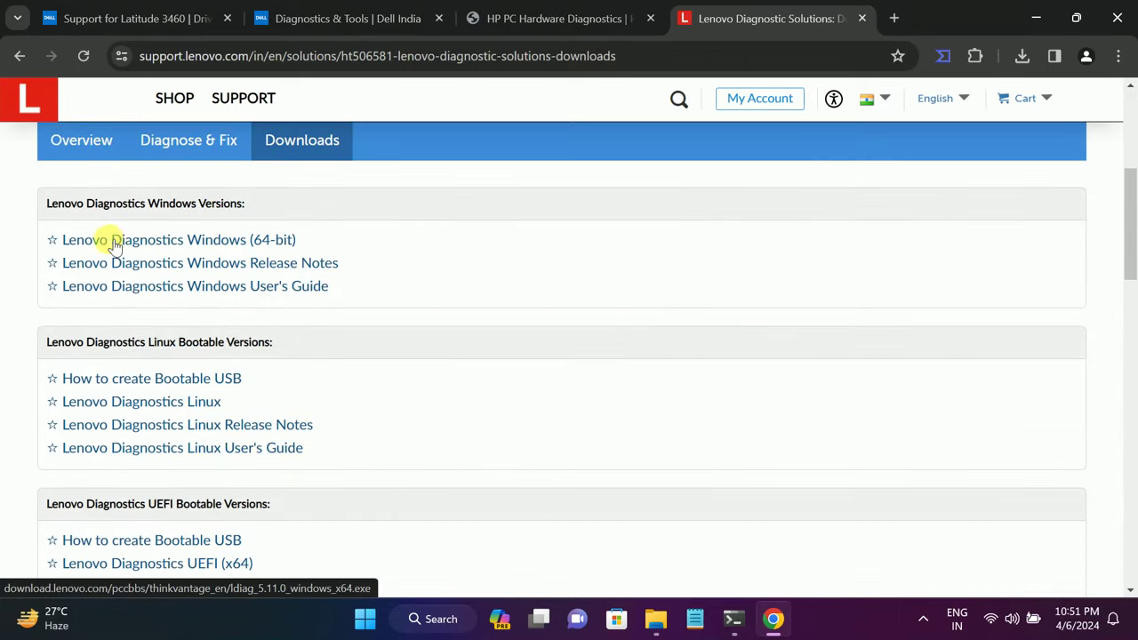
Download Lenovo Diagnostics for Windows 64-bit (ldiag_5.11.0_windows_x64.exe) and check its progress.
left_click(191, 242)
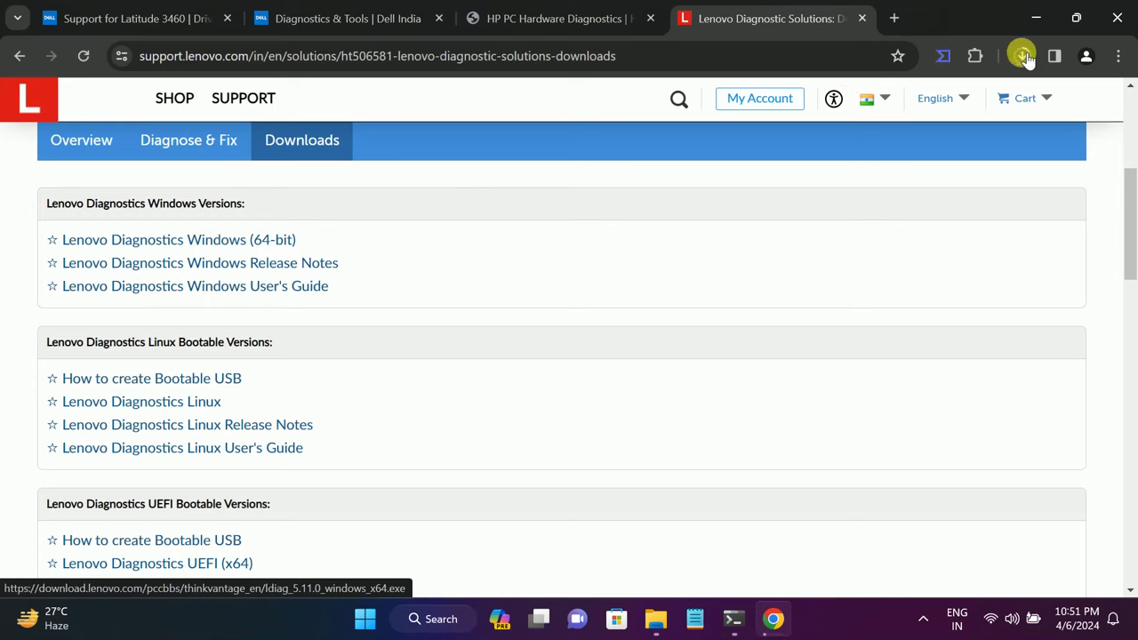
left_click(1022, 57)
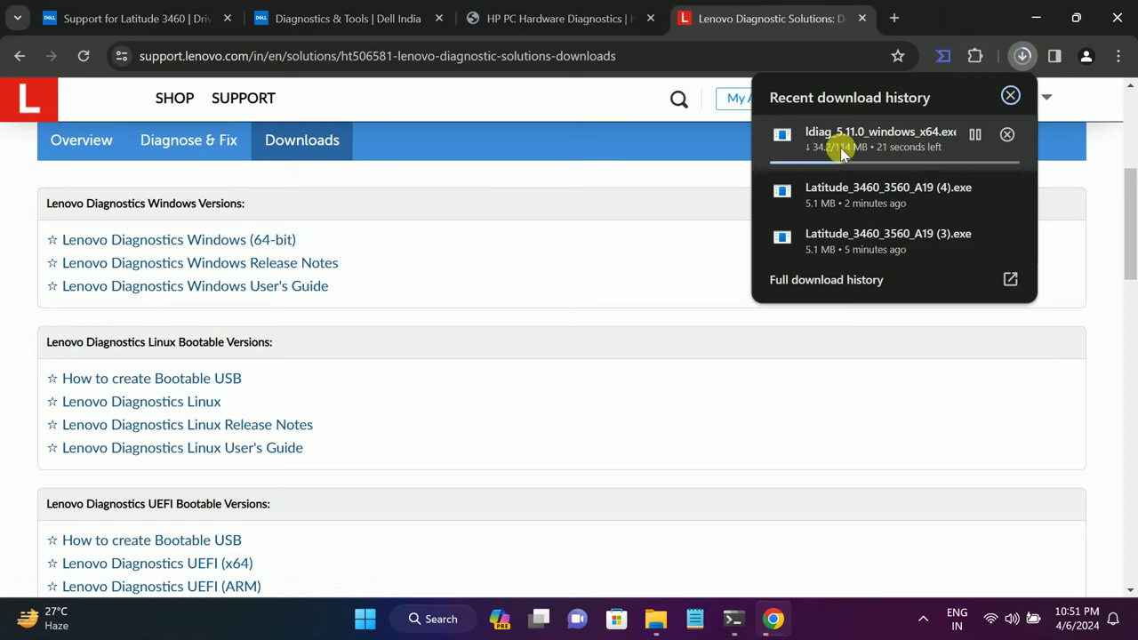
left_click(327, 356)
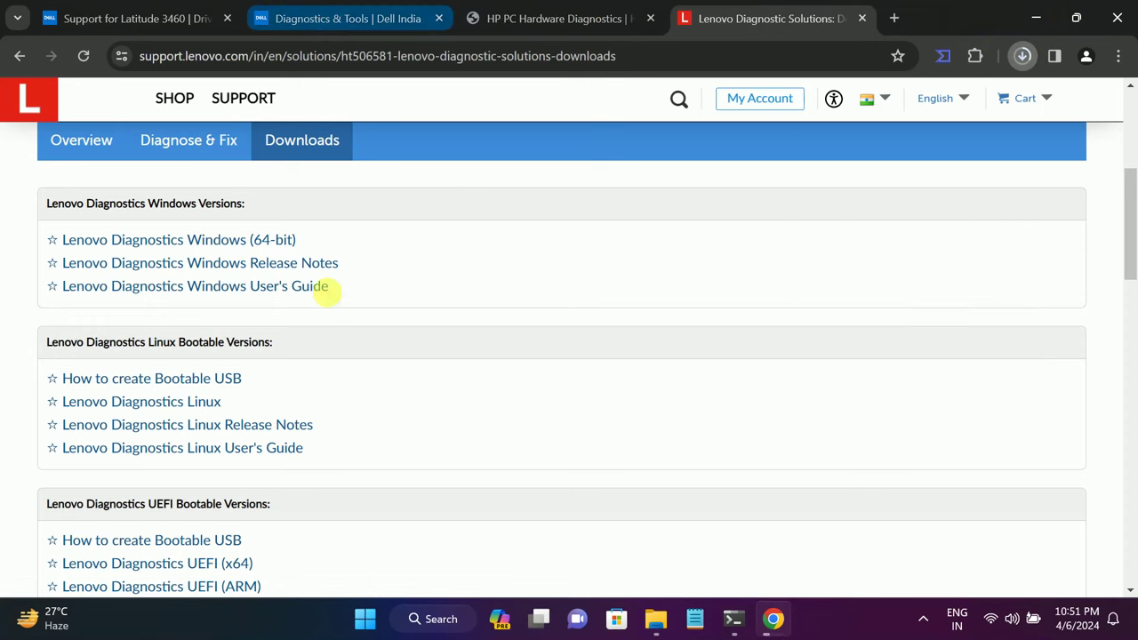
left_click(330, 17)
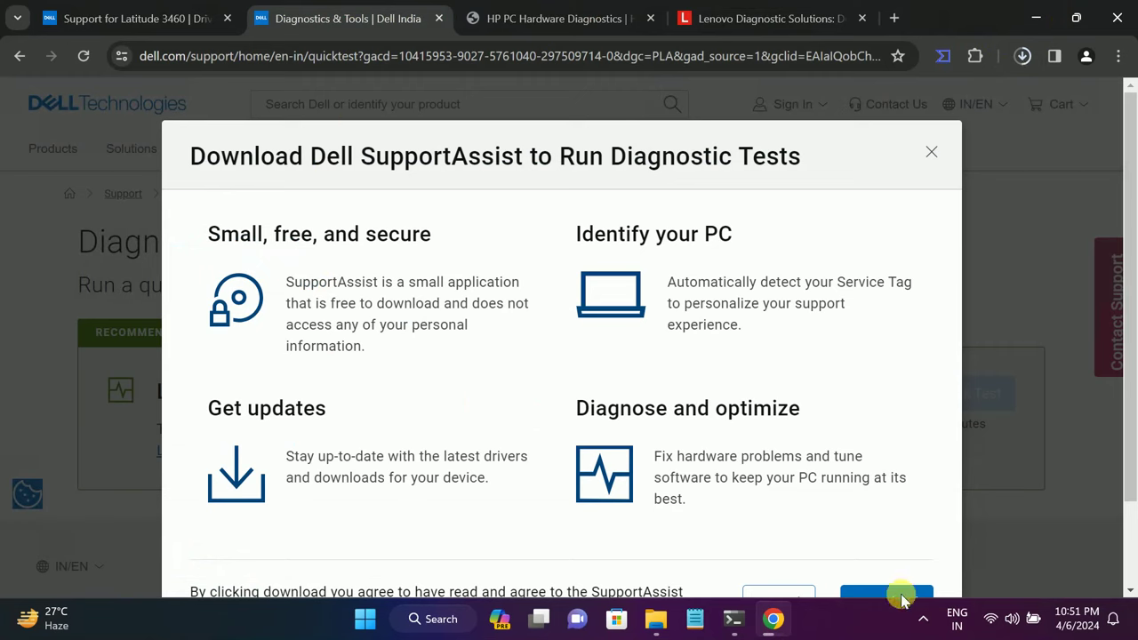
Download SupportAssistLauncher from Dell's page, run it, and approve the UAC prompt.
scroll(1058, 106, "down", 2)
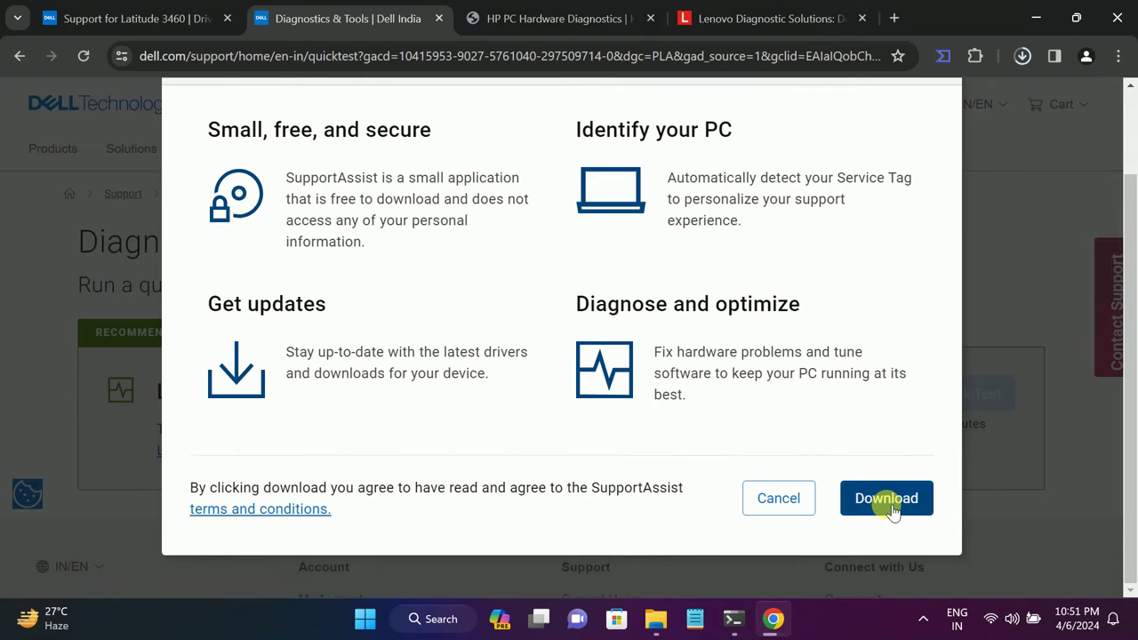
left_click(841, 489)
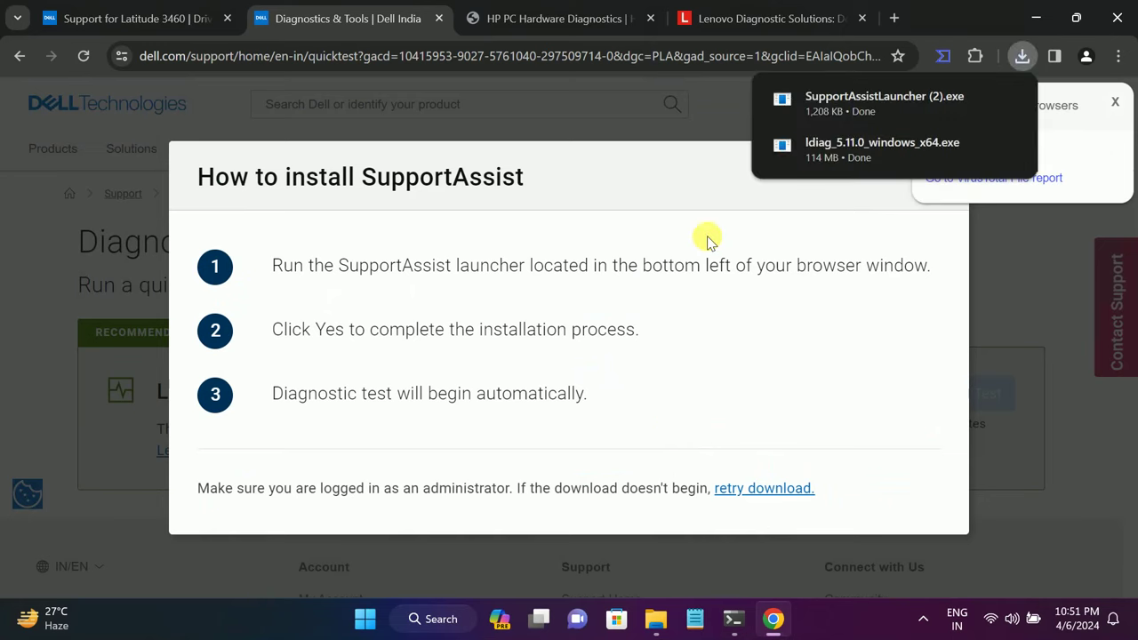
mouse_move(818, 101)
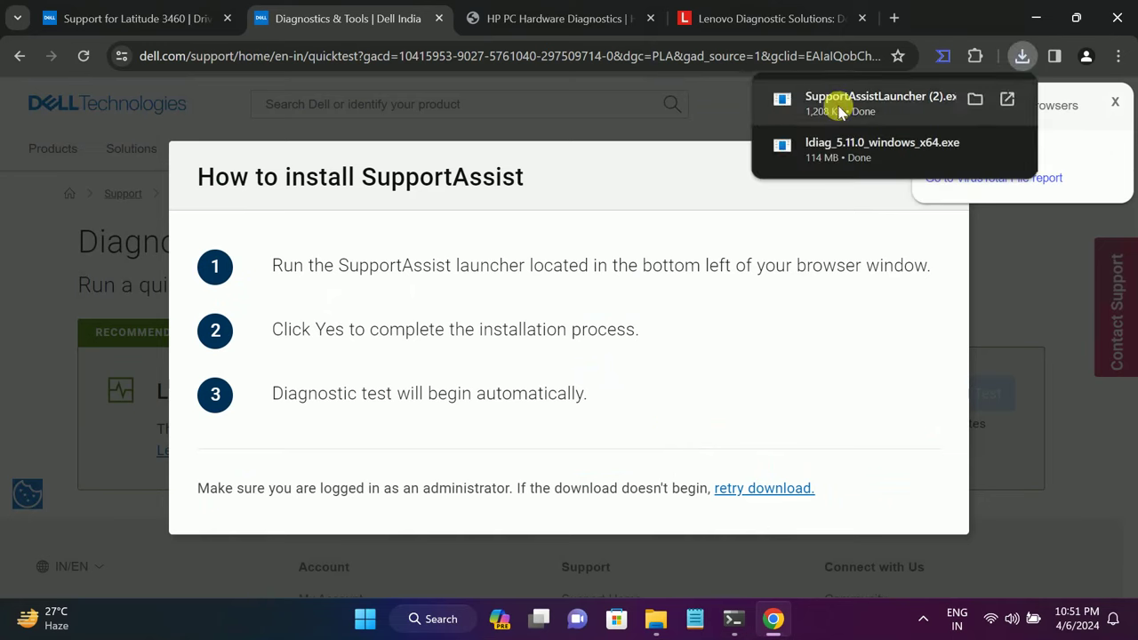
left_click(1008, 101)
left_click(450, 470)
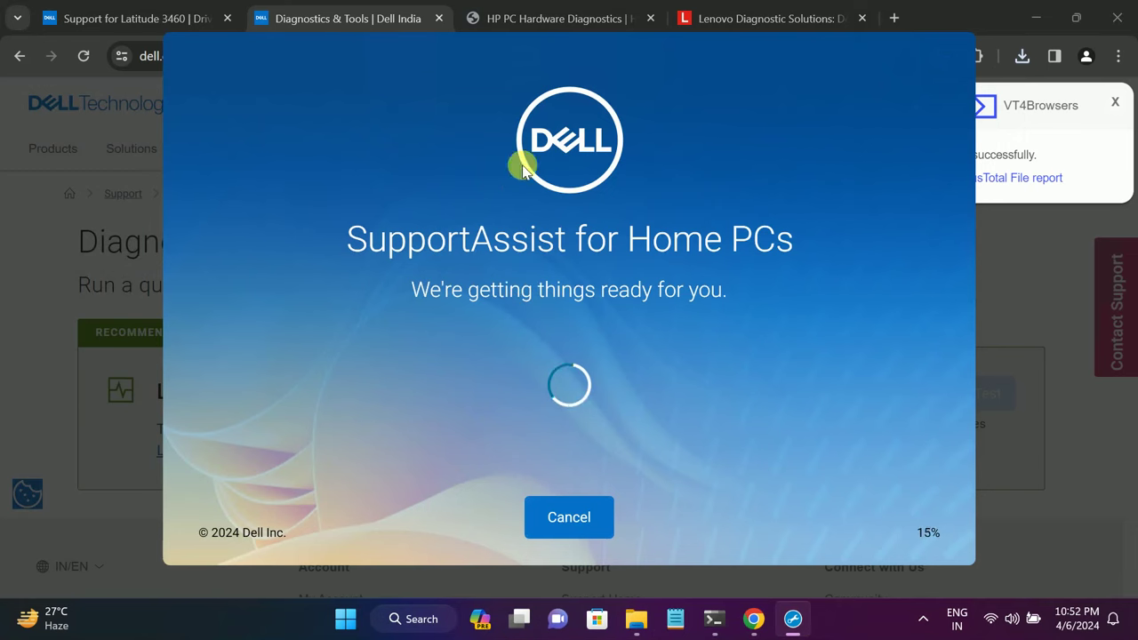
Look over the HP and Lenovo diagnostics tabs, then close both.
left_click(545, 17)
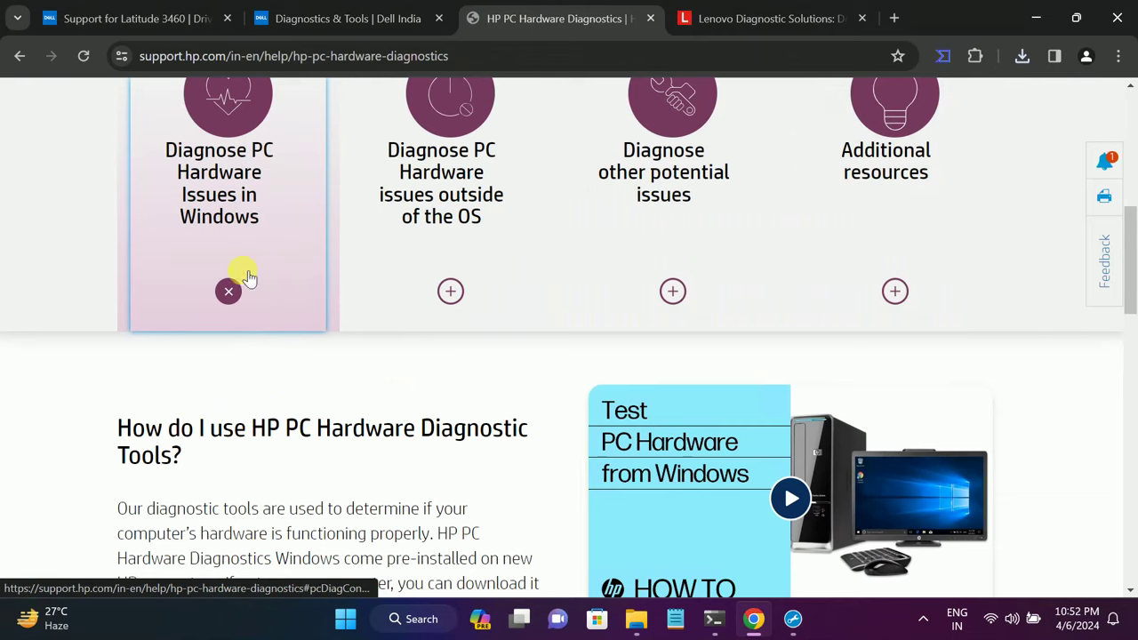
scroll(284, 287, "up", 3)
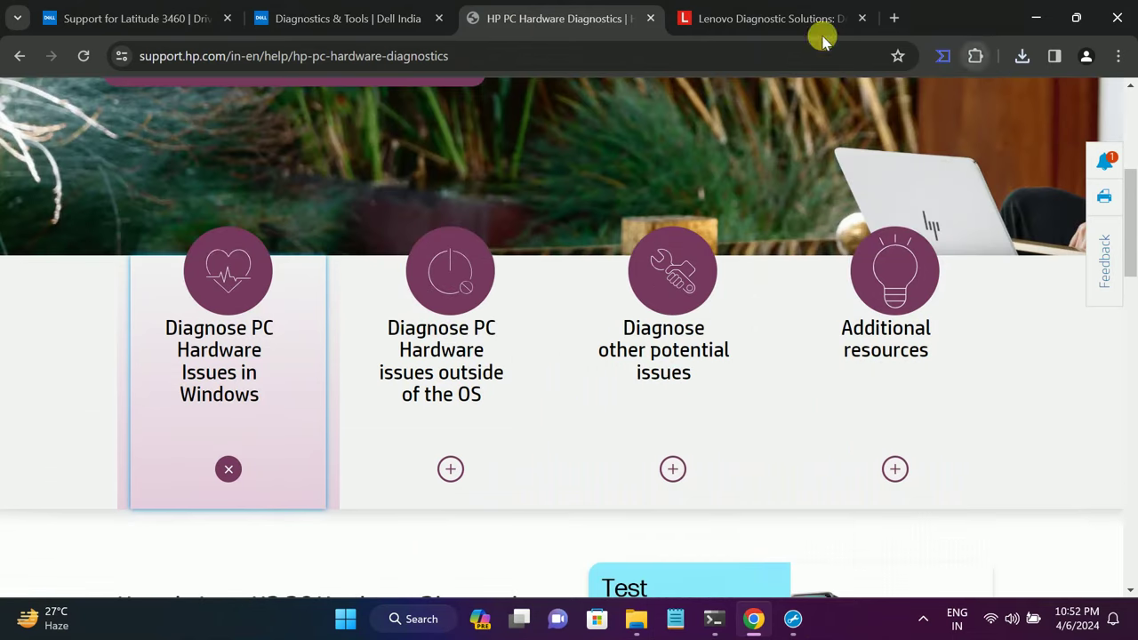
left_click(756, 22)
left_click(534, 27)
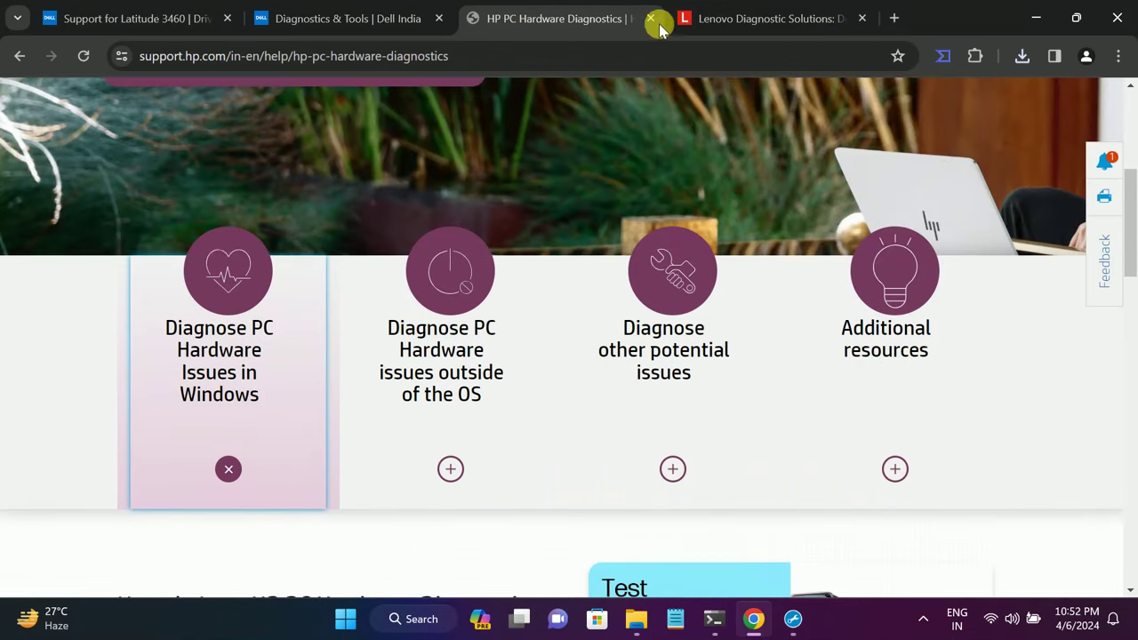
double_click(652, 19)
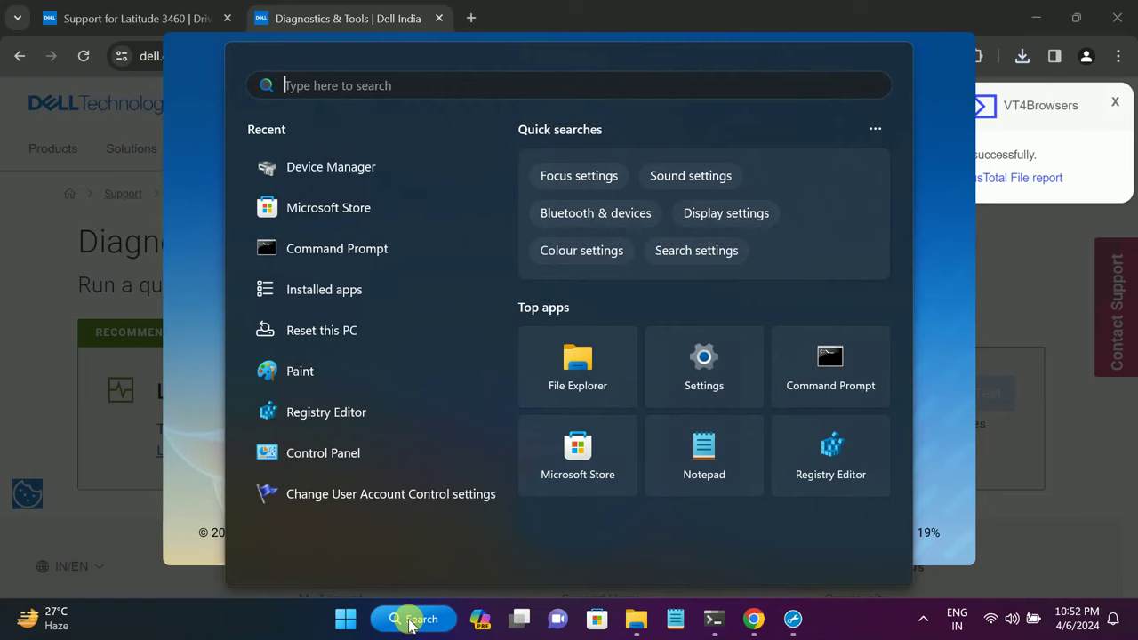
Open Control Panel and switch View by to Category, then back to Large icons.
type("ont")
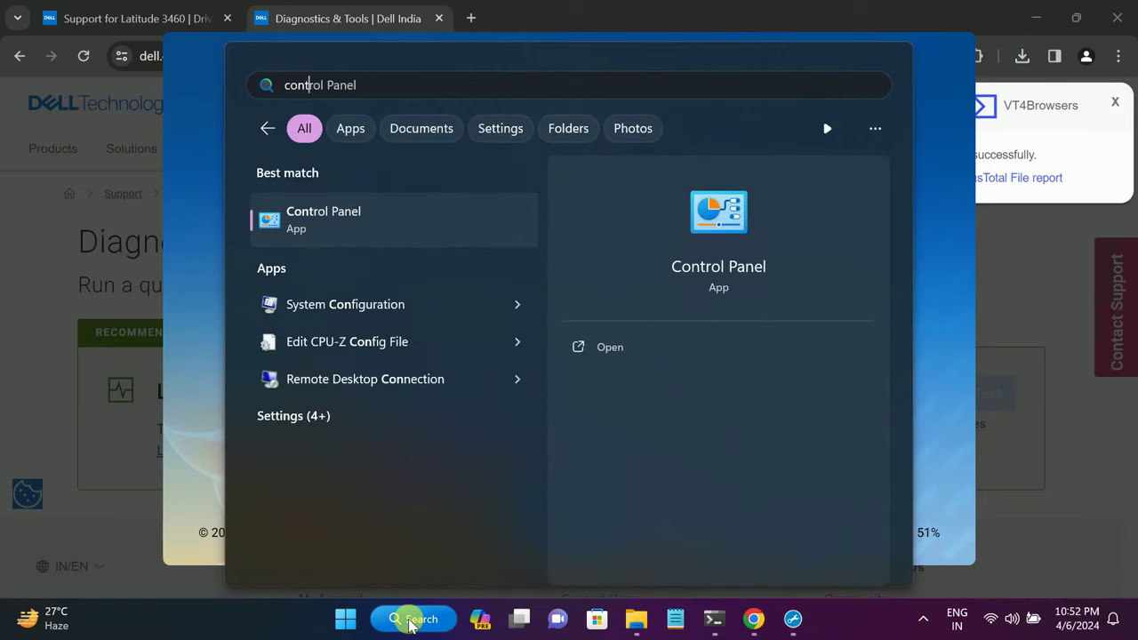
type("r")
left_click(411, 625)
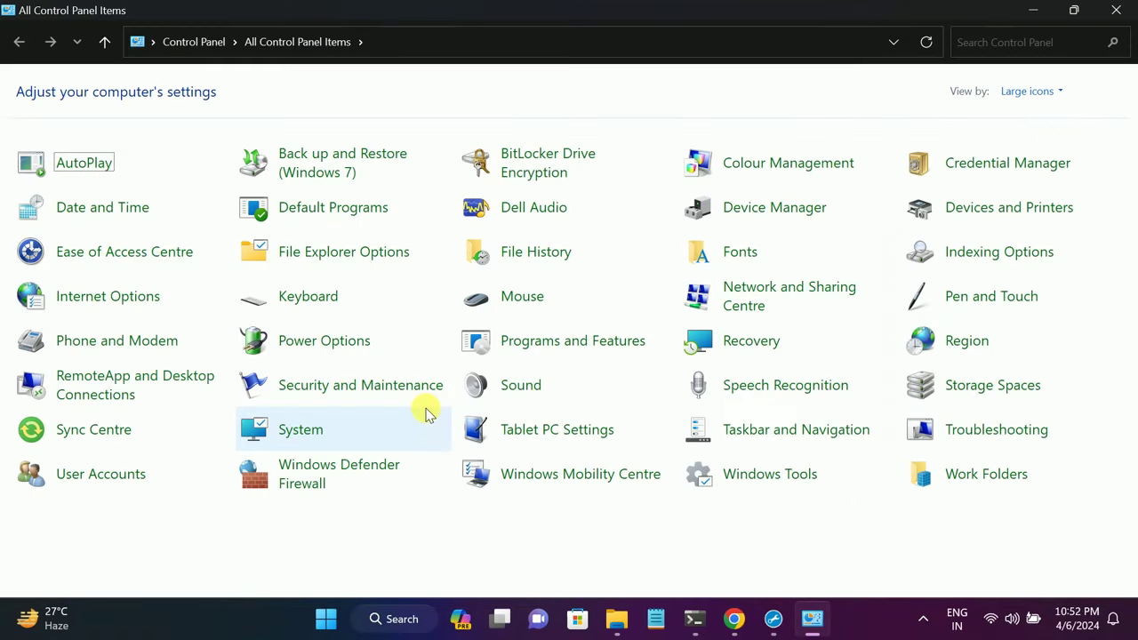
left_click(1034, 89)
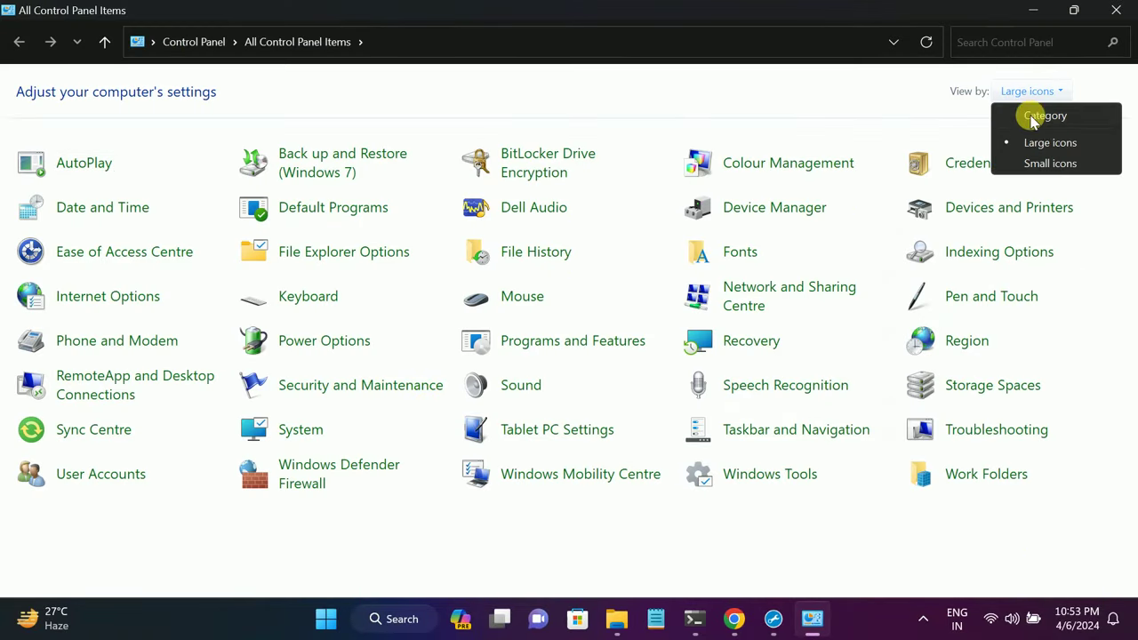
left_click(1038, 116)
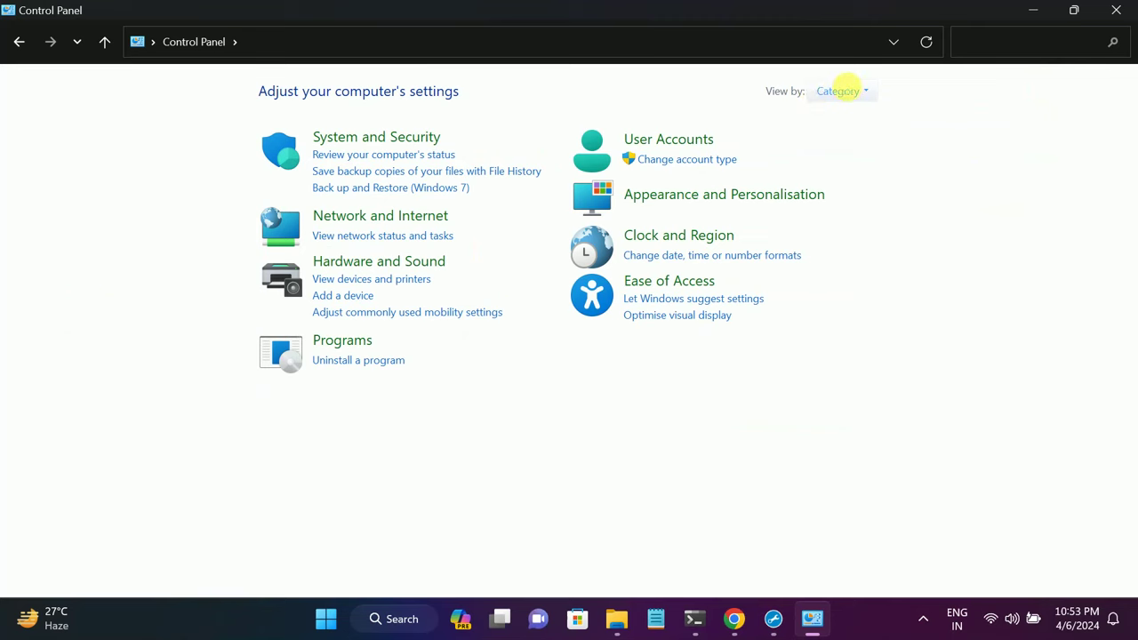
left_click(840, 91)
left_click(885, 142)
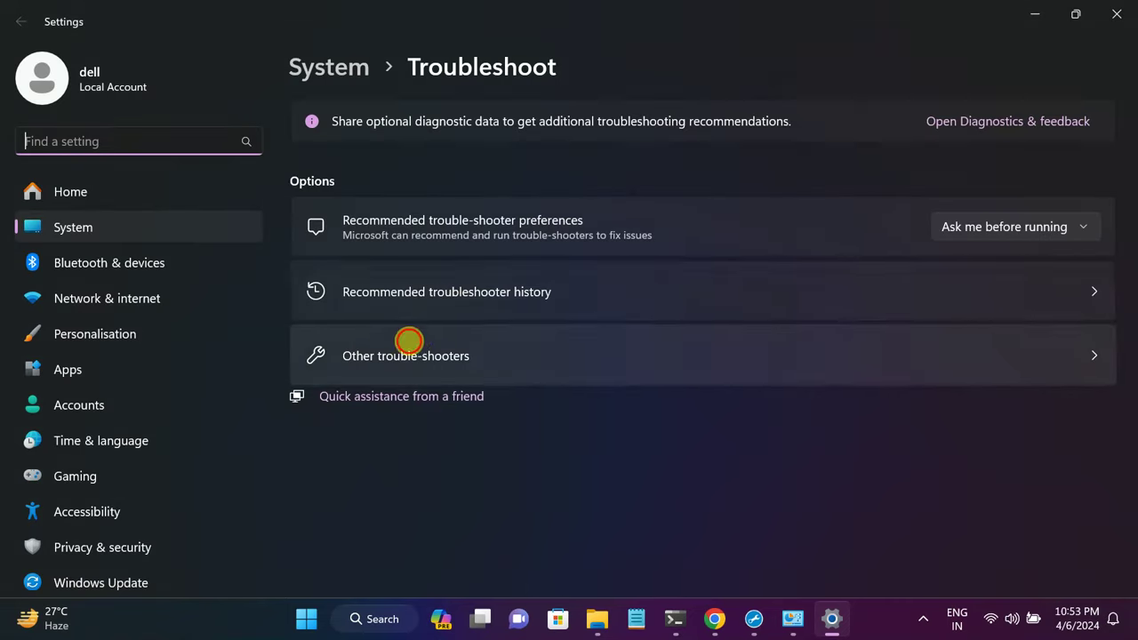
Scroll through the Other trouble-shooters list, then close Settings and Control Panel.
left_click(400, 356)
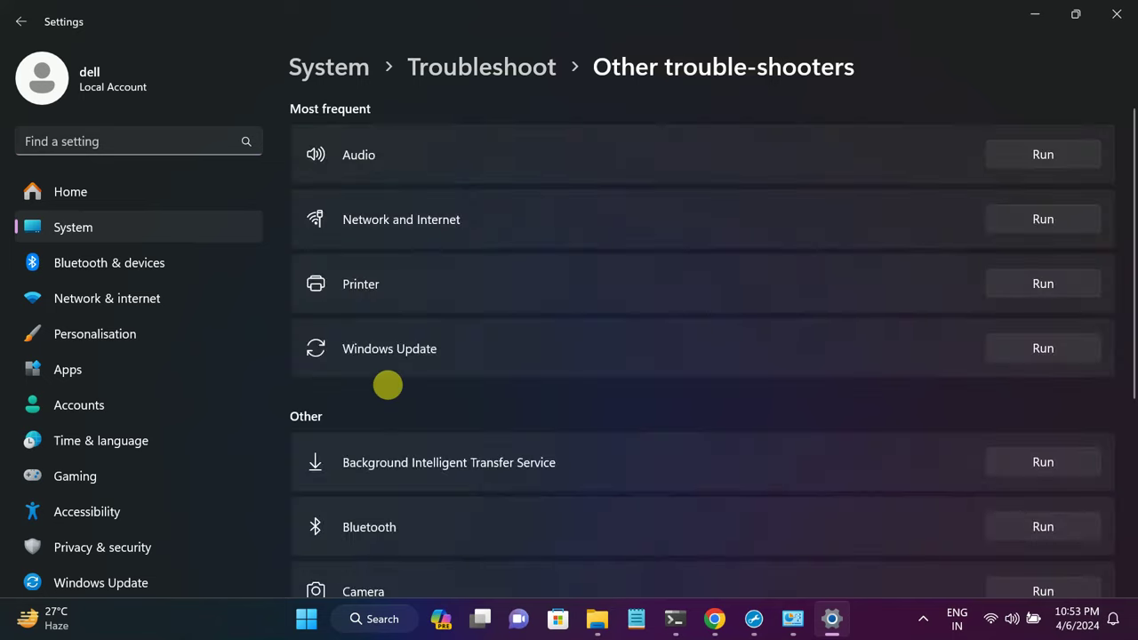
scroll(449, 326, "down", 3)
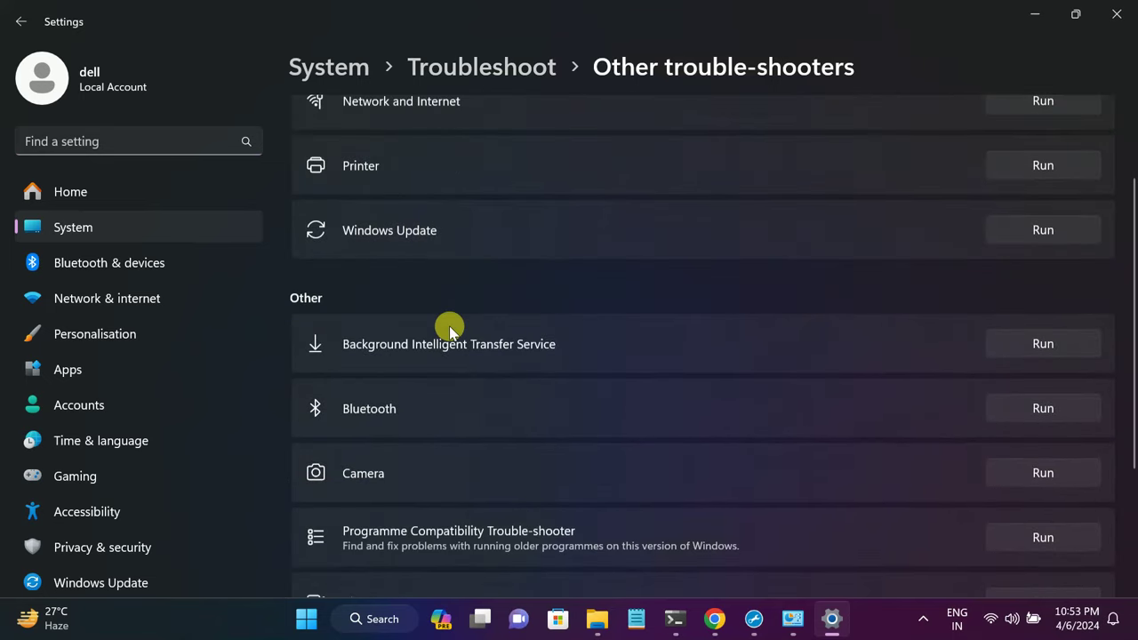
scroll(449, 325, "down", 1)
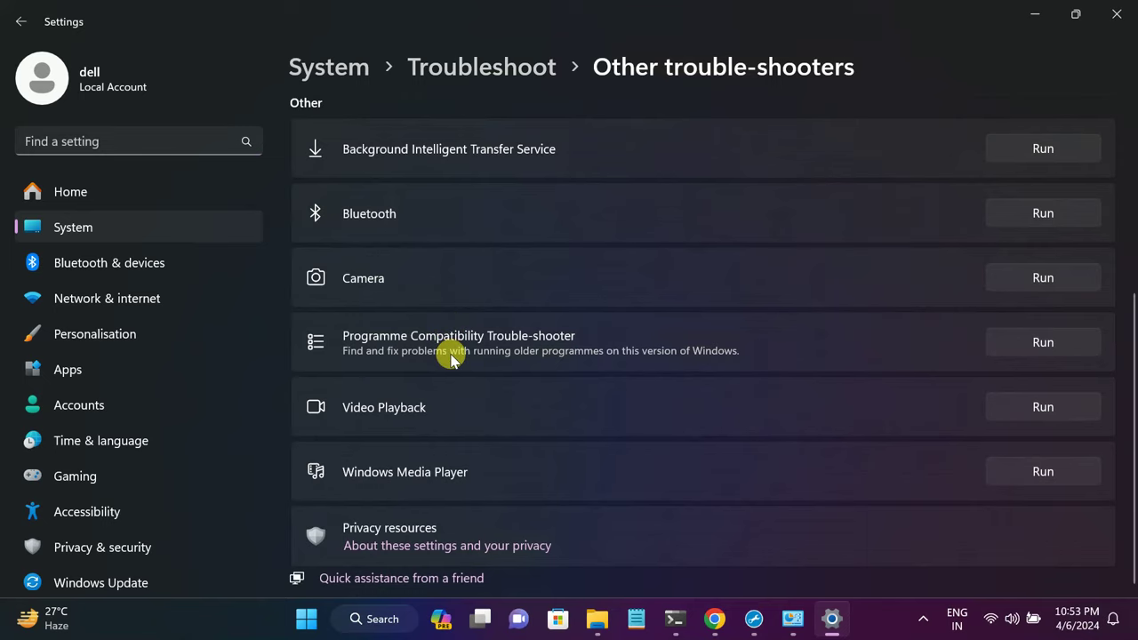
scroll(451, 356, "up", 3)
scroll(455, 364, "up", 1)
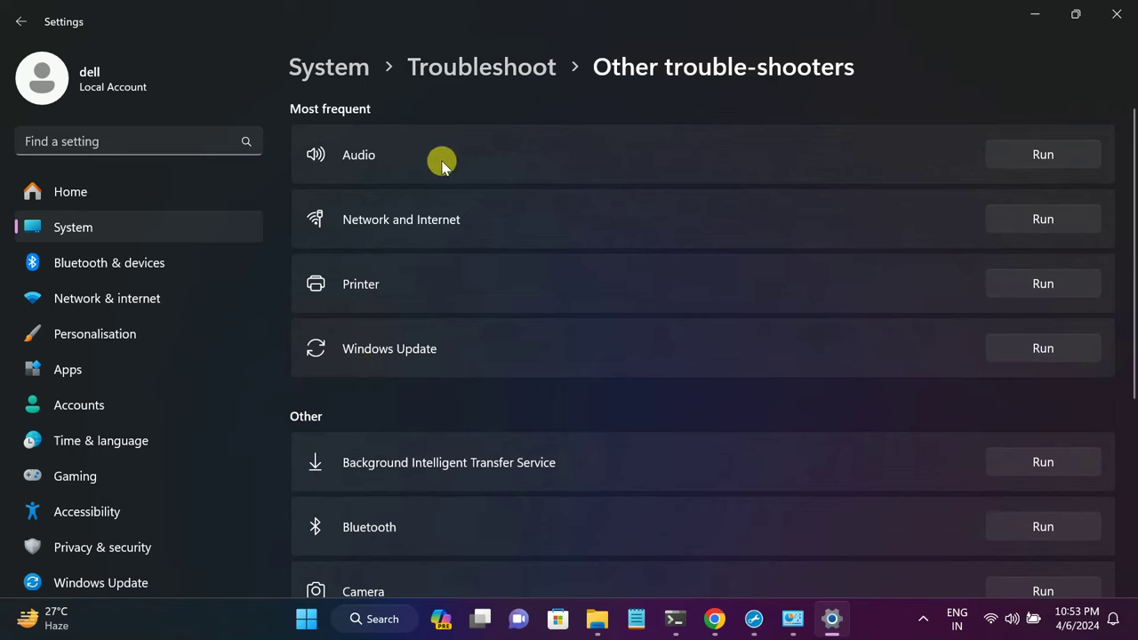
scroll(443, 313, "down", 2)
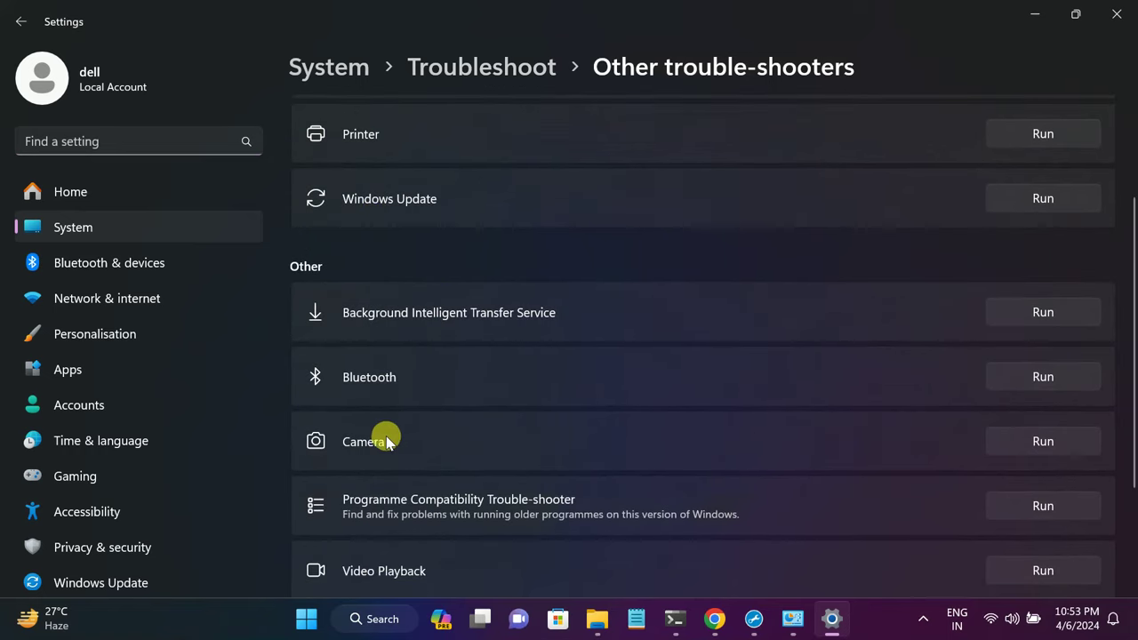
scroll(390, 436, "down", 2)
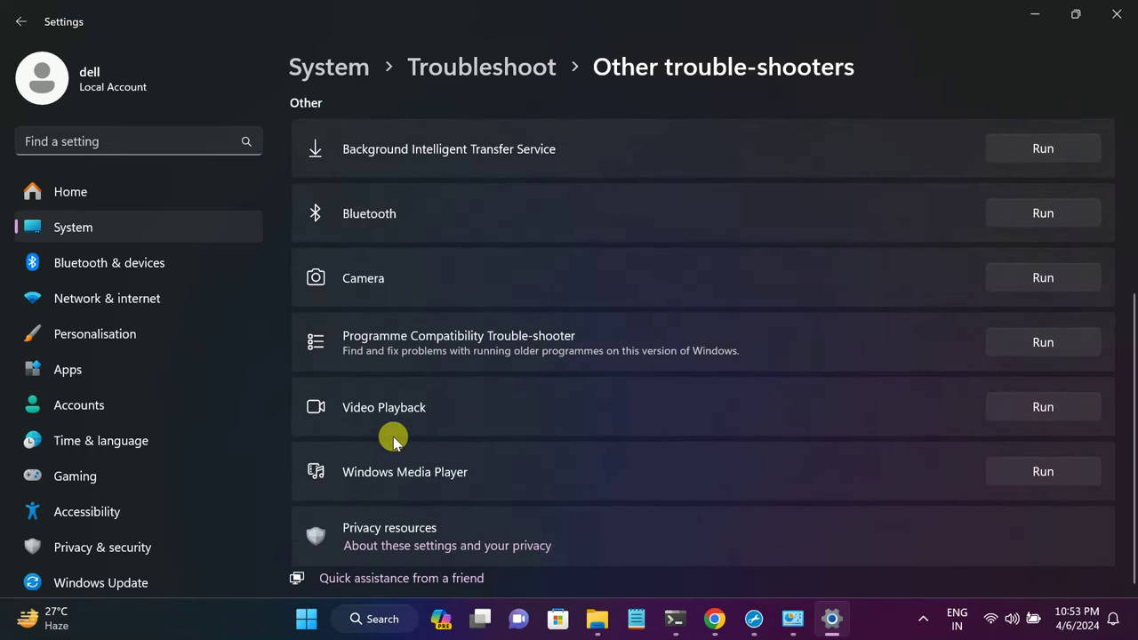
scroll(536, 249, "up", 4)
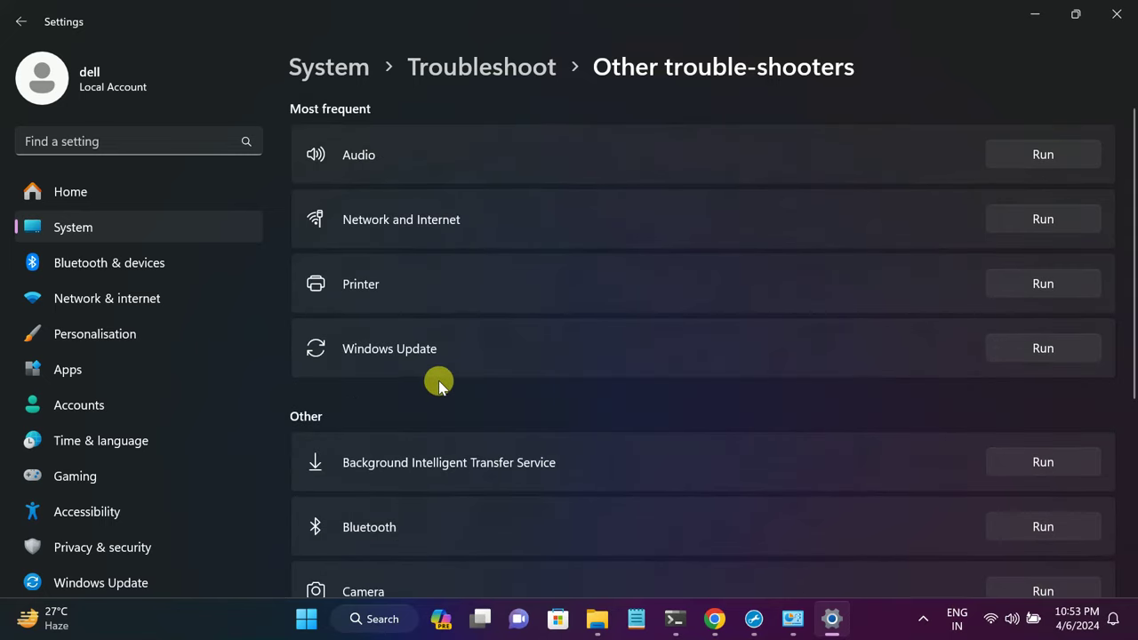
left_click(1116, 14)
left_click(1115, 10)
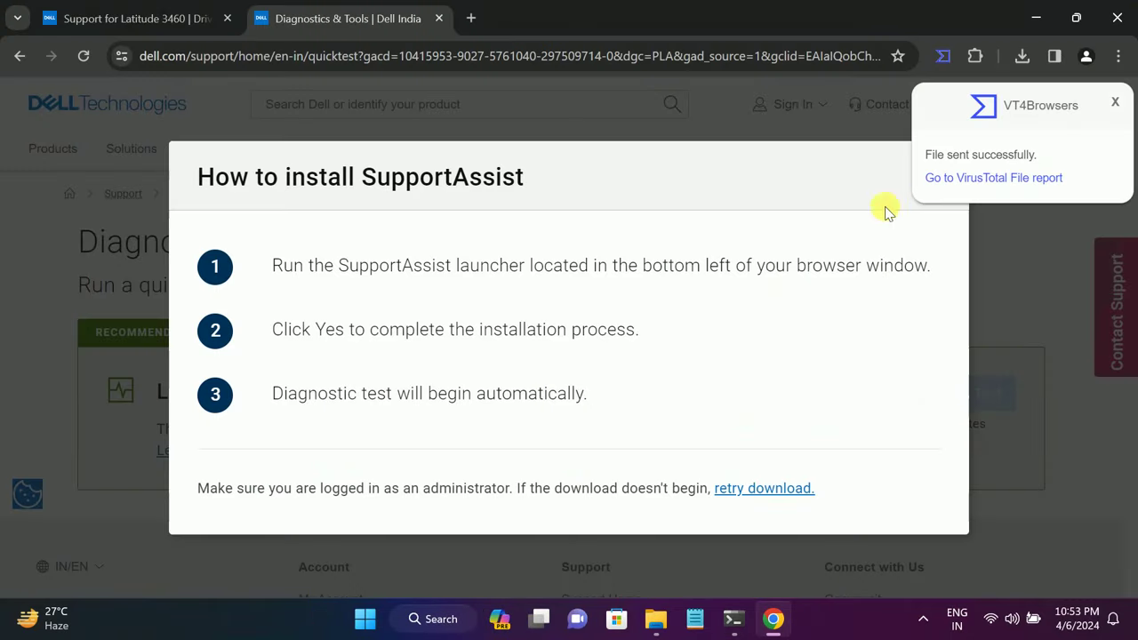
Dismiss the file-sent notice and SupportAssist instructions, then run Dell's Quick Test.
left_click(1115, 101)
left_click(939, 174)
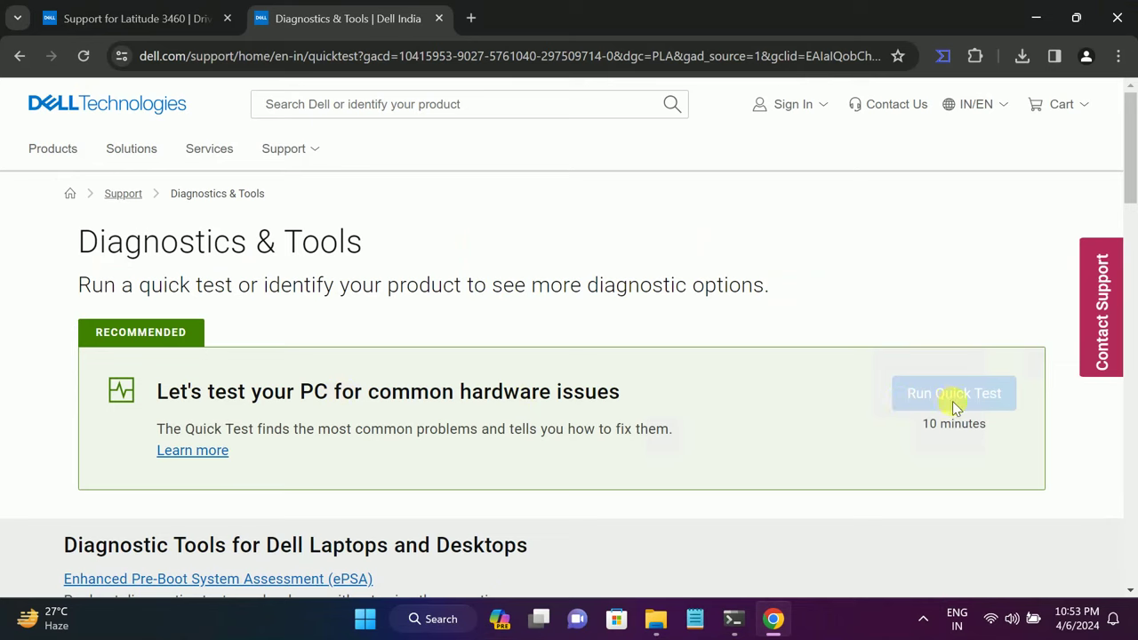
left_click(952, 400)
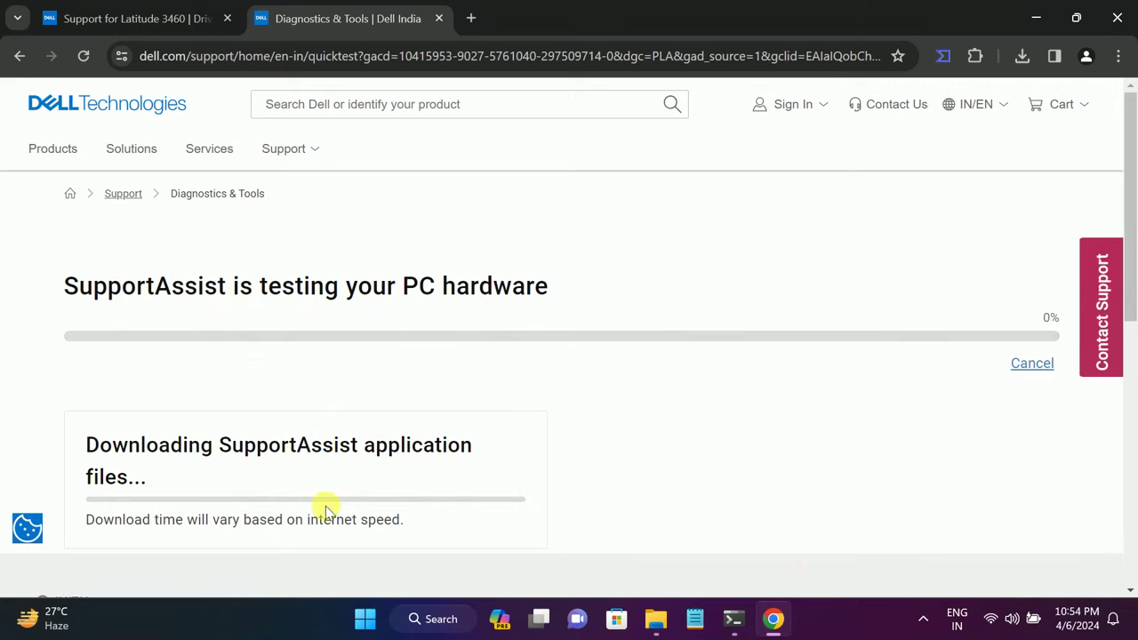
Follow the SupportAssist hardware test progress, then minimize the remote desktop session.
scroll(374, 498, "down", 1)
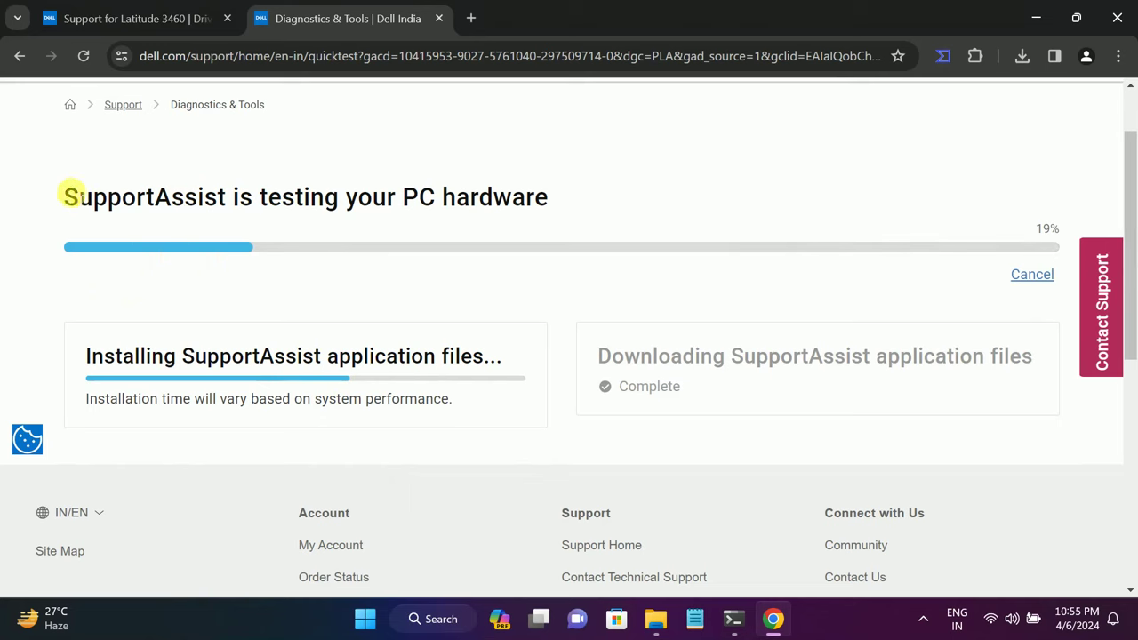
left_click_drag(63, 198, 80, 198)
left_click_drag(271, 197, 533, 198)
left_click(533, 205)
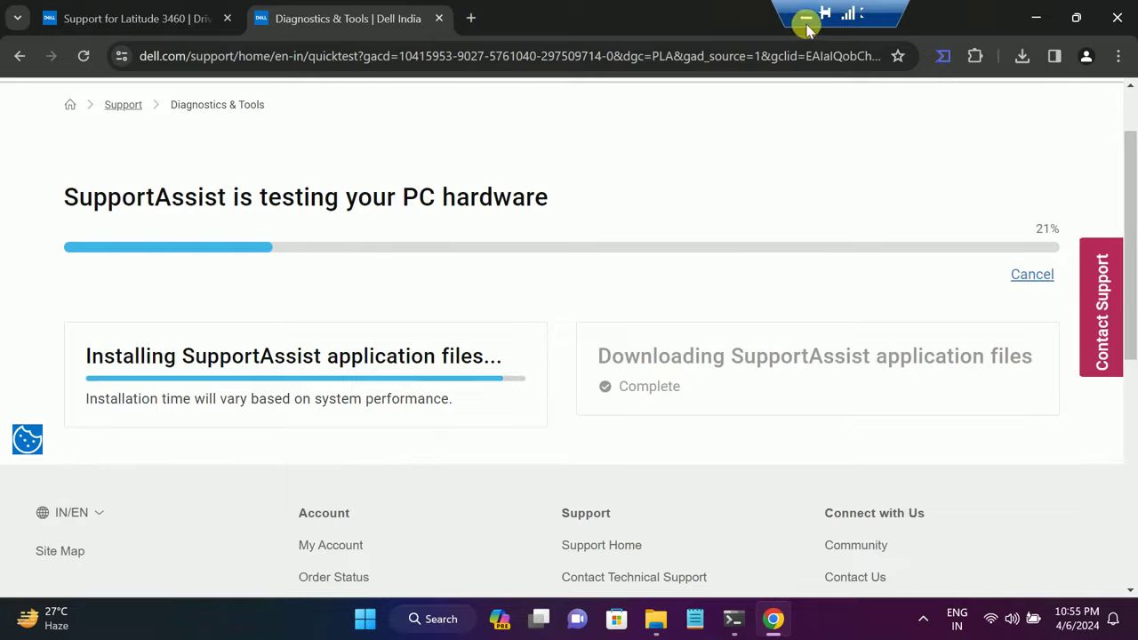
left_click(805, 20)
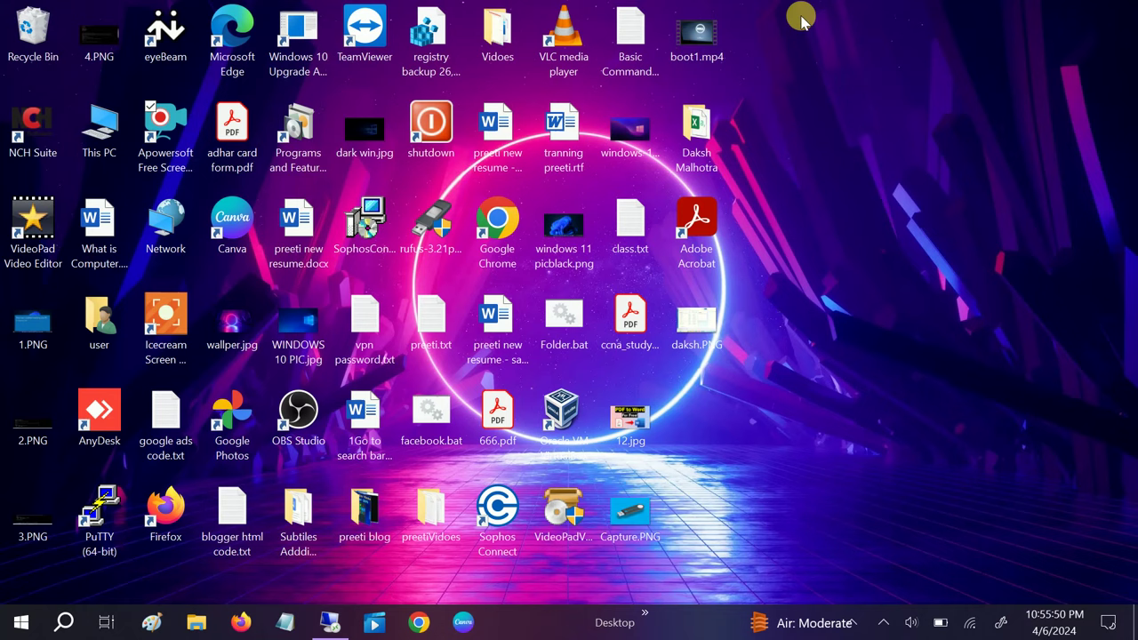
Search 'troubl' and open the Additional troubleshooters list in Troubleshoot settings.
left_click(79, 627)
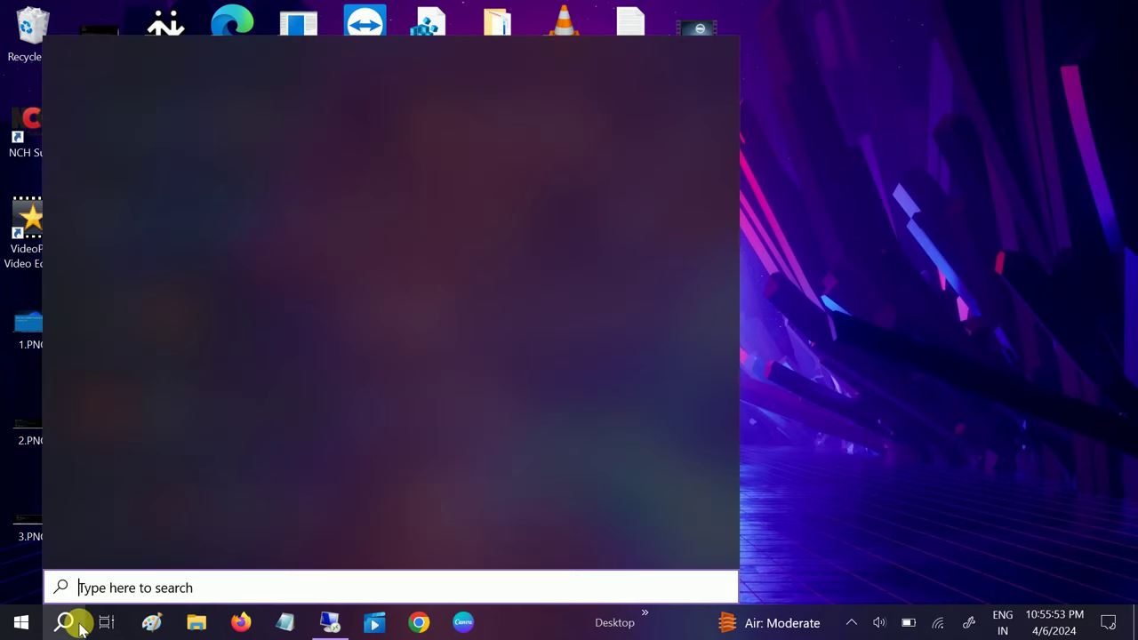
type("power")
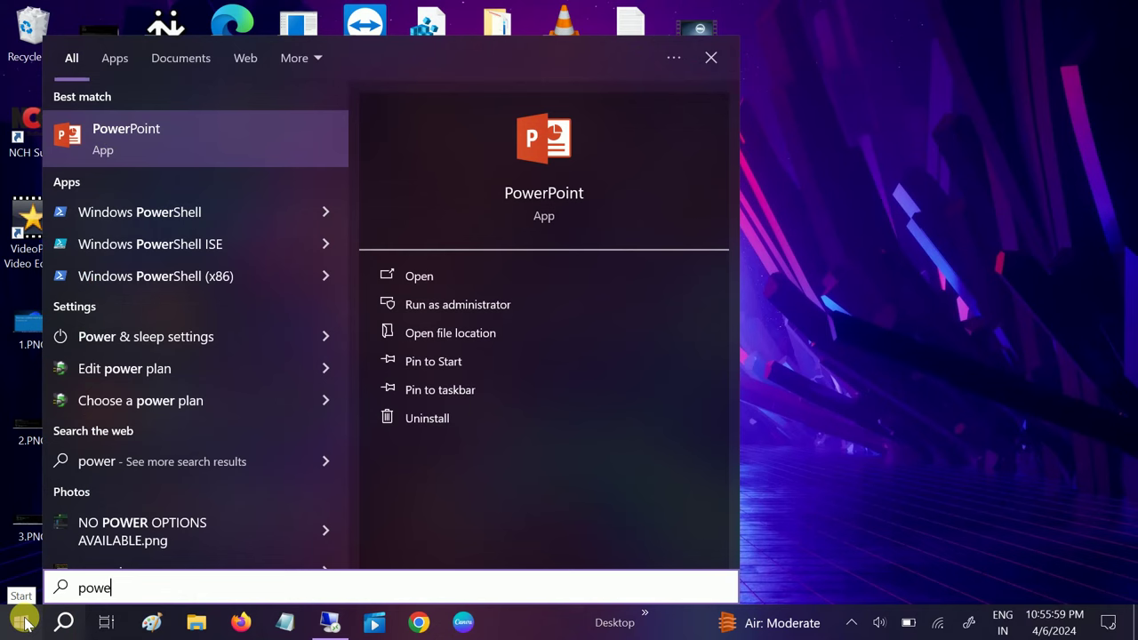
key("BackSpace")
key("BackSpace")
key("BackSpace")
key("BackSpace")
type("trou")
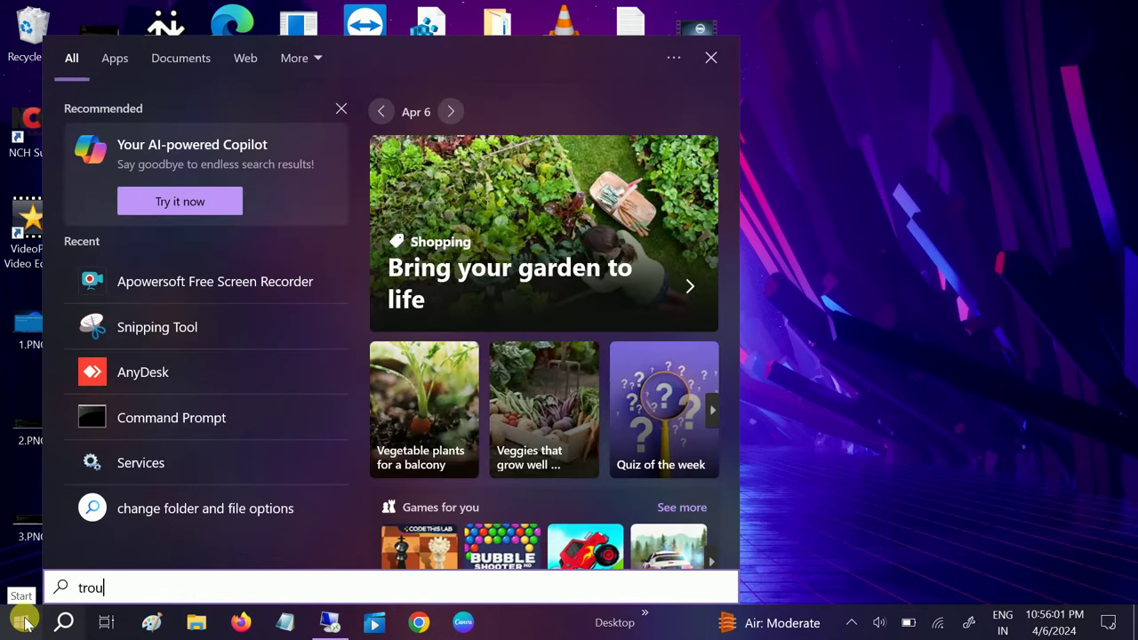
type("b")
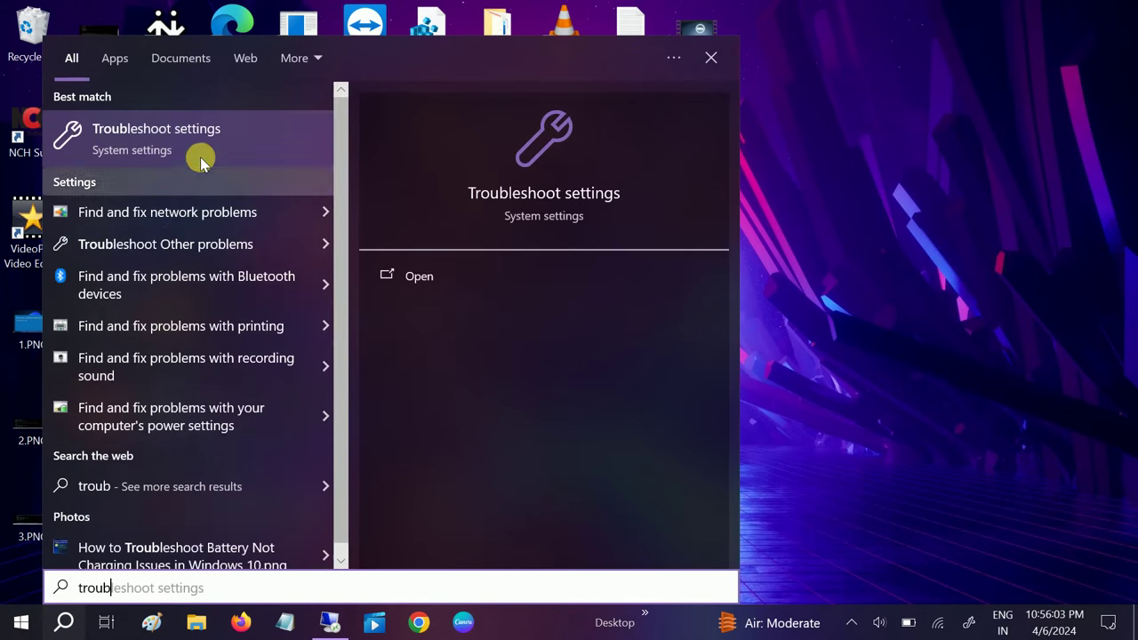
type("l")
left_click(249, 137)
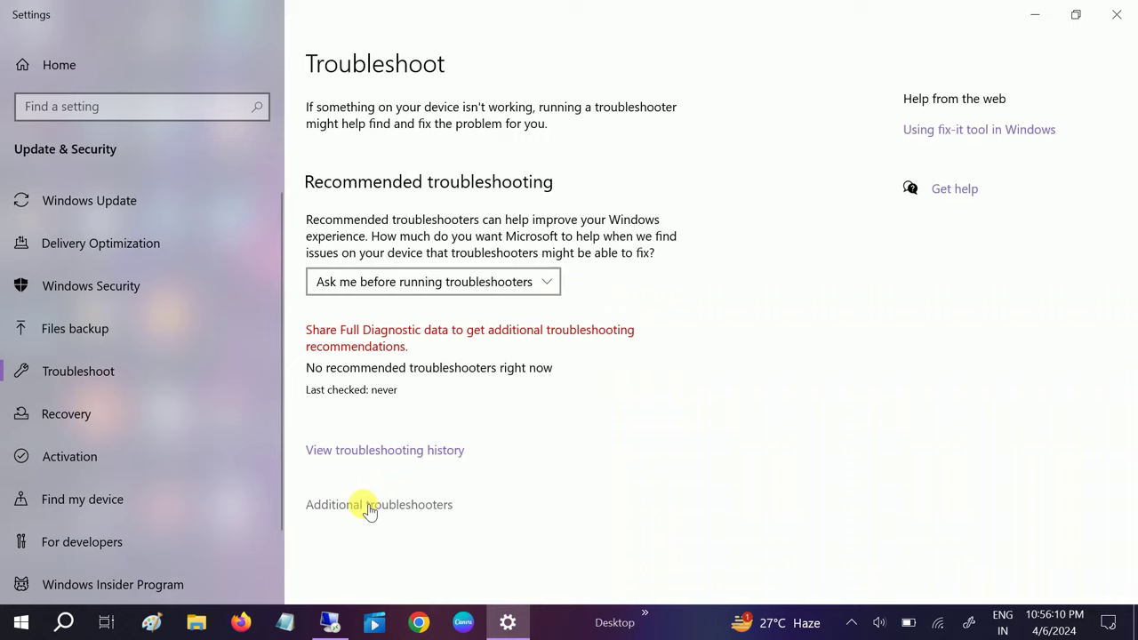
left_click(363, 504)
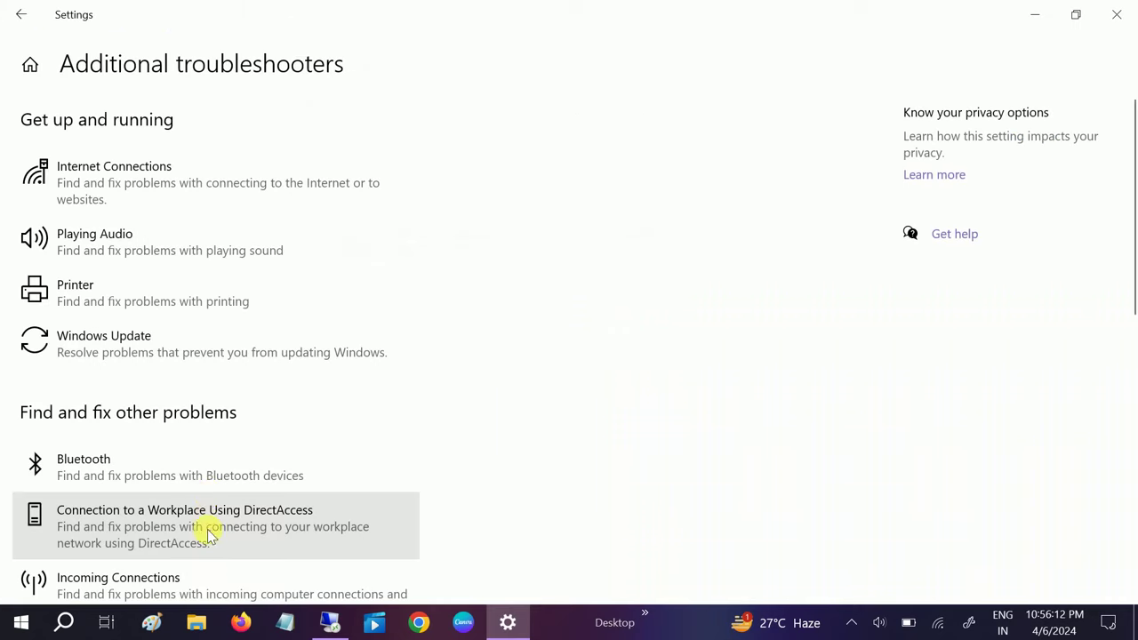
Run the Power troubleshooter to fix sleep-timeout and USB Selective Suspend issues, then close Settings.
scroll(229, 381, "down", 5)
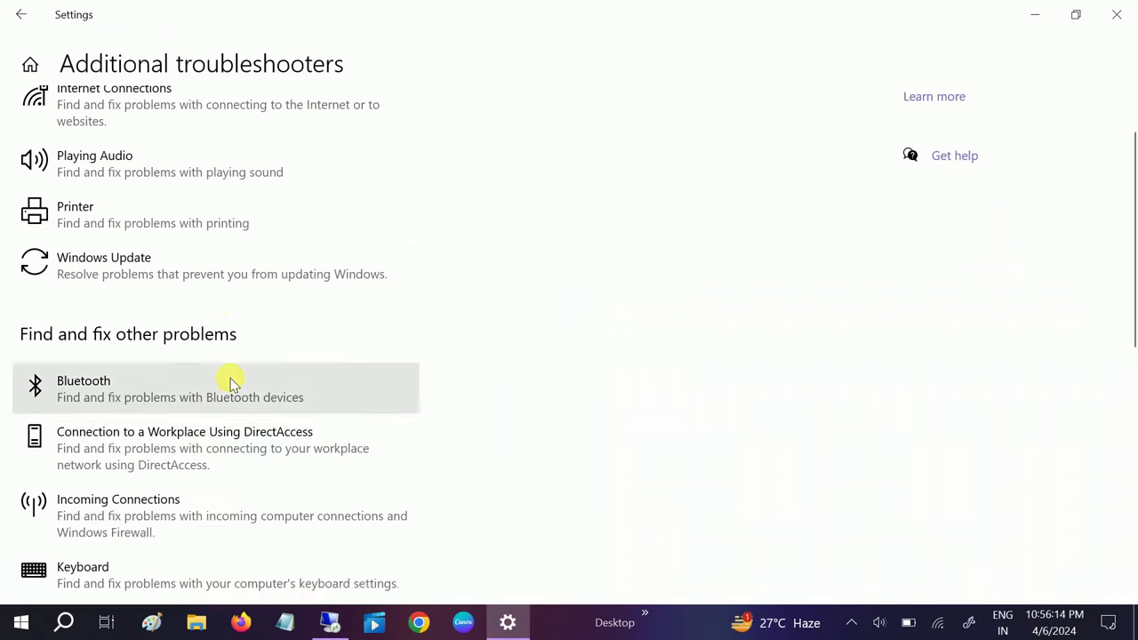
scroll(229, 381, "down", 4)
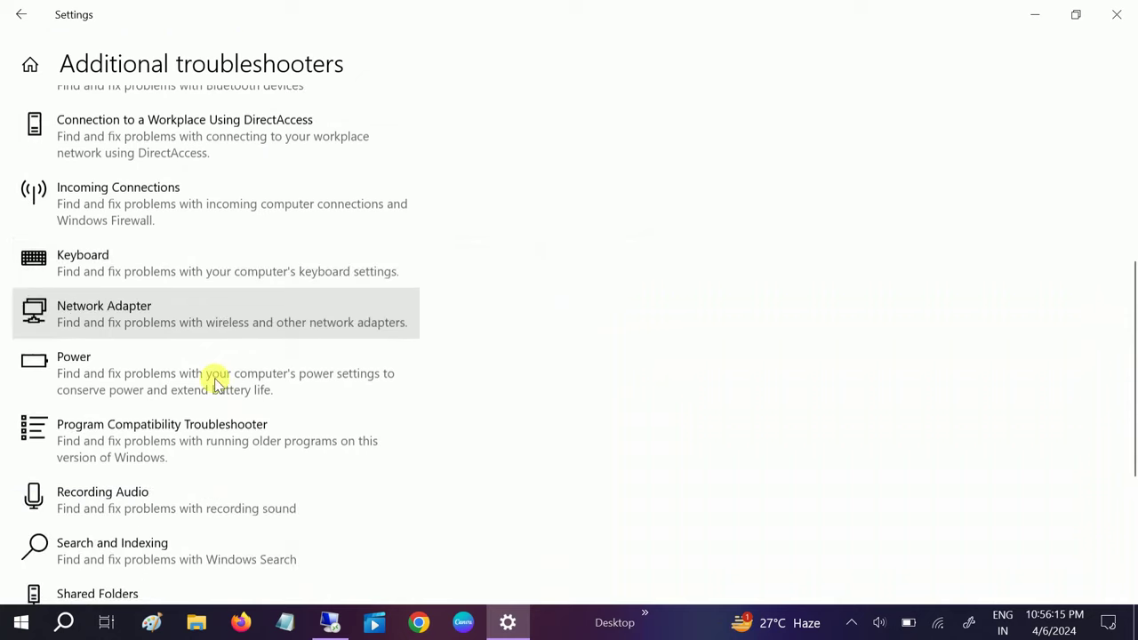
left_click(100, 378)
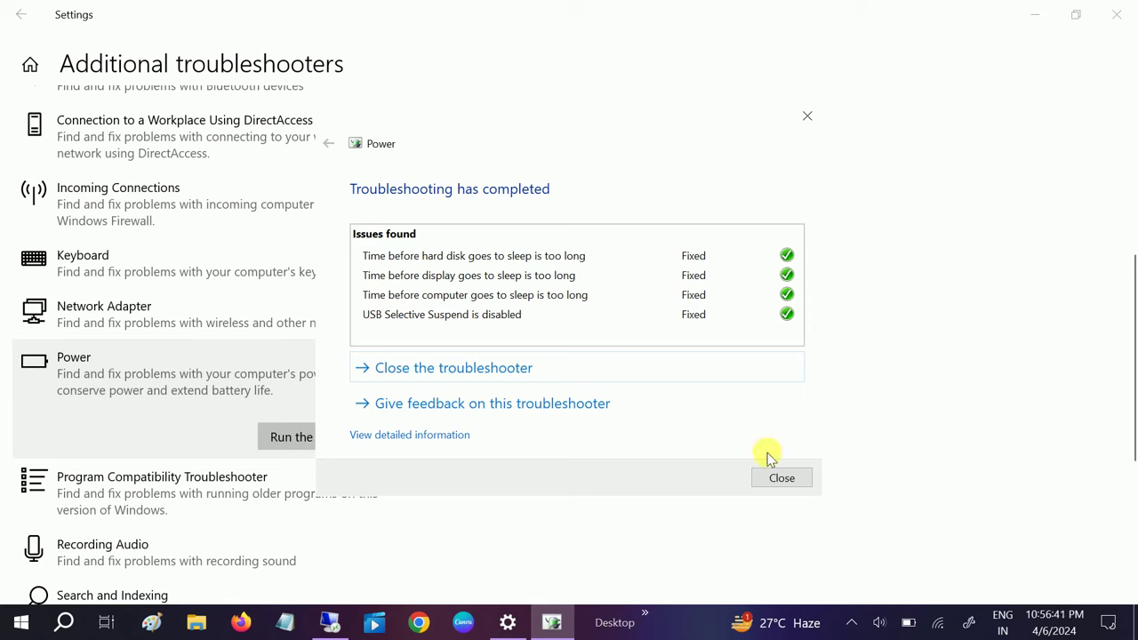
left_click(786, 482)
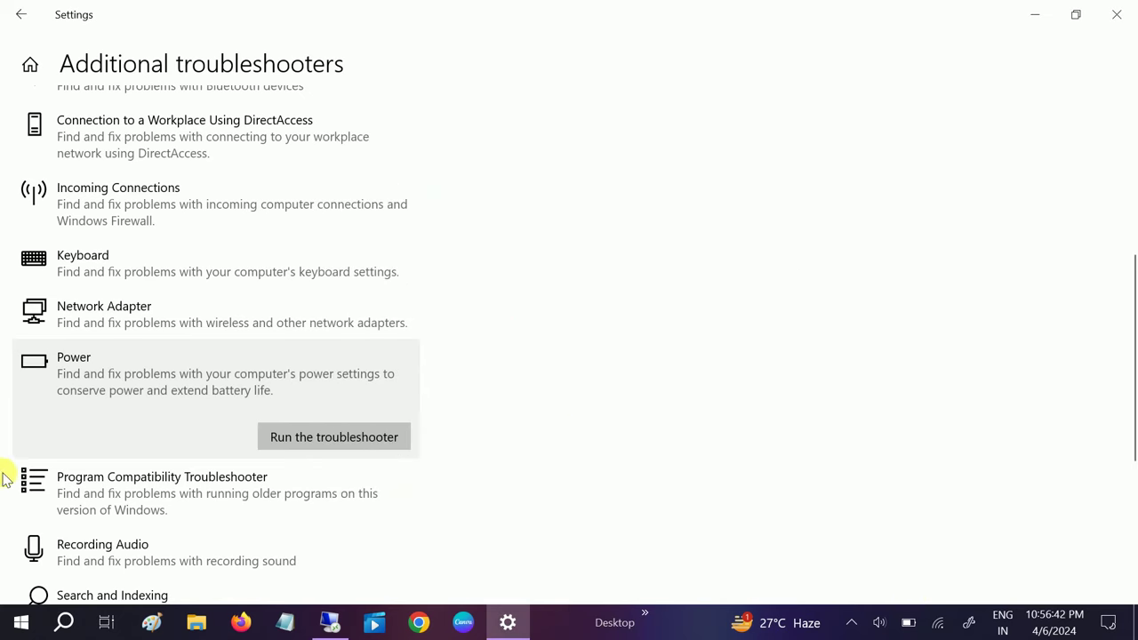
left_click(1116, 20)
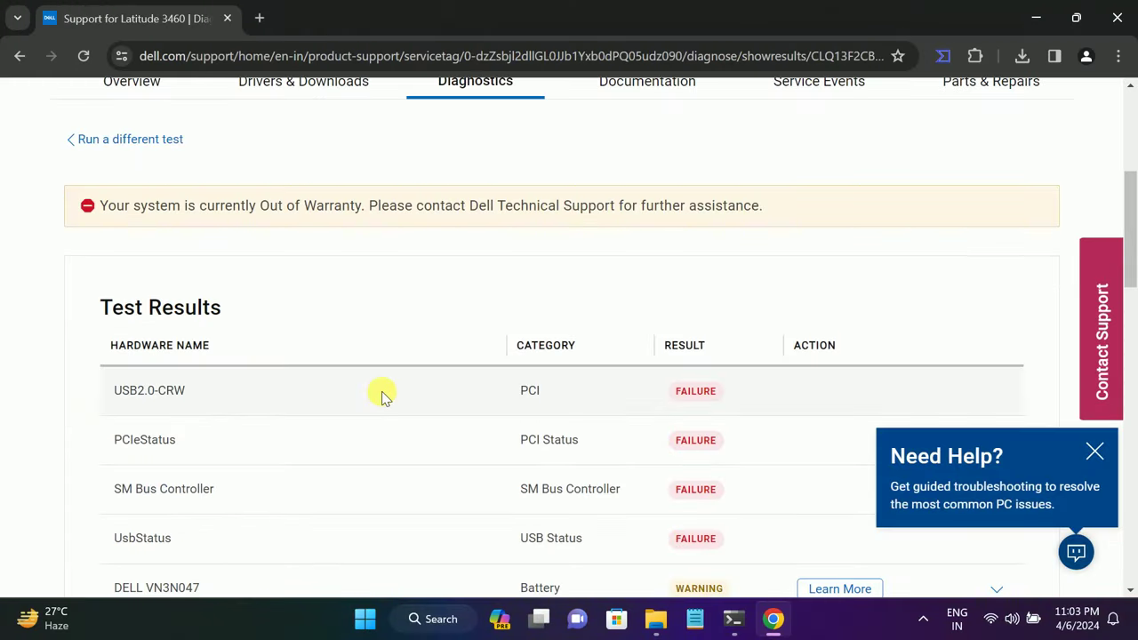
Scroll the Test Results table and load the 16 more results, showing the DELL VN3N047 battery warning.
scroll(378, 382, "down", 1)
scroll(378, 354, "down", 1)
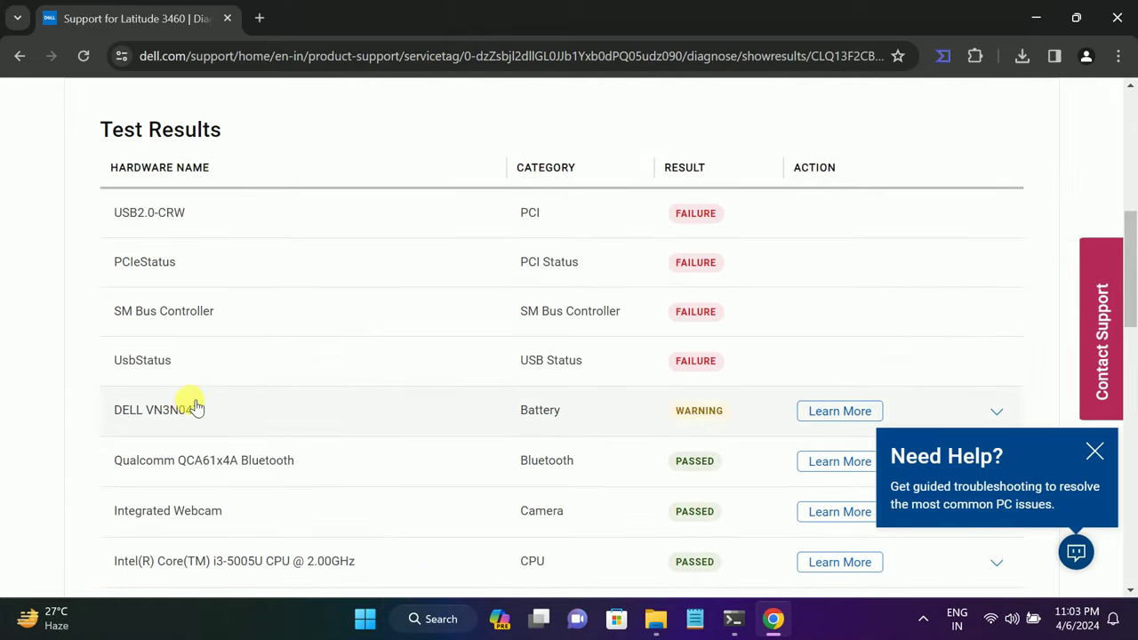
scroll(210, 375, "down", 1)
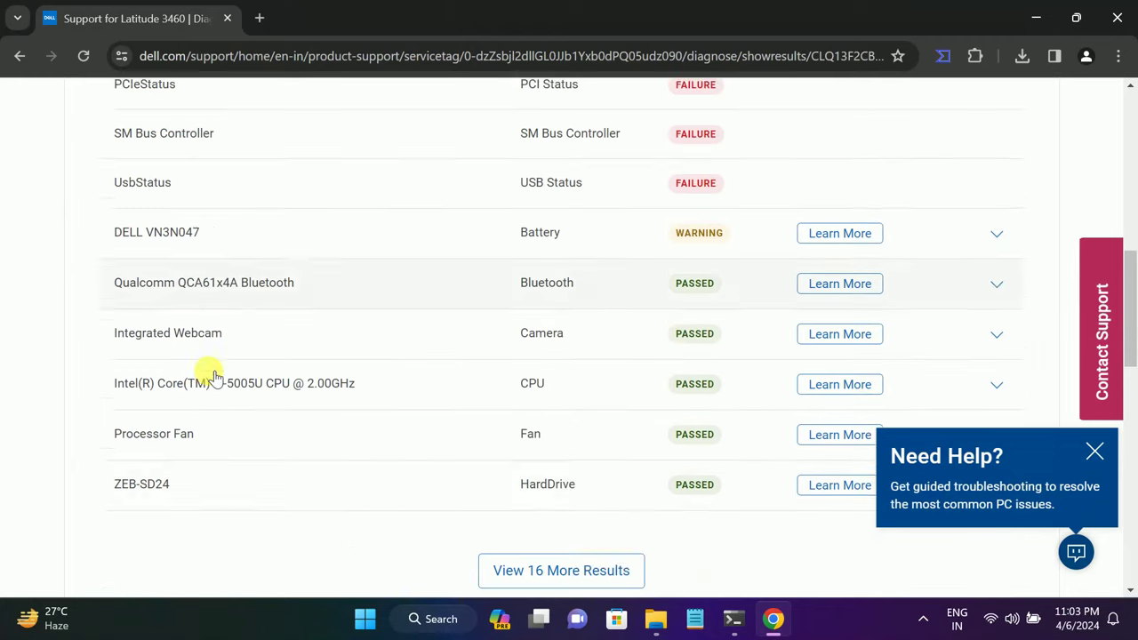
scroll(213, 376, "down", 1)
left_click(515, 490)
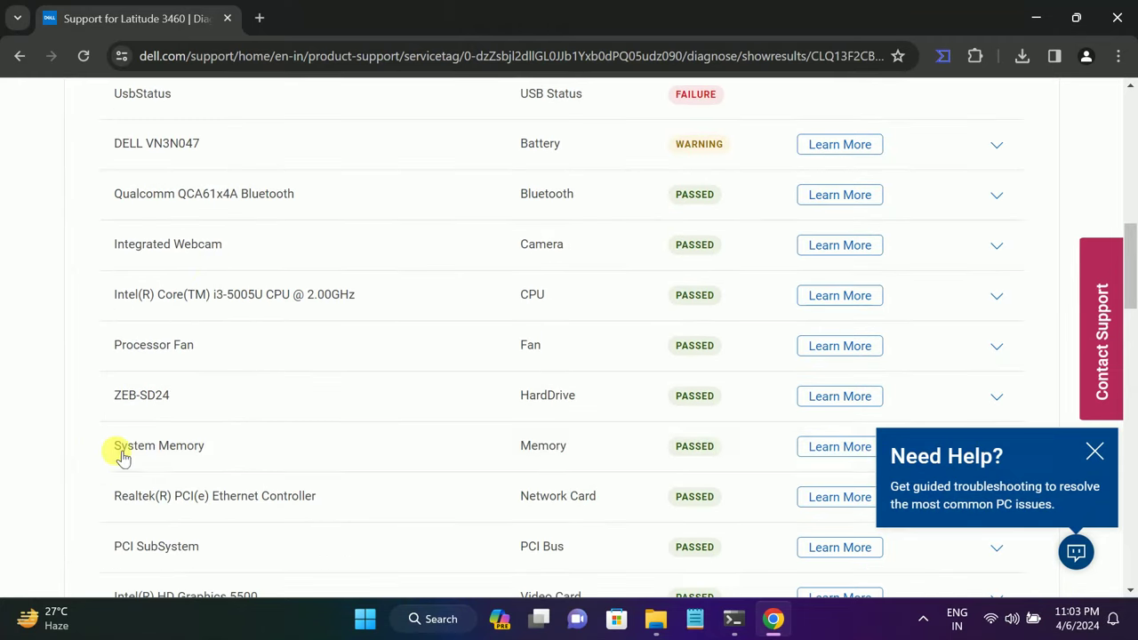
scroll(275, 432, "down", 4)
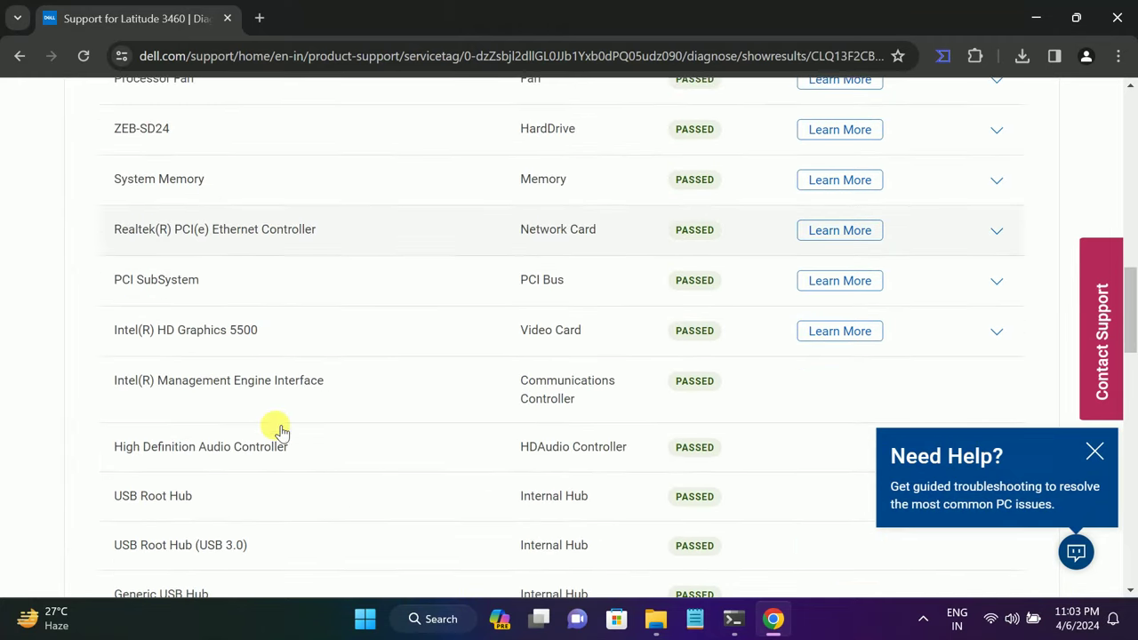
scroll(341, 371, "up", 5)
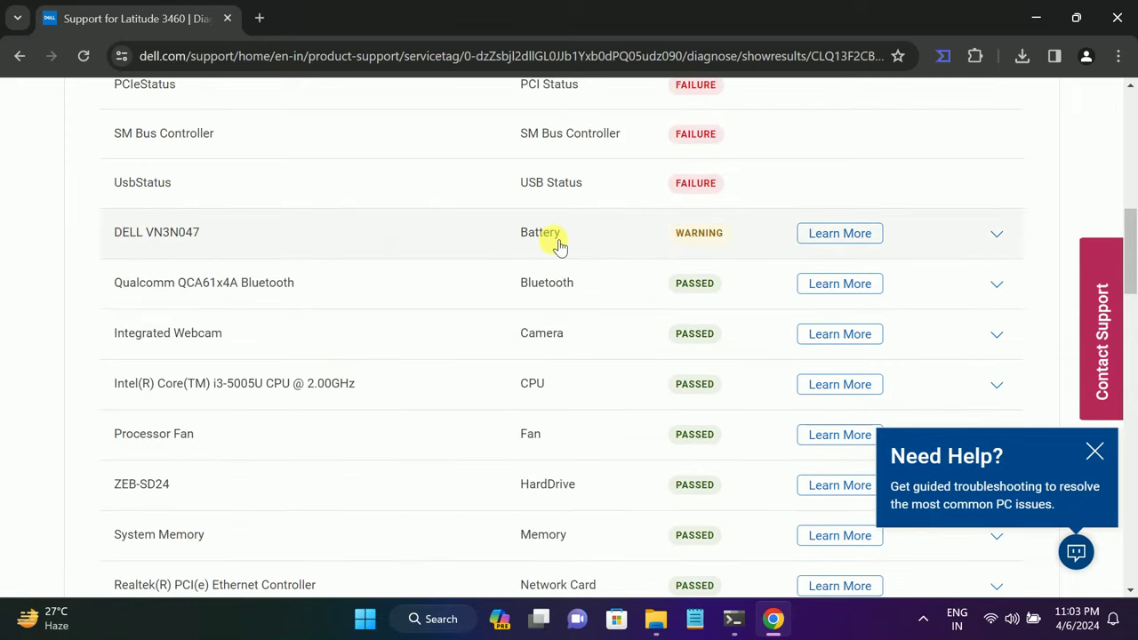
Expand the Battery warning and highlight the decreased-capacity, battery-degradation and 1 year warranty sentences.
left_click(996, 234)
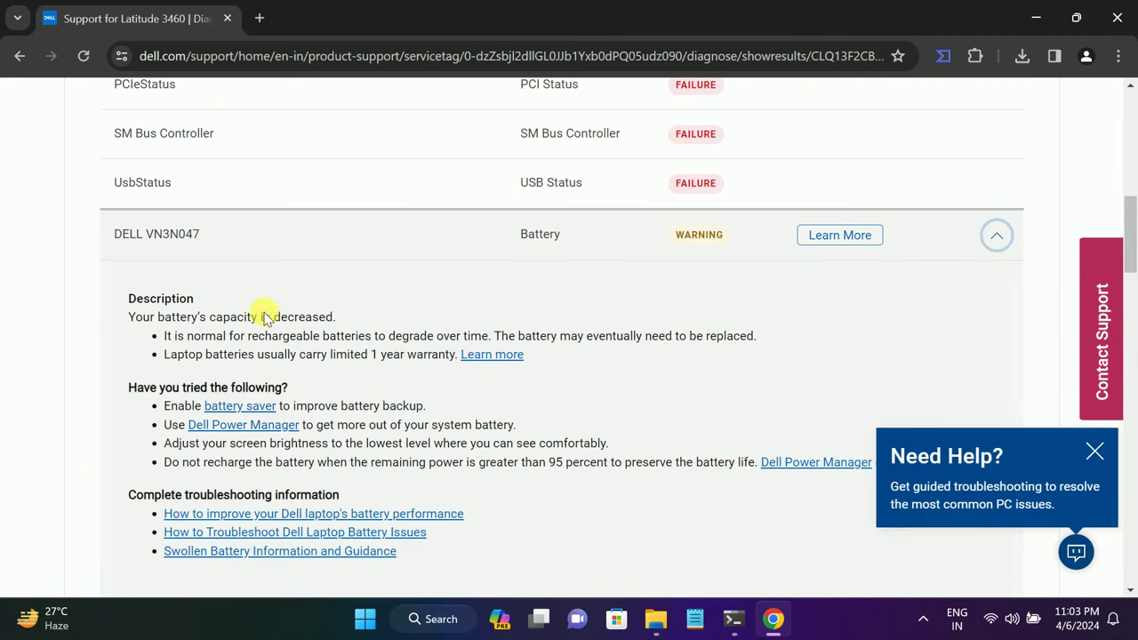
left_click_drag(276, 316, 345, 320)
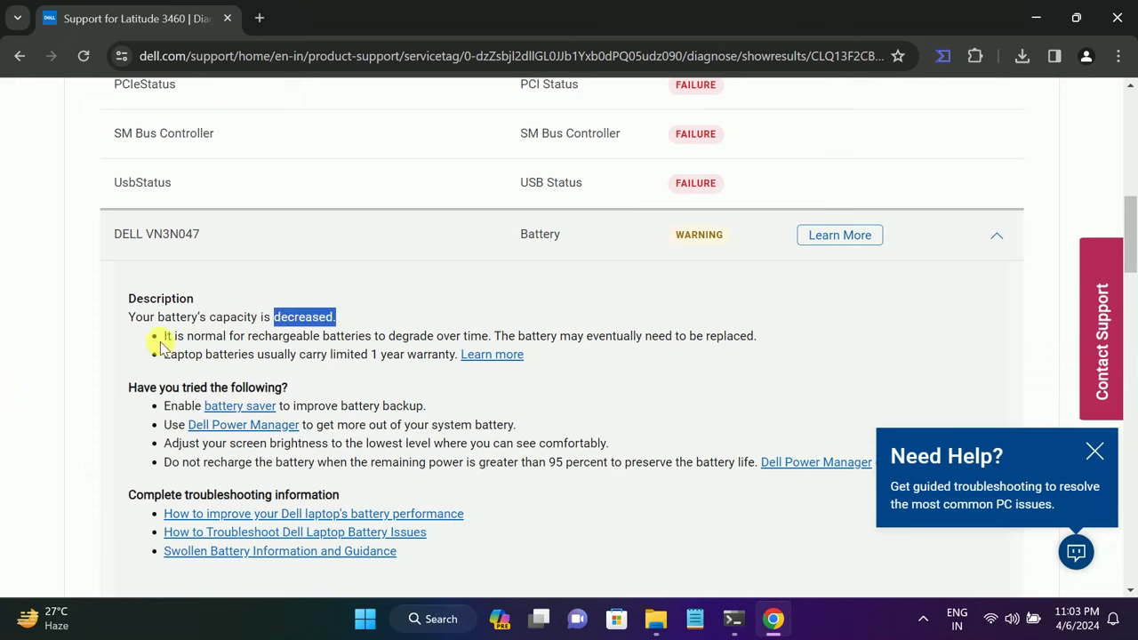
left_click_drag(162, 339, 759, 333)
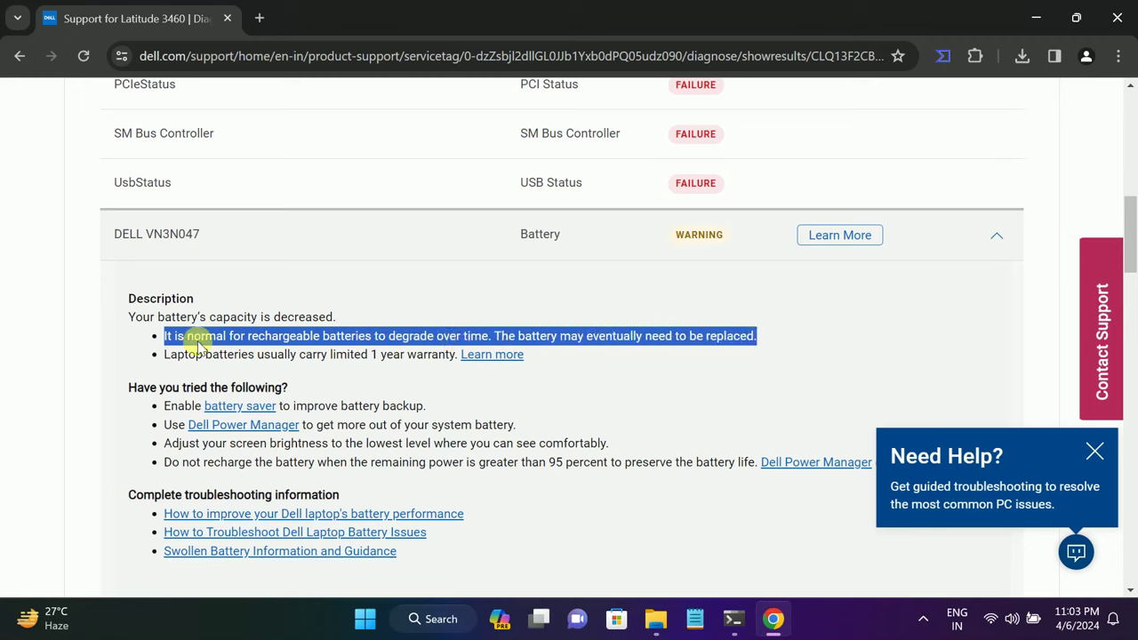
left_click_drag(159, 357, 446, 356)
Highlight the Battery WARNING and USB Status FAILURE results in the table.
scroll(310, 349, "up", 1)
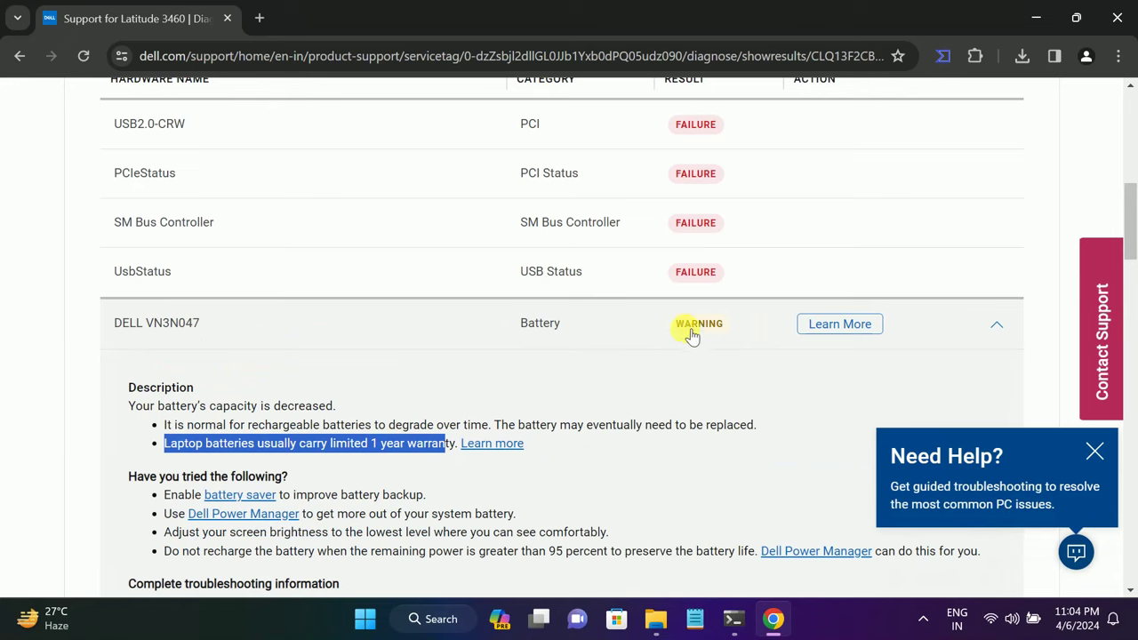
left_click_drag(666, 325, 694, 308)
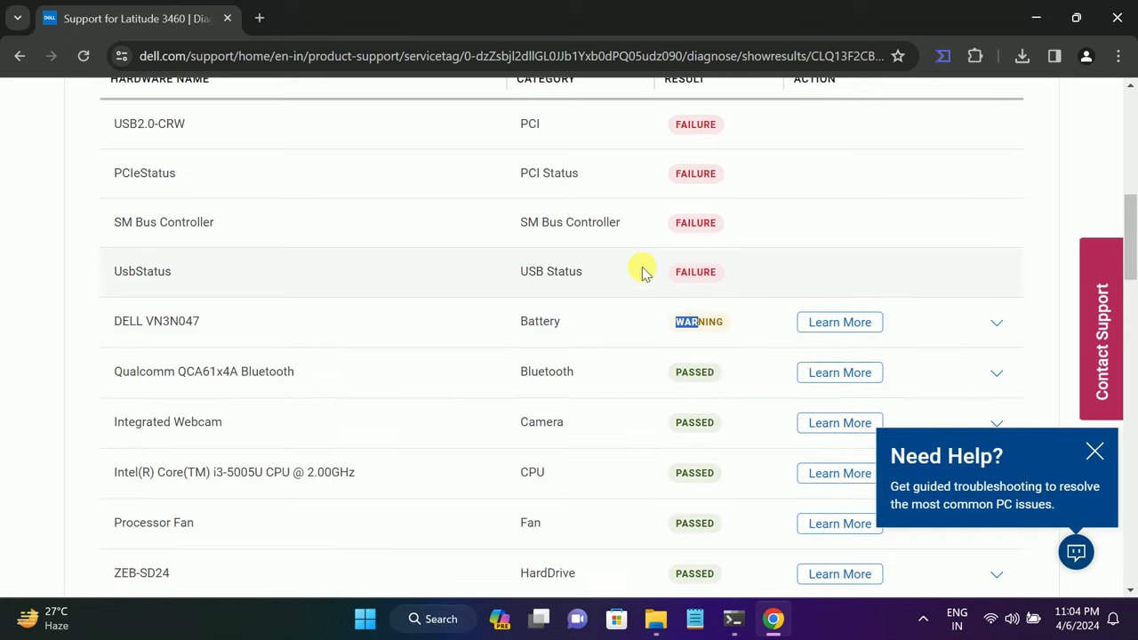
left_click_drag(644, 271, 737, 275)
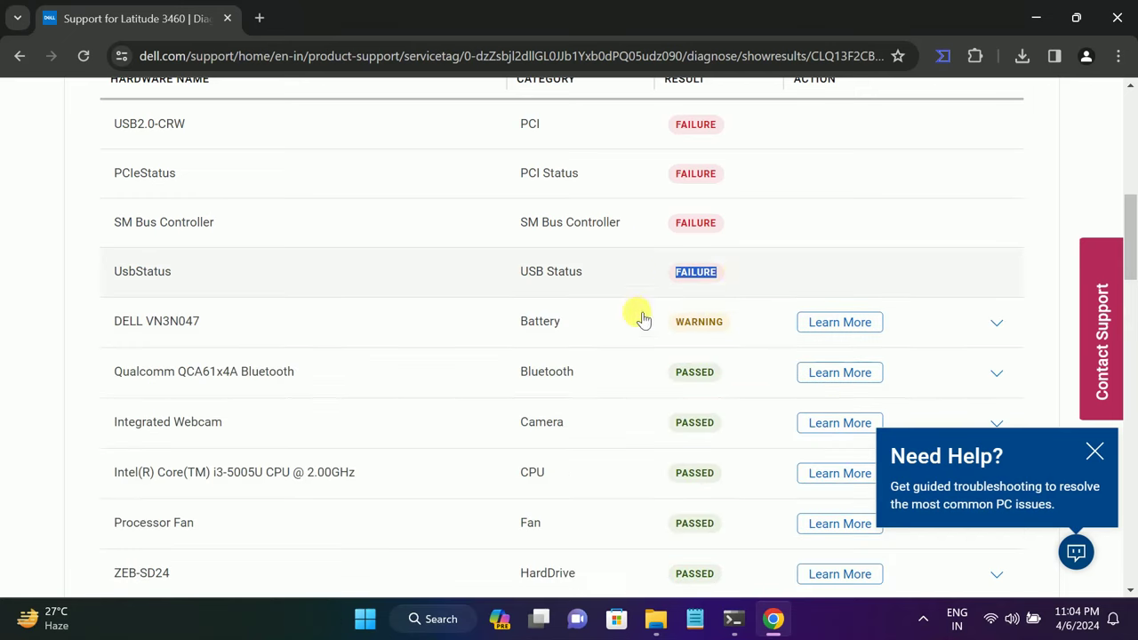
left_click_drag(631, 326, 756, 328)
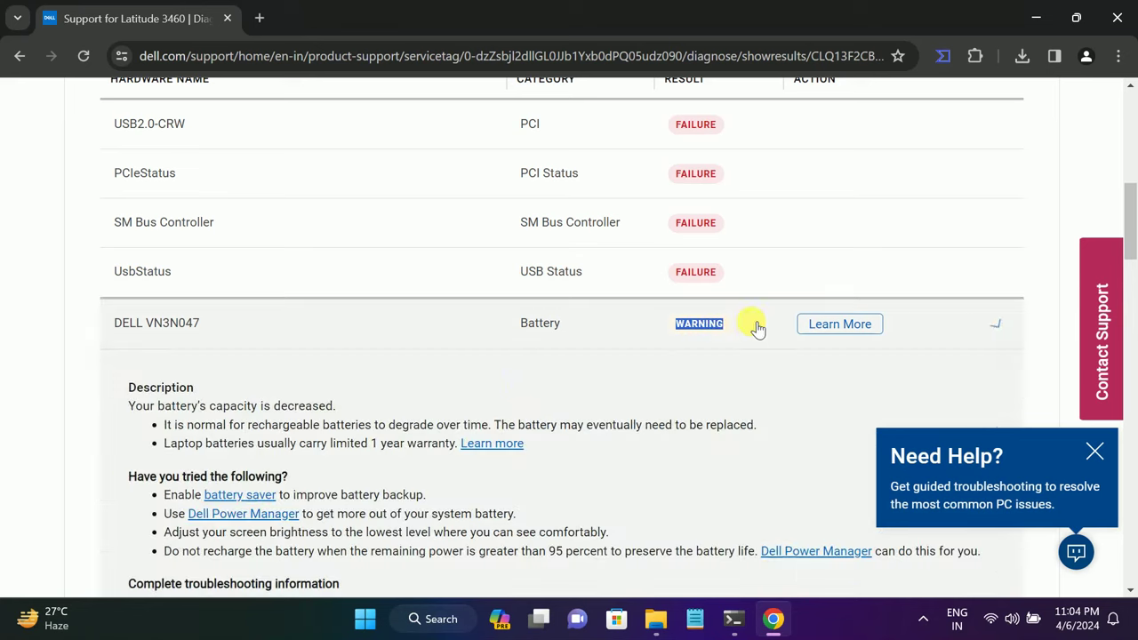
scroll(416, 431, "down", 2)
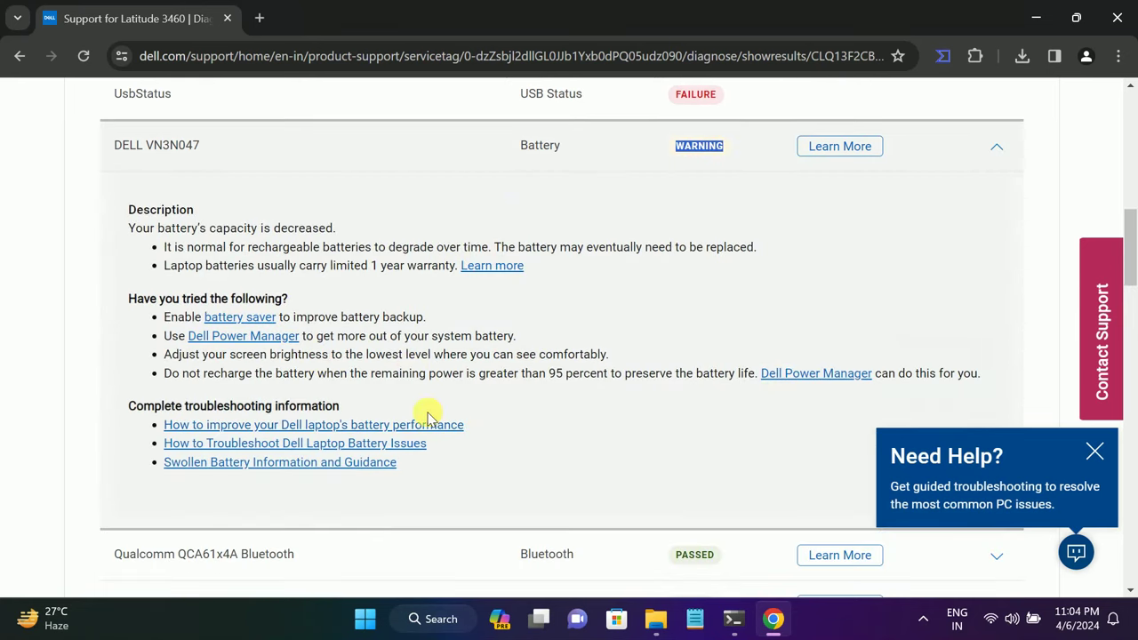
scroll(418, 411, "up", 1)
Collapse and re-expand the Battery details, then close Chrome to return to the desktop.
left_click(397, 345)
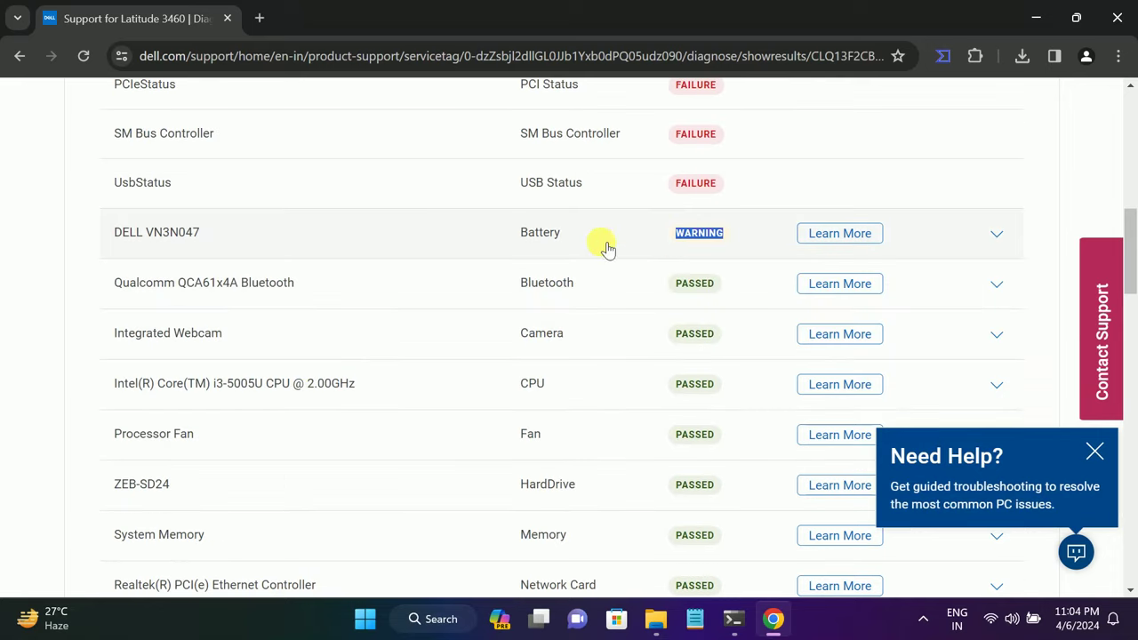
left_click(656, 238)
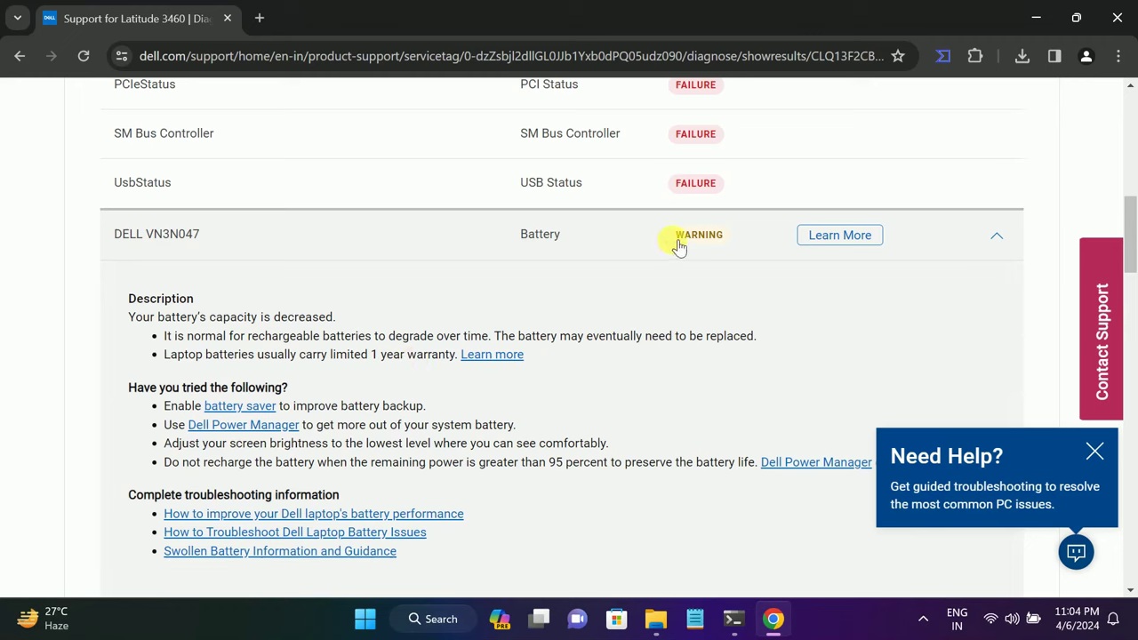
left_click_drag(653, 238, 744, 240)
left_click(744, 239)
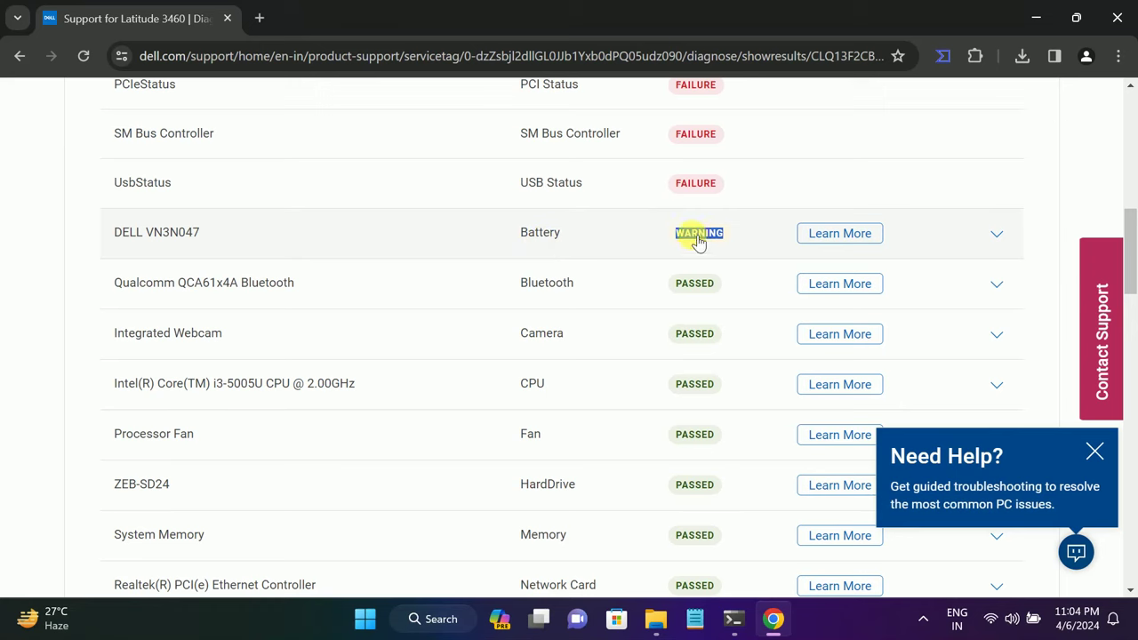
left_click(1003, 238)
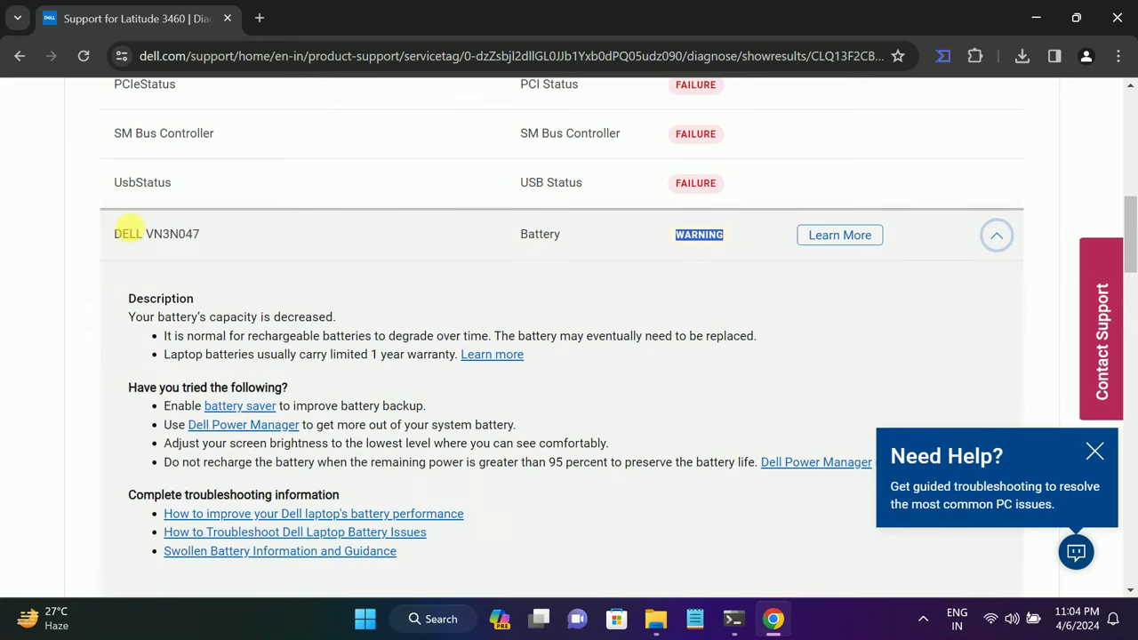
left_click(1116, 17)
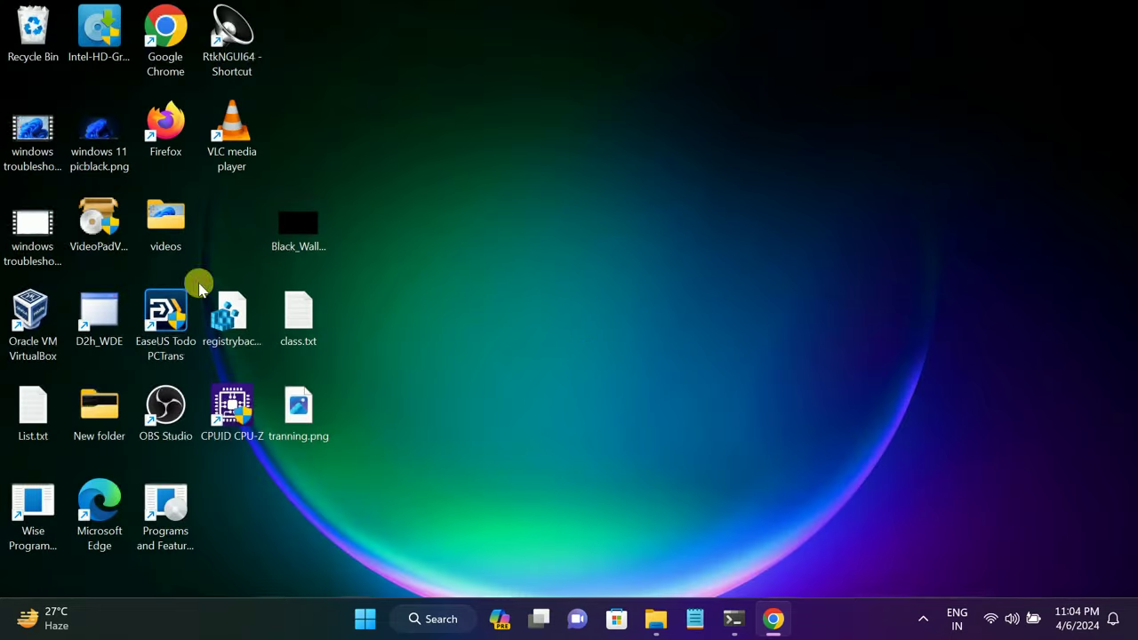